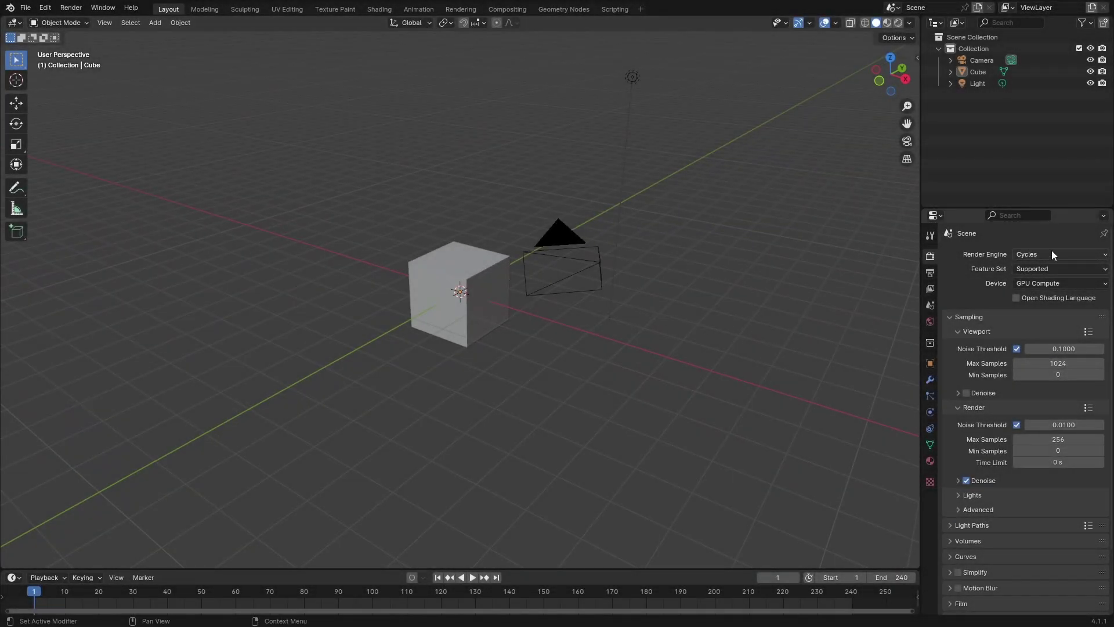
Set the render engine to EEVEE and display the 3D viewport in rendered shading.
click(1052, 254)
click(1039, 268)
middle_drag(889, 297, 712, 336)
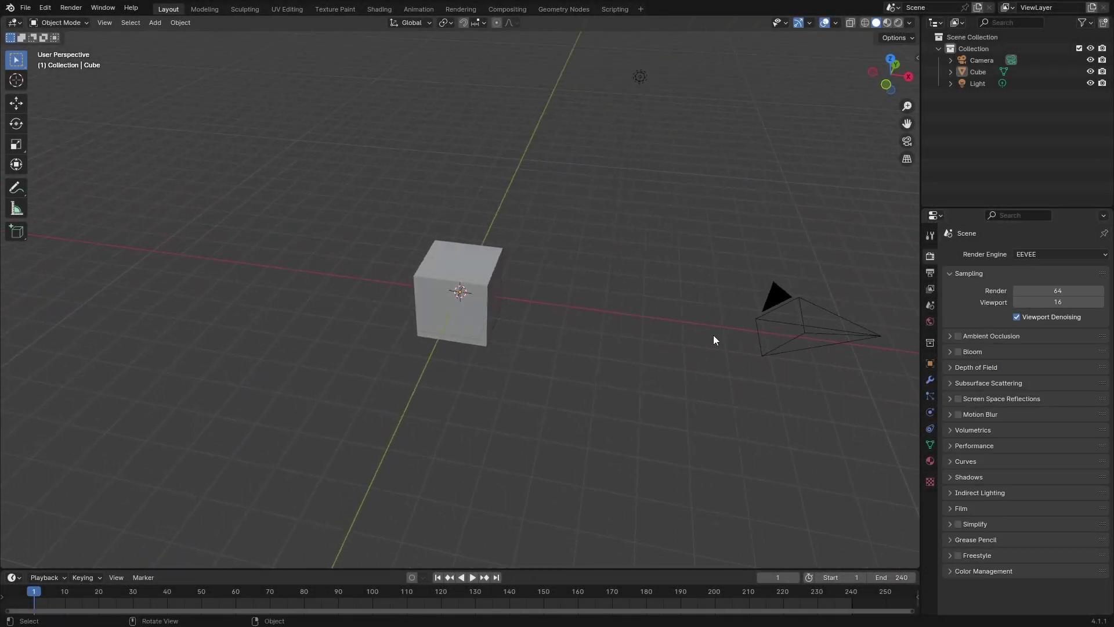
middle_drag(806, 345, 702, 265)
shift+middle_drag(763, 236, 673, 300)
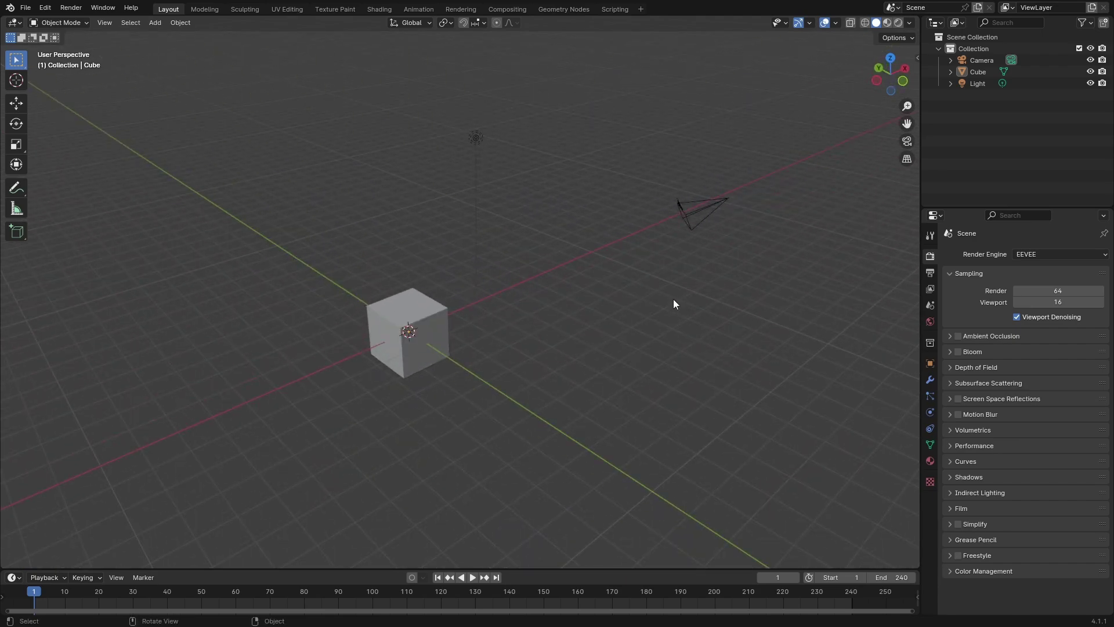
click(898, 22)
mouse_move(717, 252)
middle_down()
mouse_move(524, 255)
mouse_move(486, 288)
mouse_move(492, 298)
mouse_move(475, 218)
mouse_move(504, 269)
middle_up()
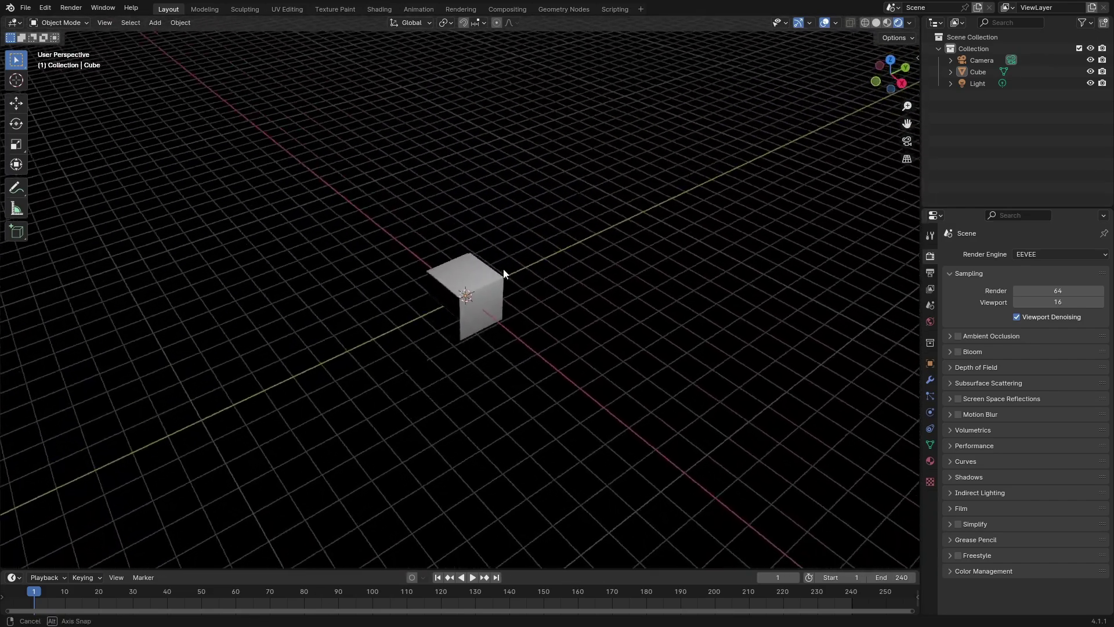
Delete the default cube and add a new mesh cube in its place.
click(472, 300)
key(Delete)
key(shift+a)
mouse_move(456, 308)
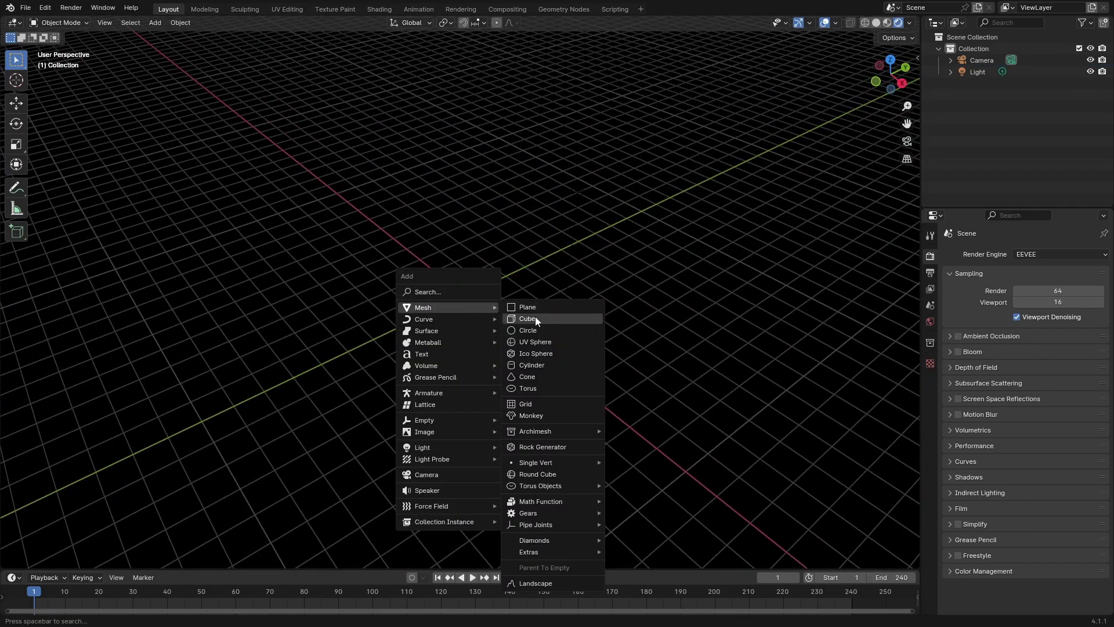
click(535, 317)
Turn the timeline area into a Shader Editor and enlarge it to about half the window height.
click(12, 577)
click(27, 537)
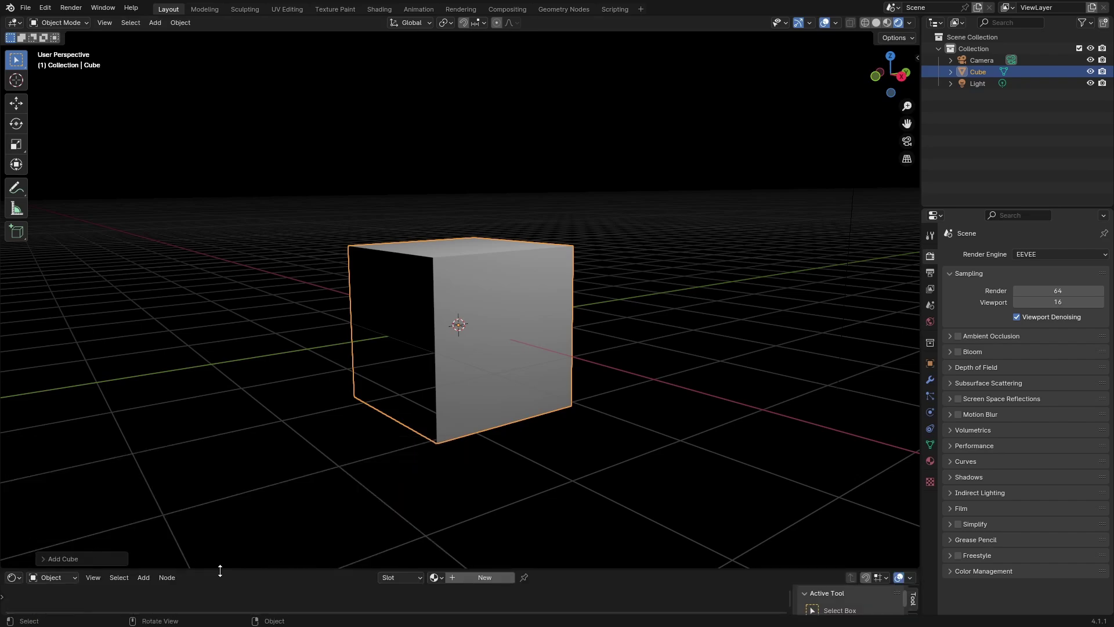
drag(219, 571, 473, 264)
Create a new material on the cube and name it Ben Day Dots.
click(480, 270)
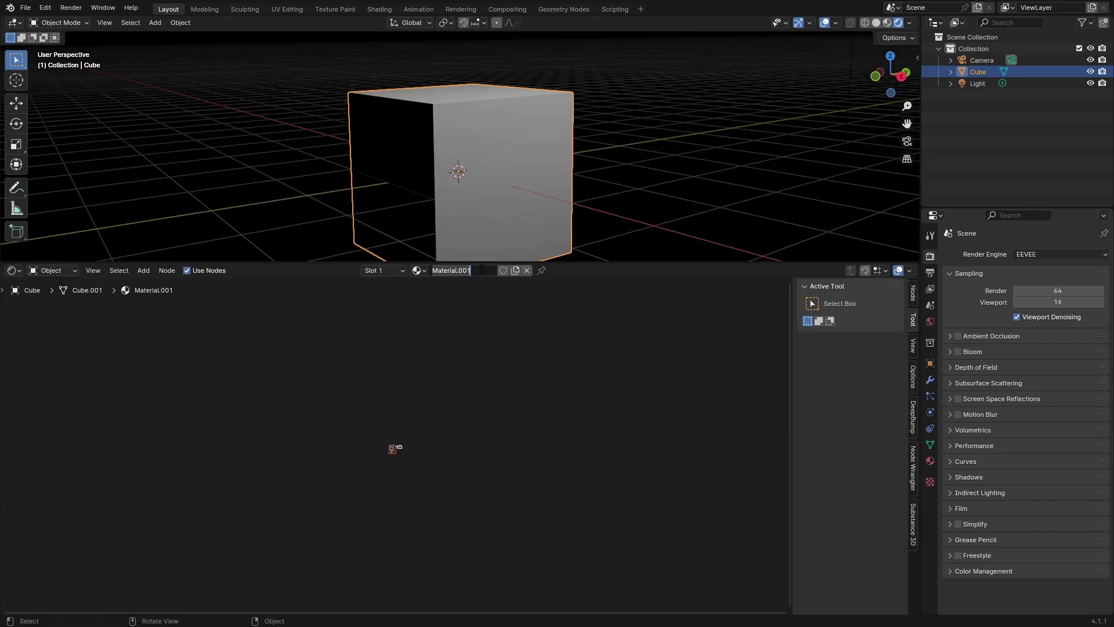
text(Ben Day Dots)
key(Return)
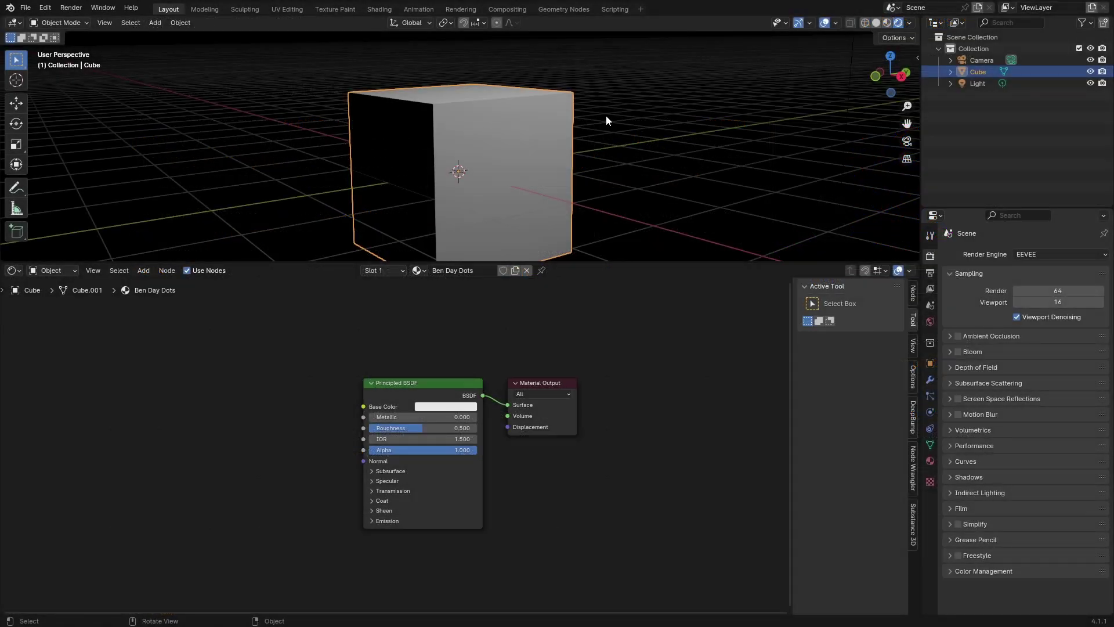
Delete the Principled BSDF node and add a Diffuse BSDF node to the left of the Material Output.
middle_drag(606, 115, 598, 154)
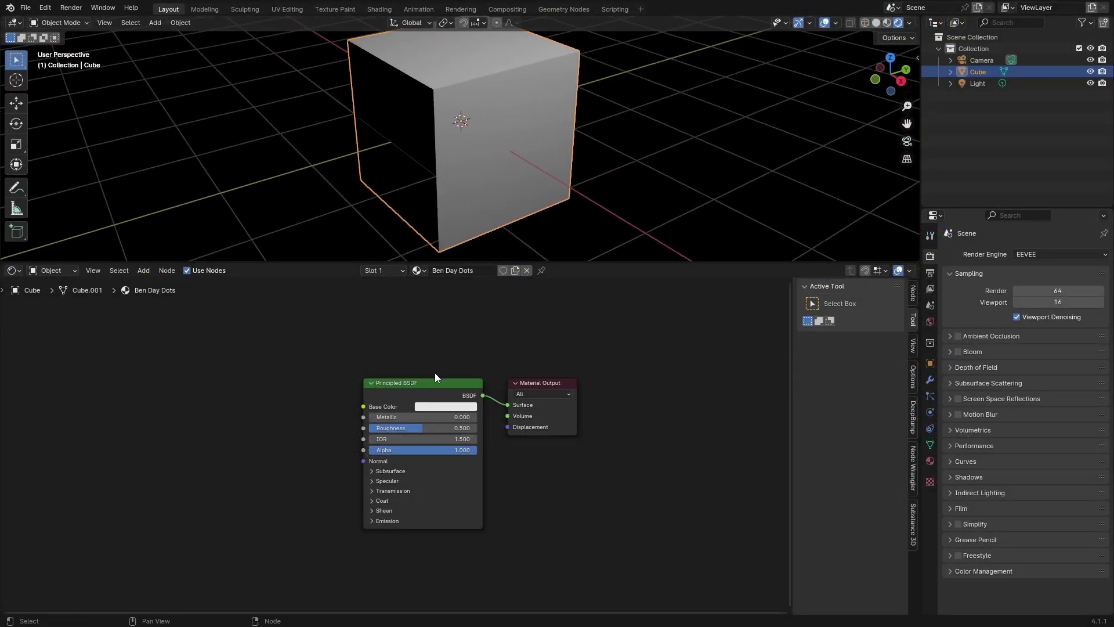
click(413, 391)
mouse_move(413, 391)
middle_down()
mouse_move(478, 389)
mouse_move(418, 387)
middle_up()
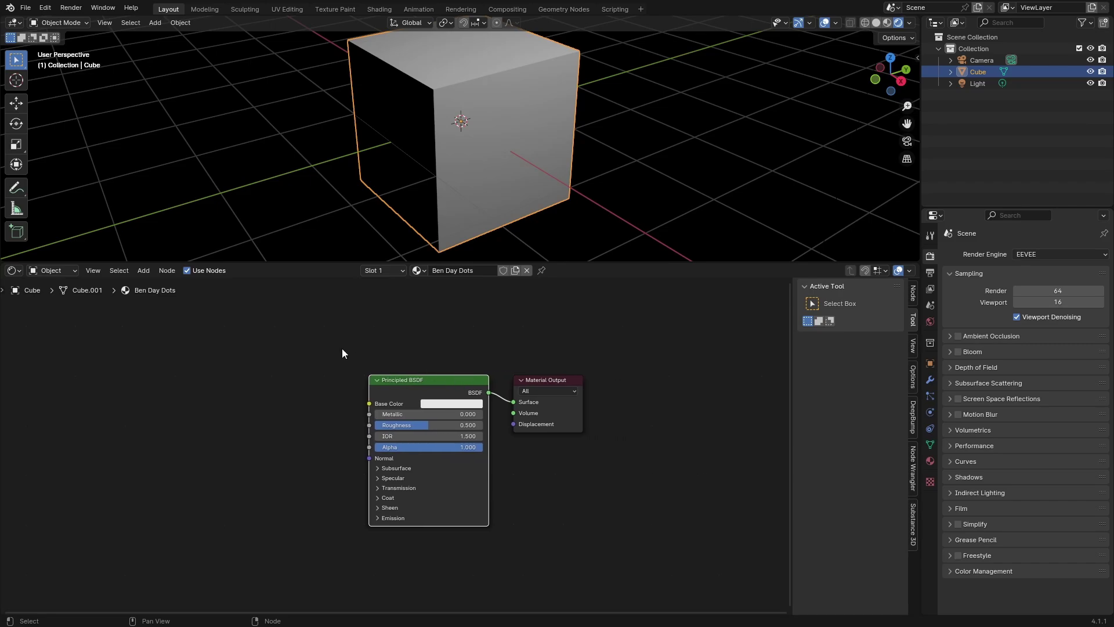
middle_drag(342, 348, 420, 351)
key(x)
key(shift+a)
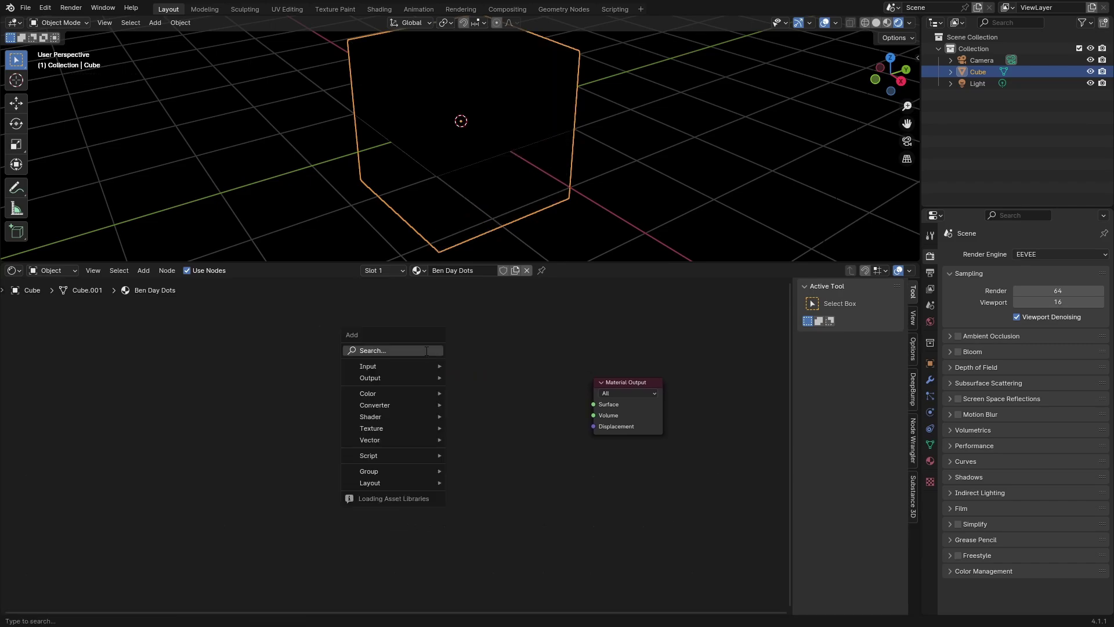
text(di)
key(Return)
click(257, 362)
middle_drag(320, 377, 402, 381)
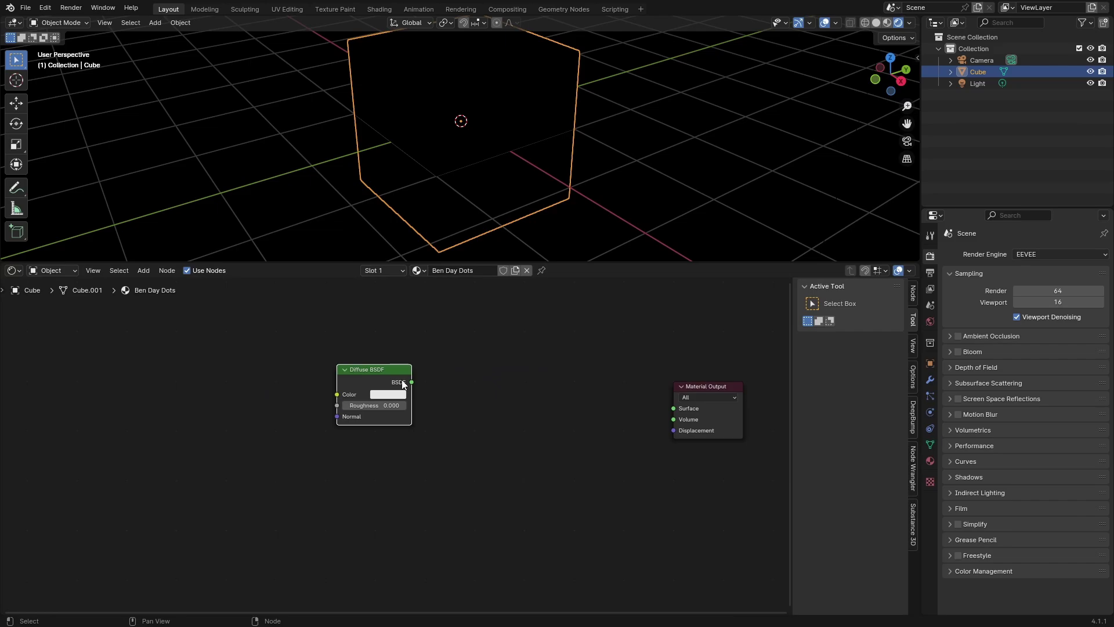
drag(403, 384, 376, 425)
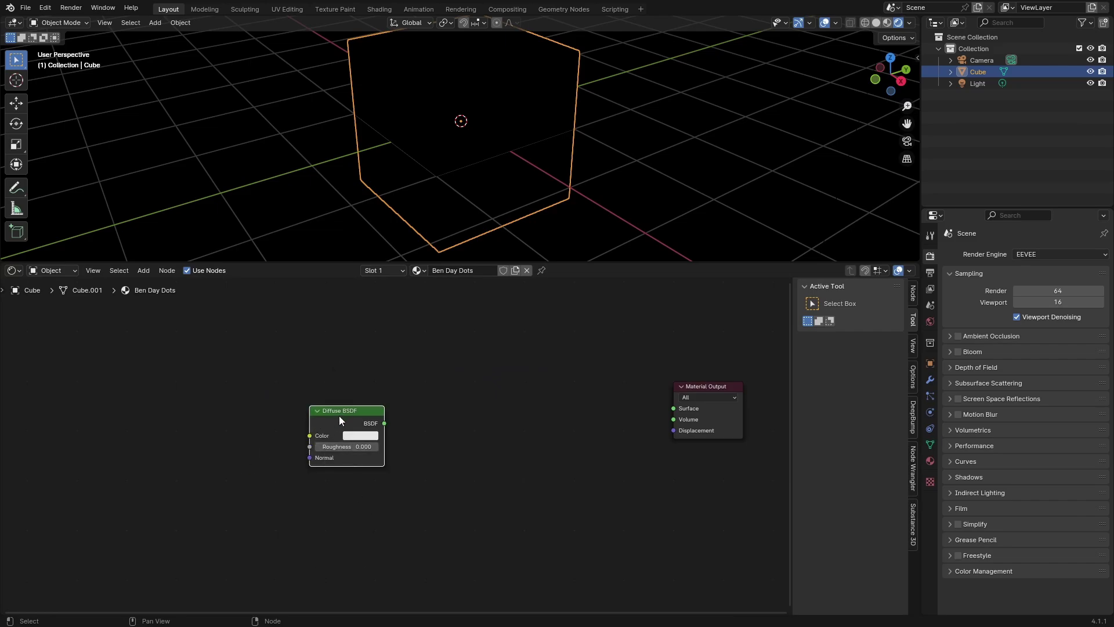
Set the Diffuse BSDF colour to white and connect its BSDF output to the Material Output's Surface.
middle_drag(444, 470, 509, 479)
middle_drag(595, 401, 425, 401)
scroll(391, 409, up, 4)
click(226, 444)
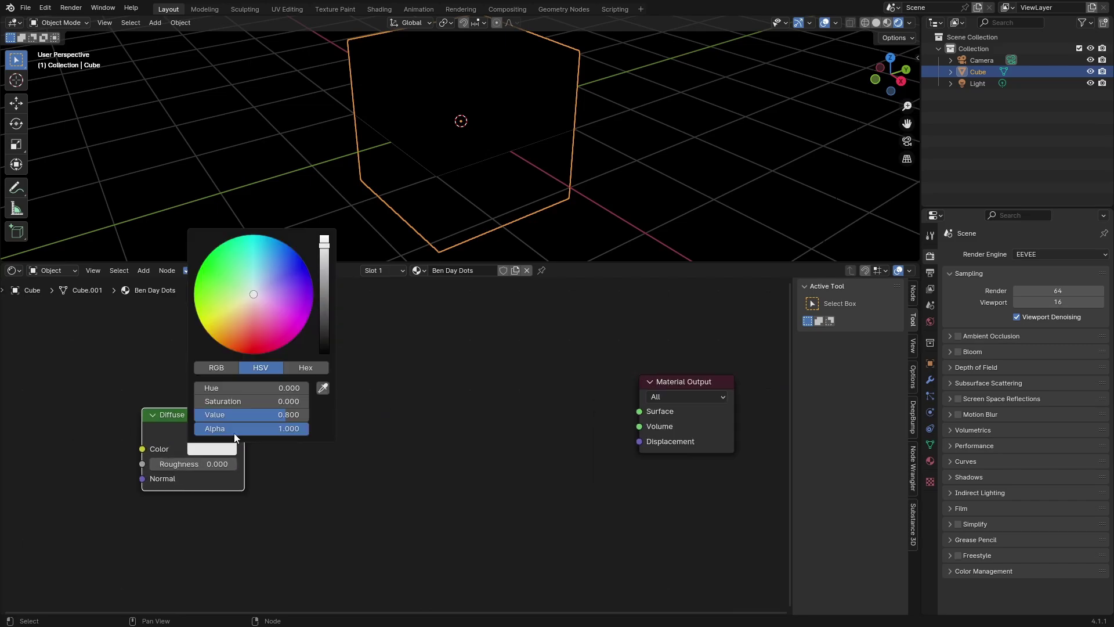
drag(212, 425, 339, 371)
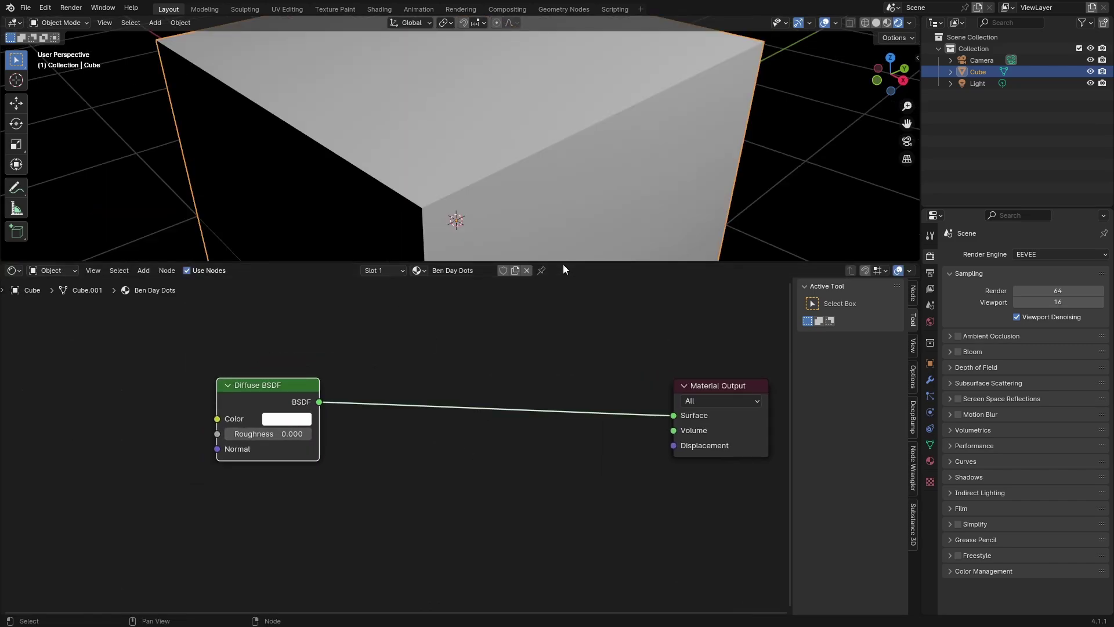
Enlarge the 3D viewport and examine how light falls across the cube's faces from different angles and distances.
drag(563, 264, 578, 496)
scroll(583, 362, up, 3)
scroll(582, 362, down, 1)
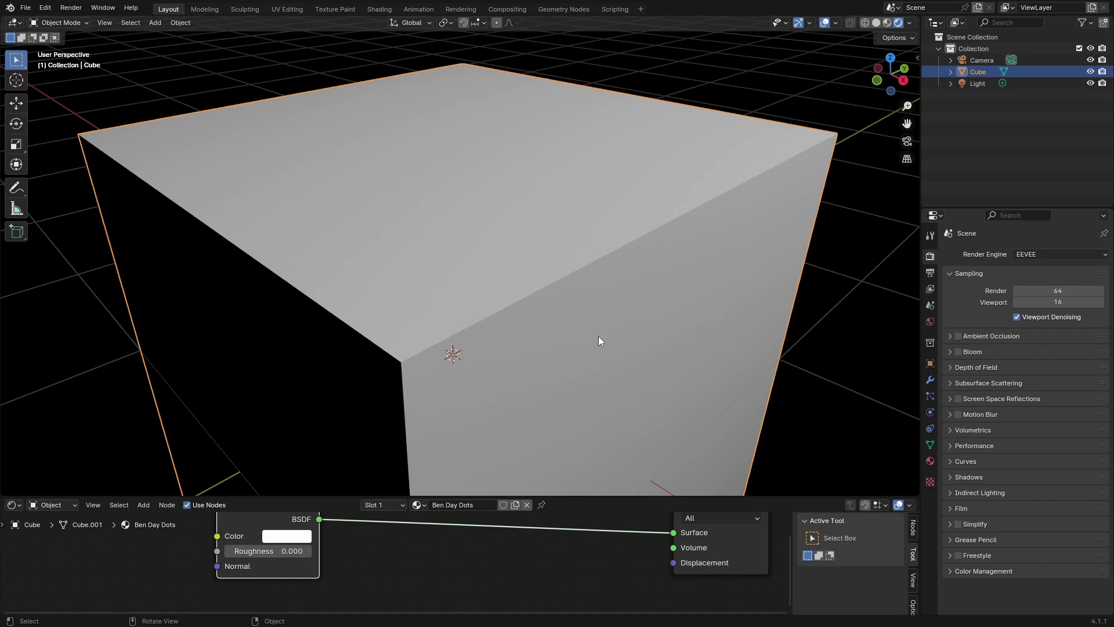
middle_drag(447, 266, 567, 330)
scroll(589, 338, up, 7)
scroll(588, 339, down, 5)
scroll(567, 329, up, 8)
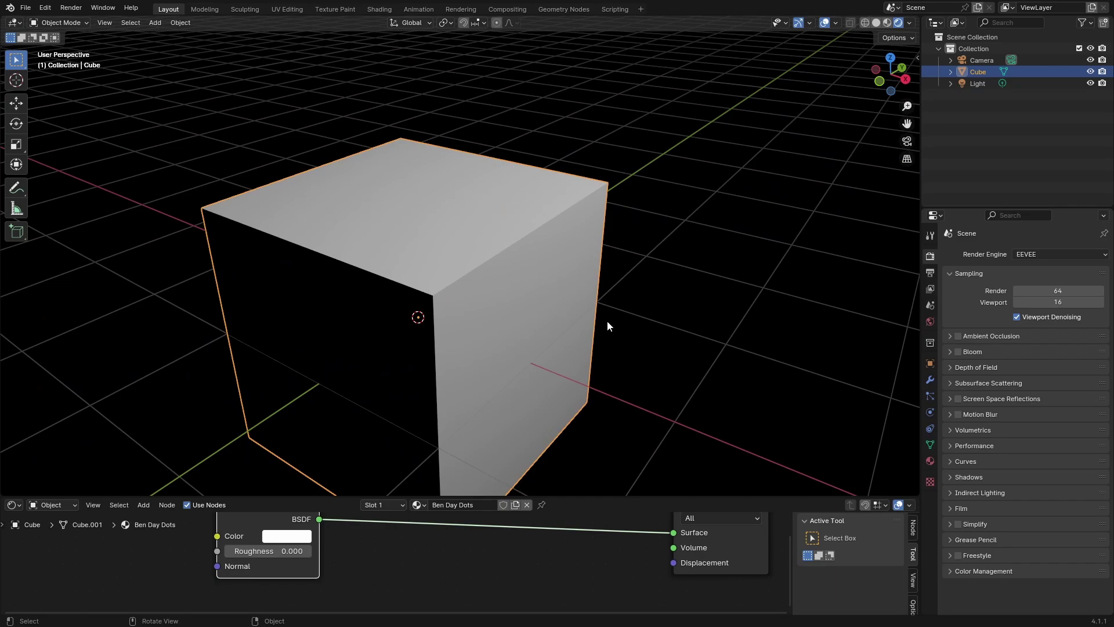
Enlarge the Shader Editor again and insert a Shader to RGB node between the Diffuse BSDF and the Material Output.
drag(360, 497, 325, 256)
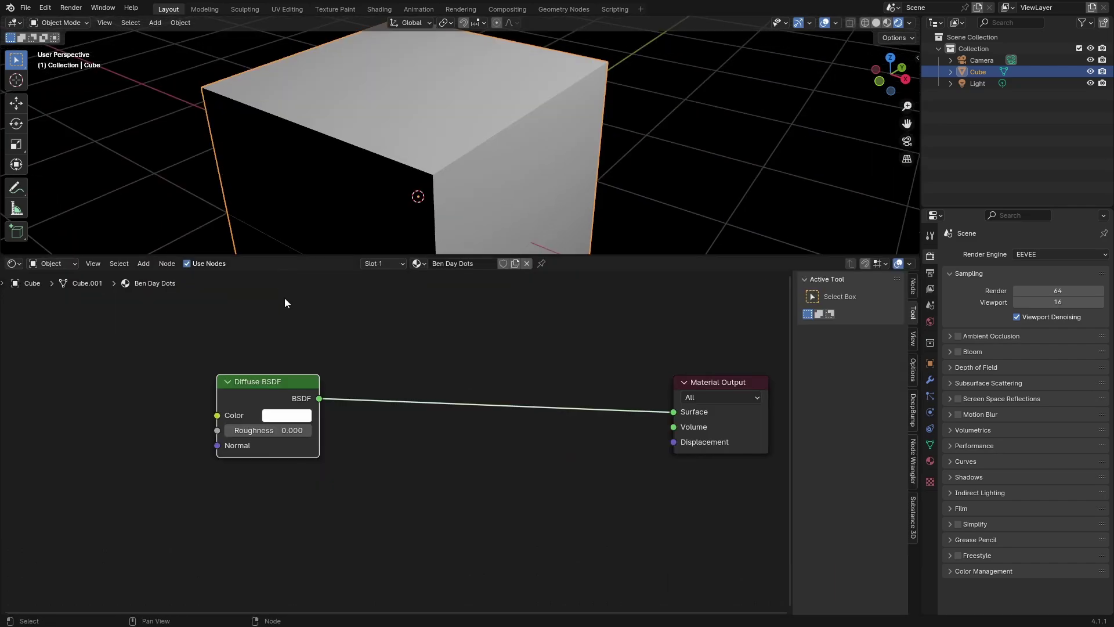
key(shift+a)
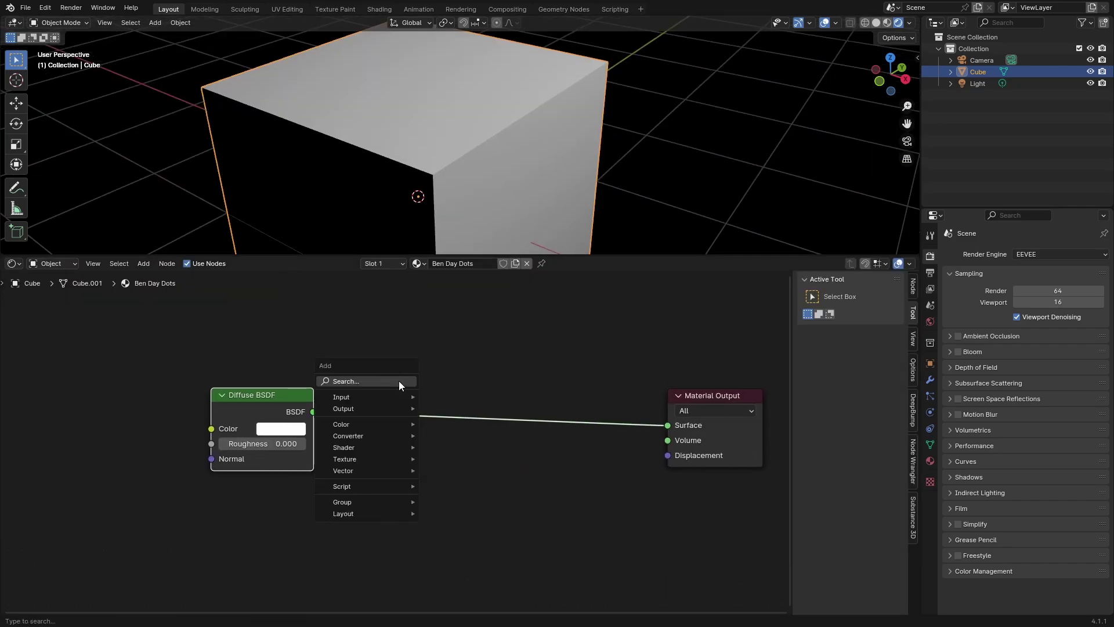
text(shad)
click(453, 426)
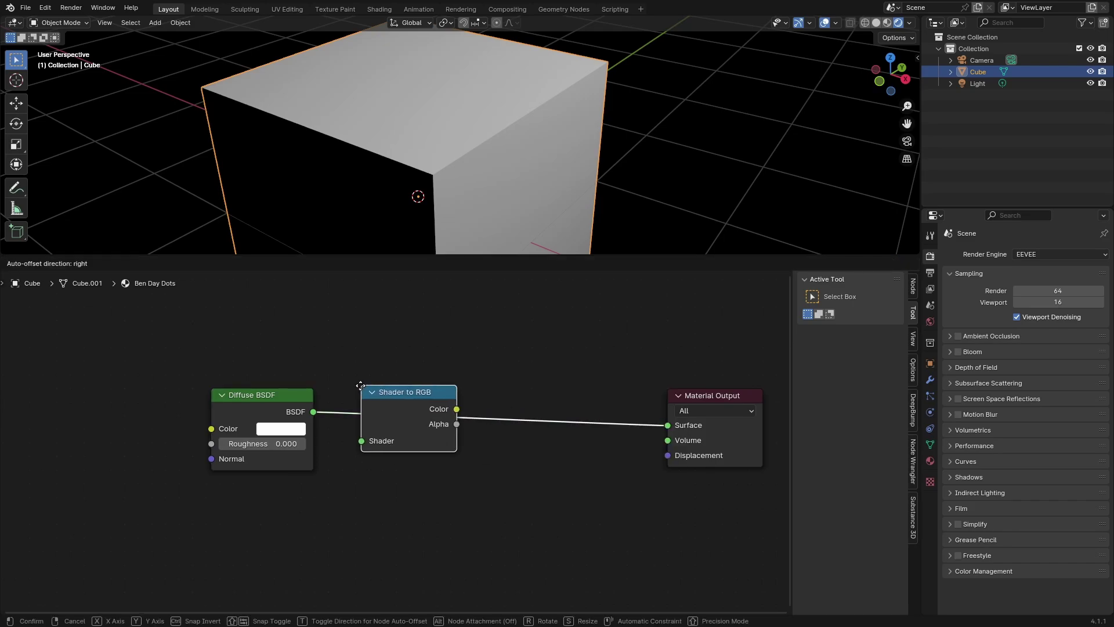
click(378, 421)
Insert a Separate Color node after Shader to RGB, with its Red output feeding the Material Output's Surface.
key(shift+a)
text(se)
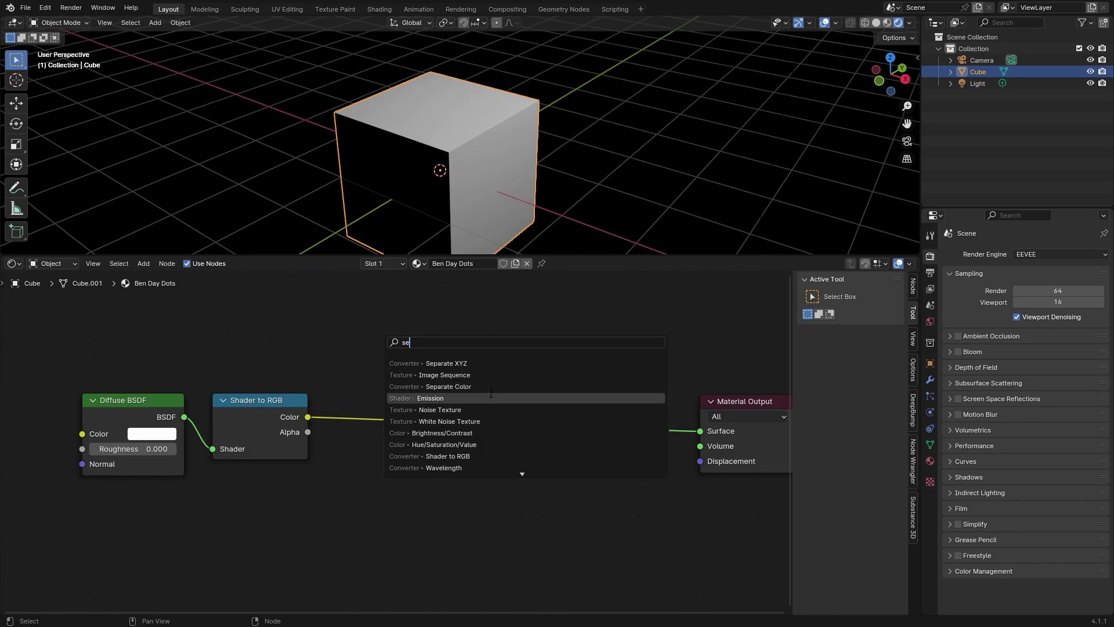
click(462, 387)
click(385, 417)
middle_drag(502, 147, 430, 408)
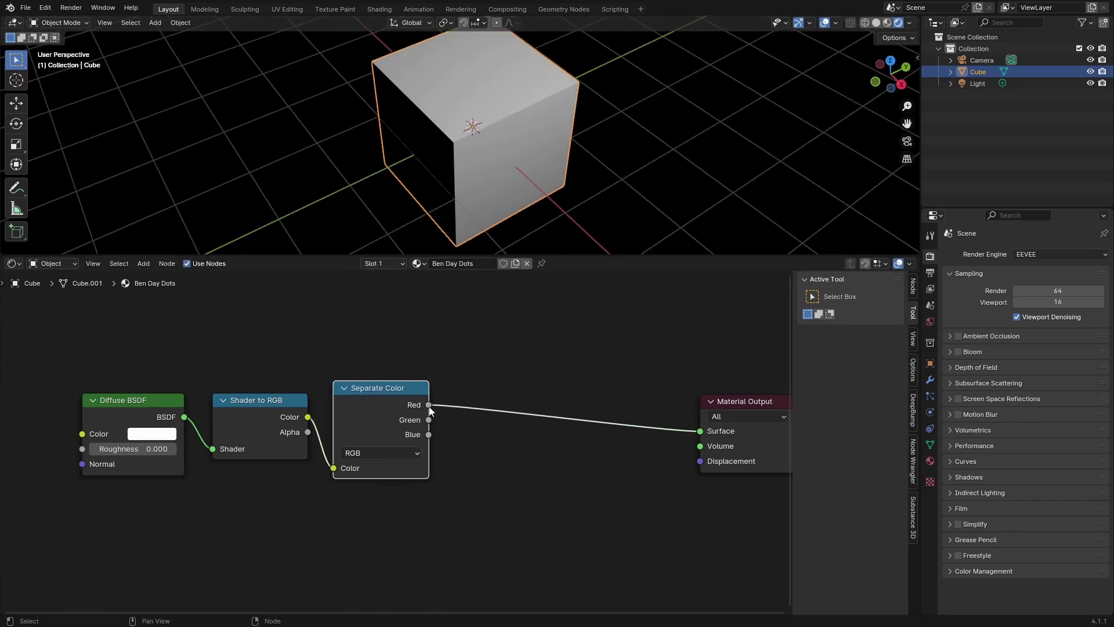
mouse_move(429, 409)
ctrl+mouse_down()
mouse_move(431, 436)
mouse_move(437, 406)
ctrl+mouse_up()
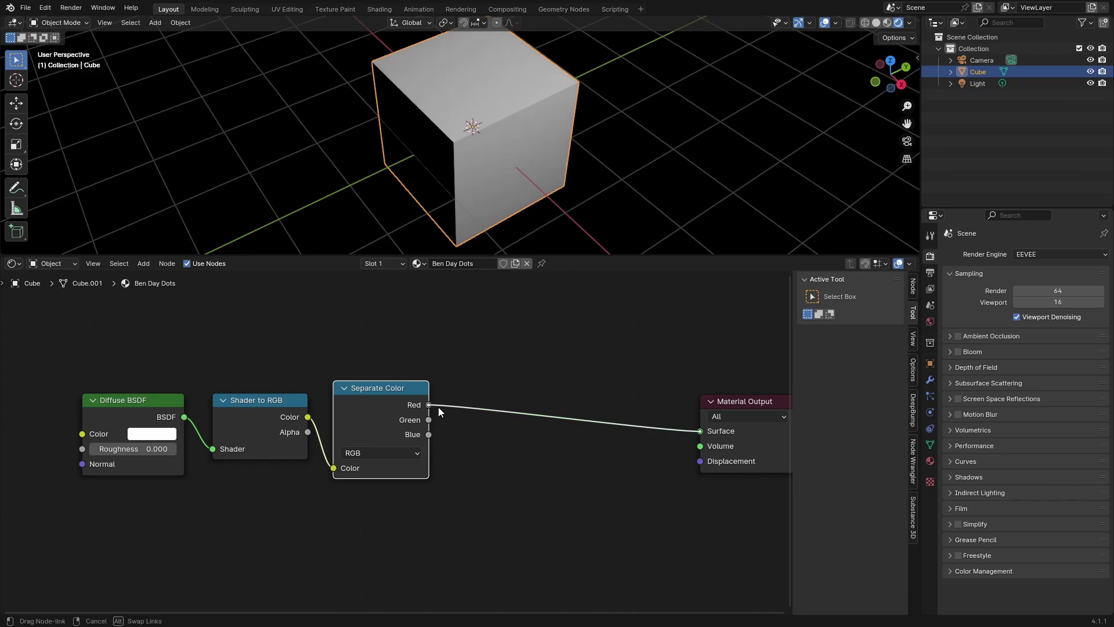
Select the point light and tint its colour pink.
middle_drag(493, 193, 543, 150)
scroll(690, 166, down, 3)
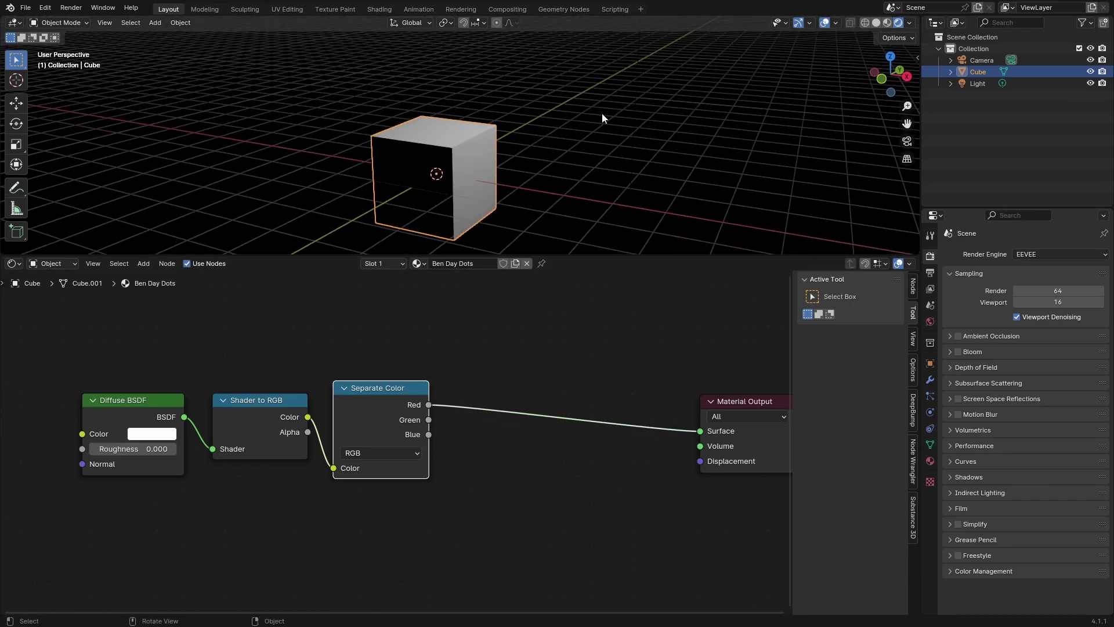
click(639, 82)
scroll(641, 87, up, 4)
click(930, 412)
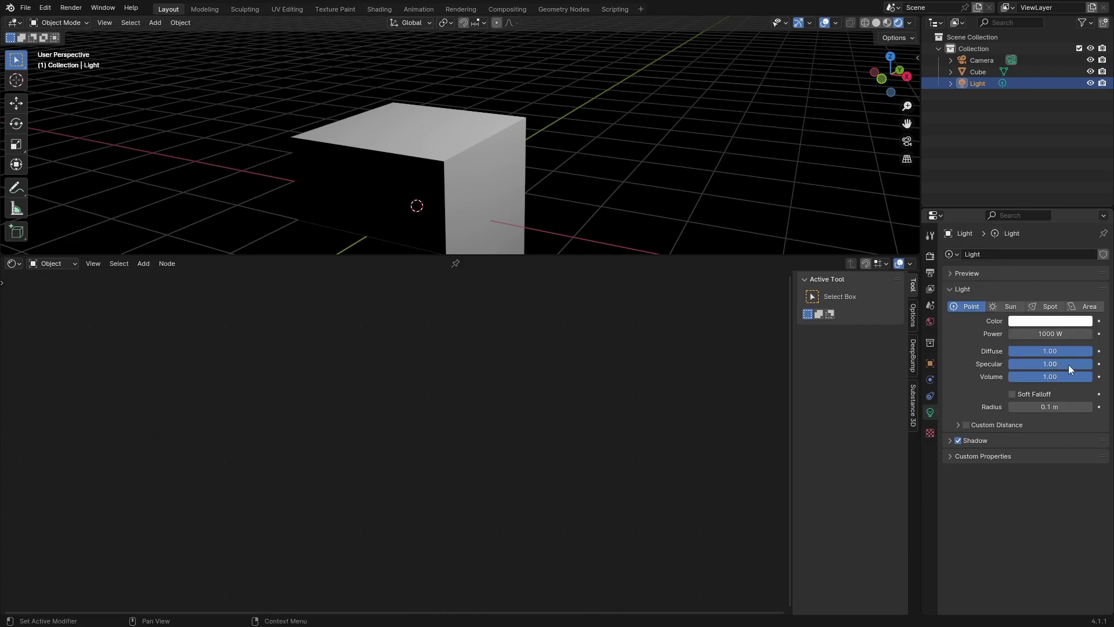
click(1047, 321)
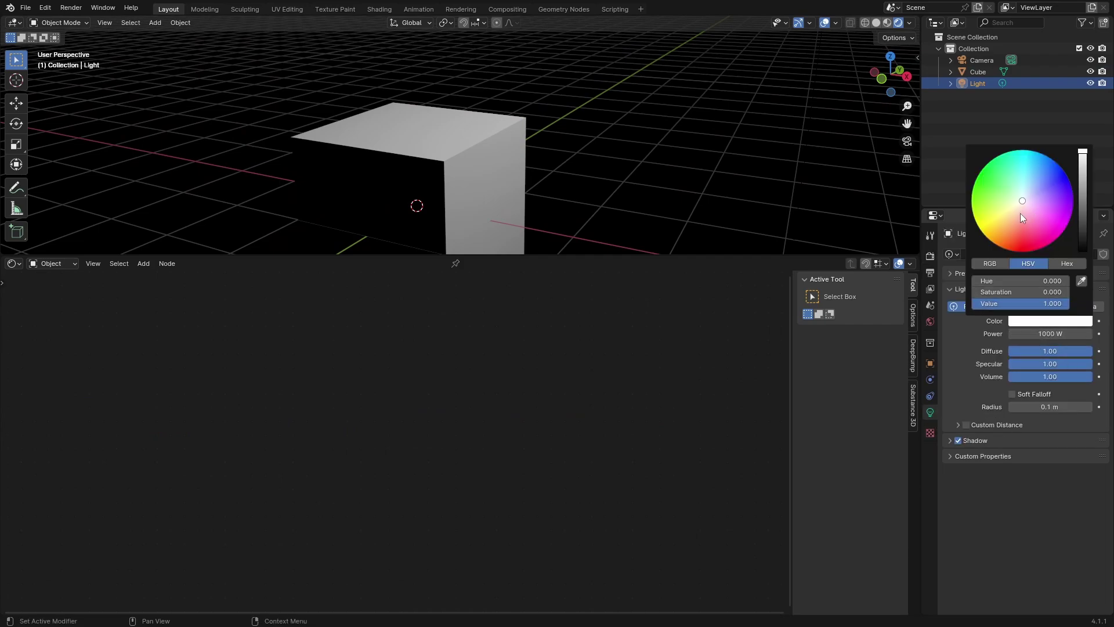
drag(1033, 219, 1035, 221)
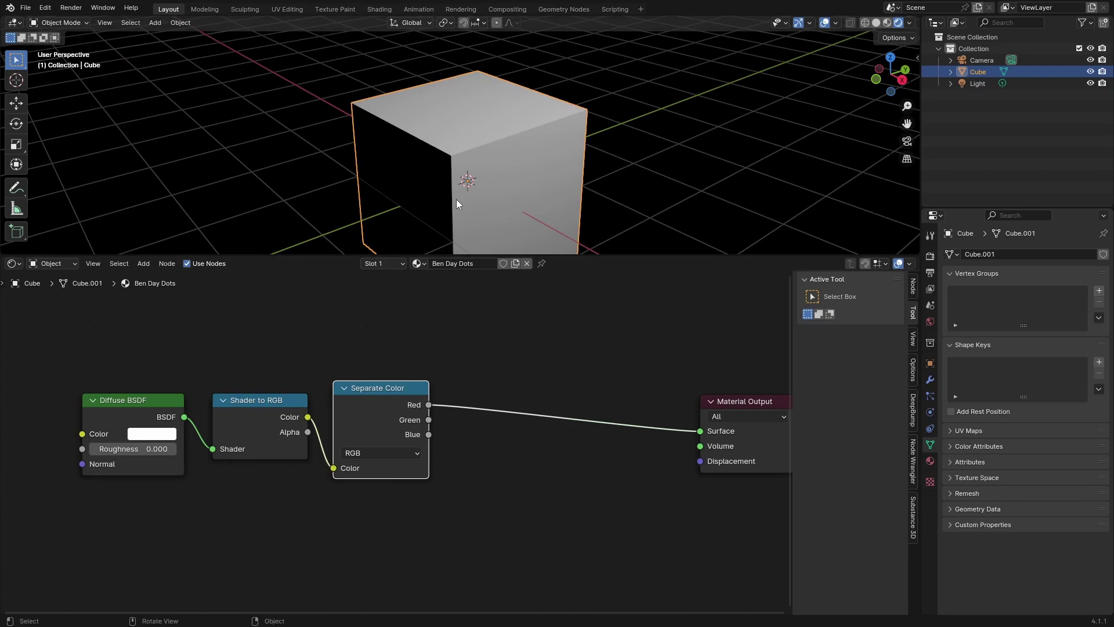
Compare the Green and Blue channels on the cube by routing each to the Material Output's Surface, and reconnect Red.
scroll(456, 200, up, 3)
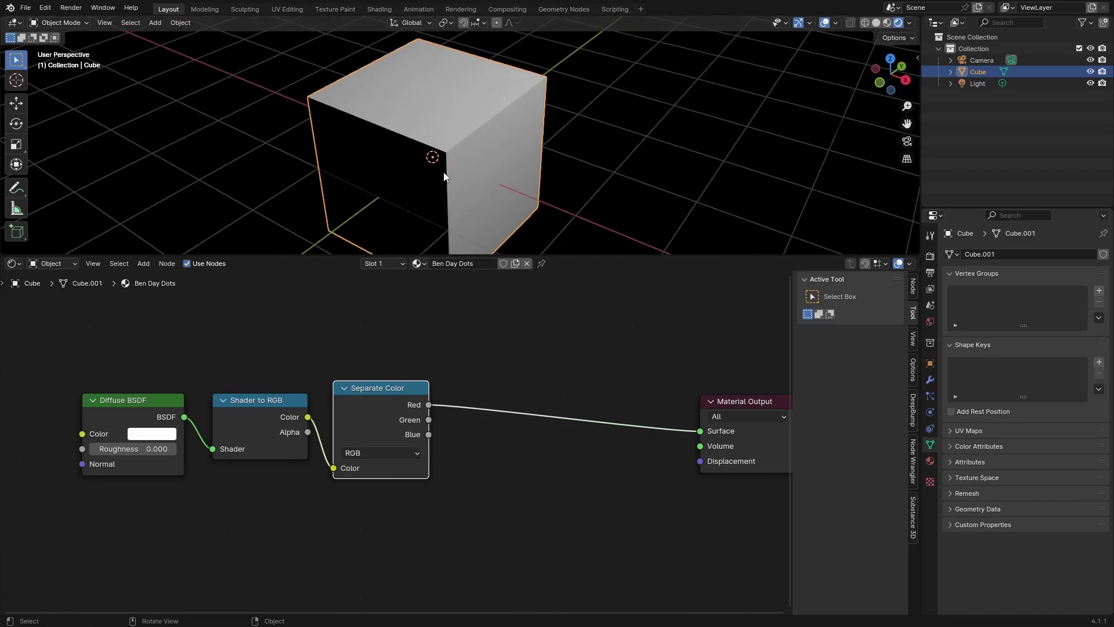
middle_drag(466, 175, 451, 175)
ctrl+drag(429, 405, 428, 419)
mouse_move(507, 210)
middle_down()
mouse_move(462, 130)
mouse_move(528, 169)
middle_up()
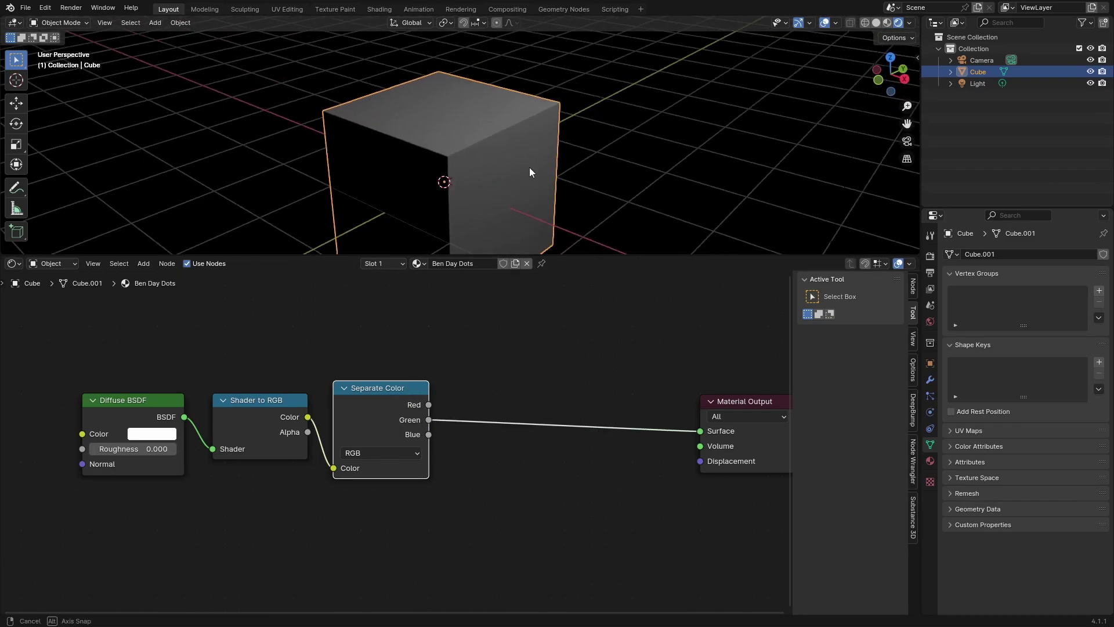
ctrl+drag(429, 420, 428, 435)
middle_drag(510, 185, 447, 166)
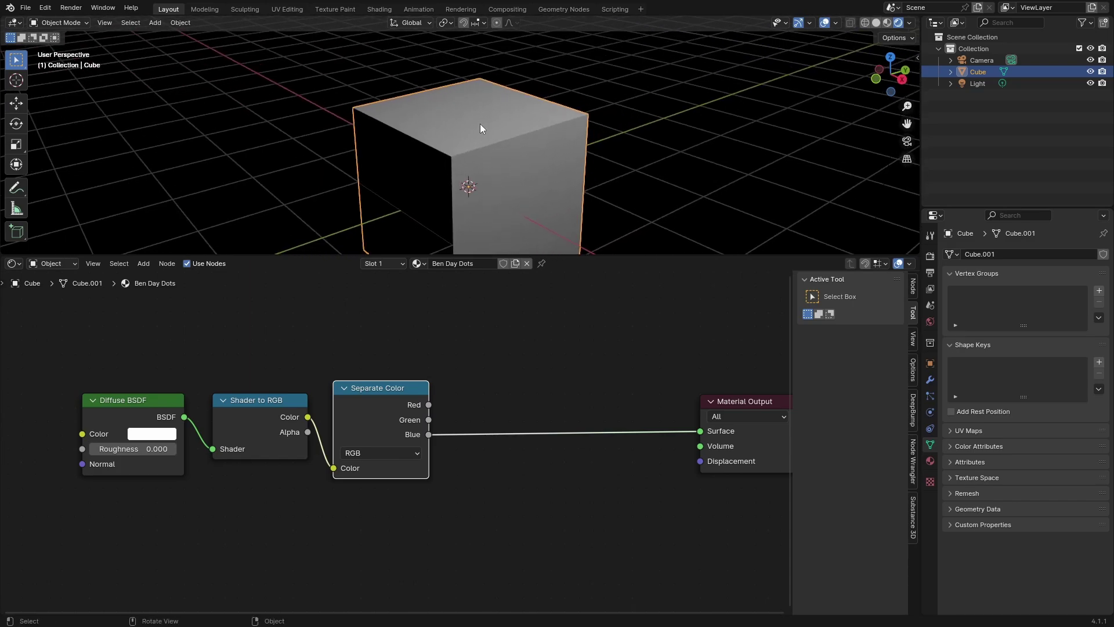
ctrl+drag(428, 434, 441, 406)
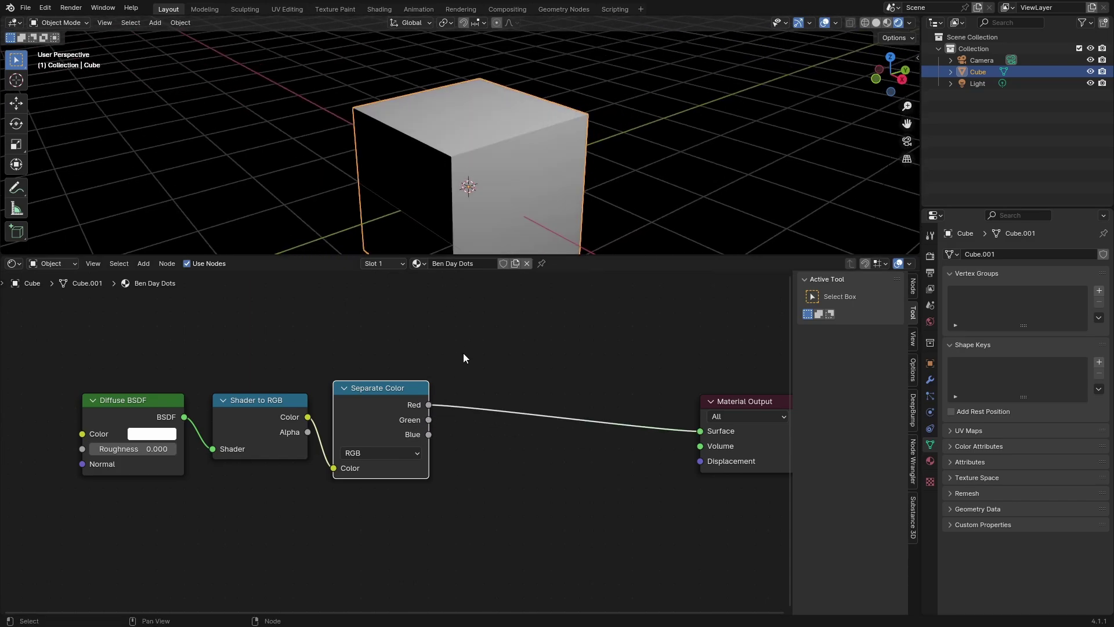
middle_drag(499, 183, 452, 107)
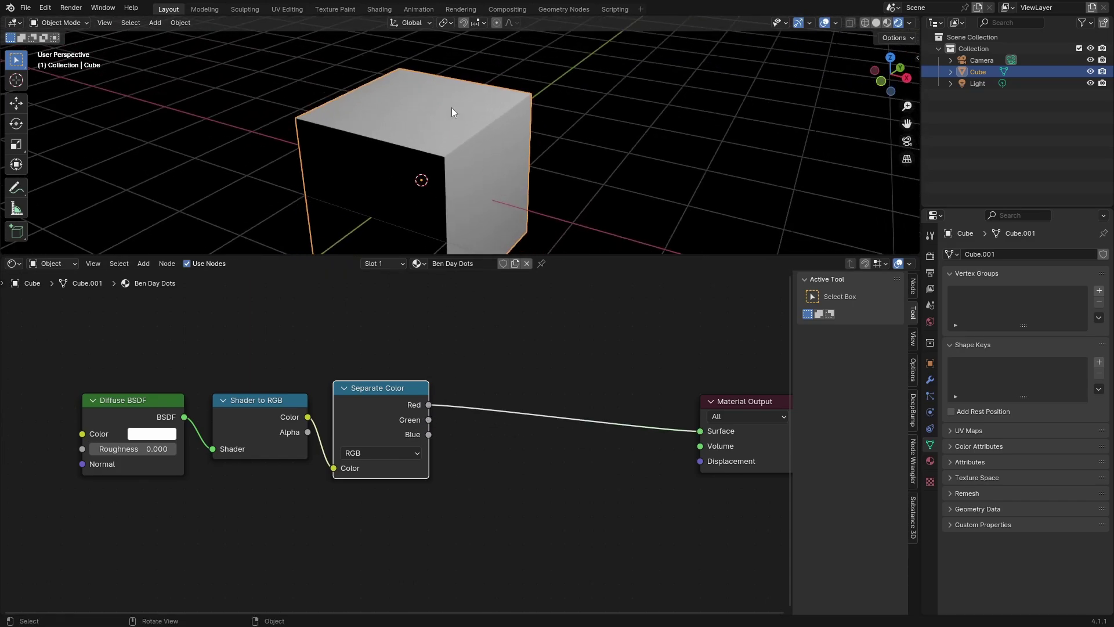
Move the Material Output node far to the right of the Separate Color node to make room for more nodes.
middle_drag(446, 183, 478, 213)
middle_drag(523, 420, 292, 382)
drag(522, 437, 618, 433)
middle_drag(197, 391, 391, 397)
click(407, 390)
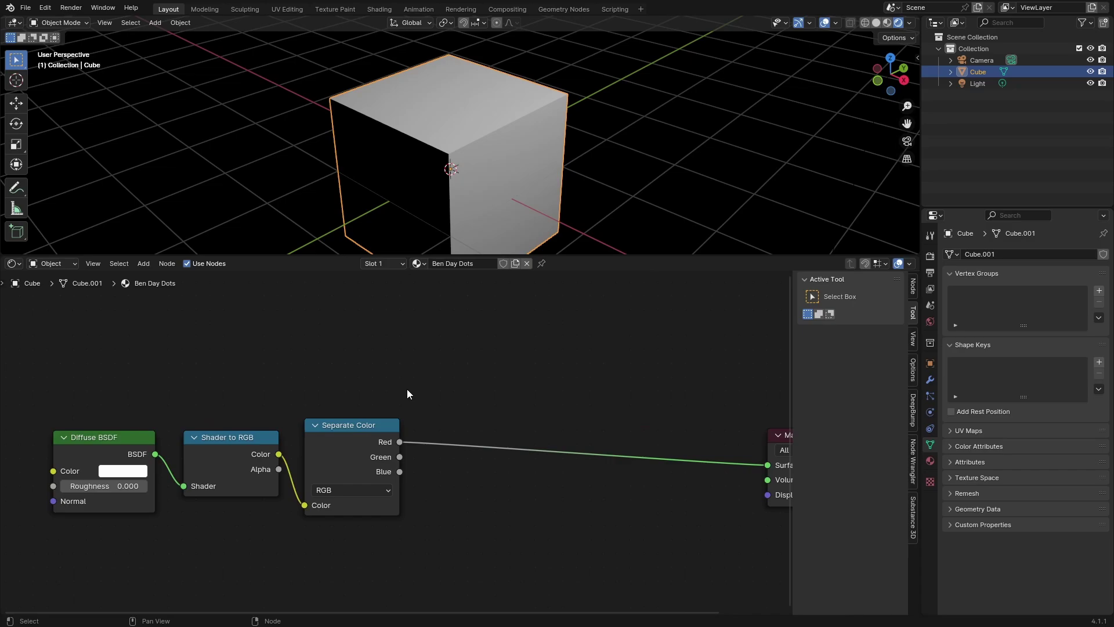
scroll(407, 390, down, 5)
middle_drag(407, 390, 230, 431)
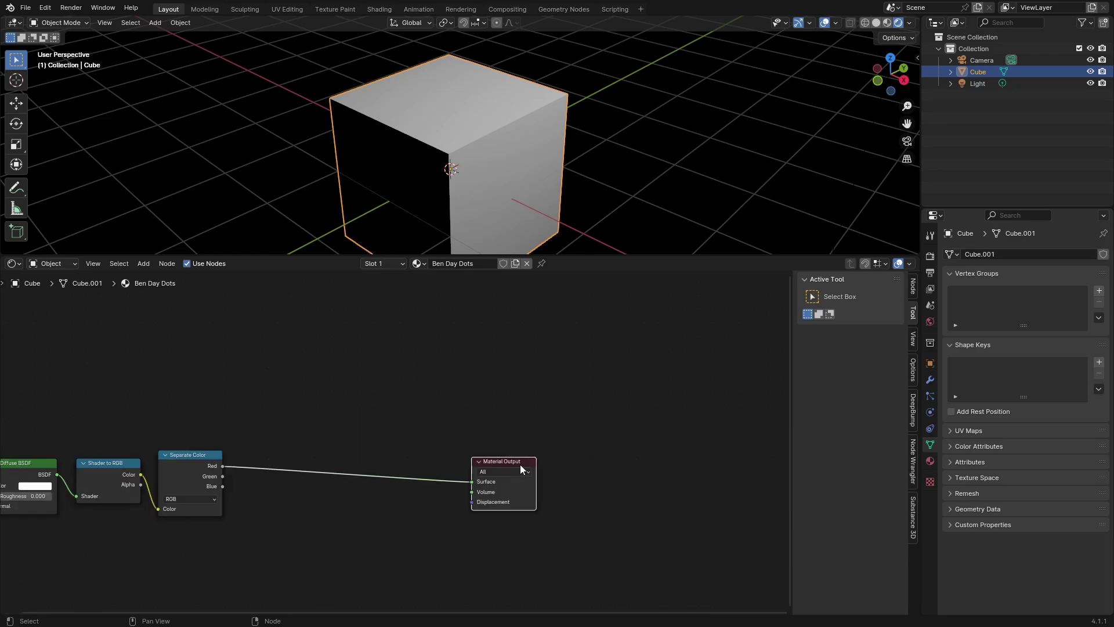
drag(521, 466, 1044, 456)
middle_drag(352, 446, 589, 448)
Select the Diffuse BSDF, Shader to RGB and Separate Color nodes together and shift them slightly left.
drag(510, 437, 249, 493)
drag(410, 473, 366, 474)
click(398, 420)
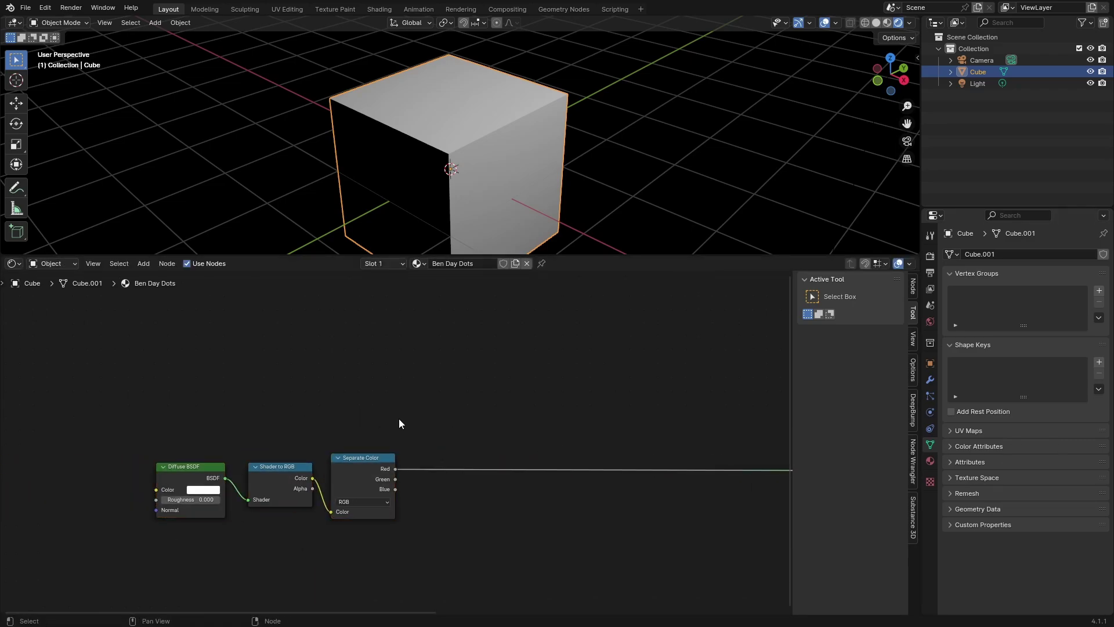
Switch the 3D viewport to the camera's view of the cube.
middle_drag(508, 399, 383, 425)
middle_drag(261, 444, 363, 439)
scroll(517, 131, down, 4)
middle_drag(517, 131, 526, 125)
key(KP_0)
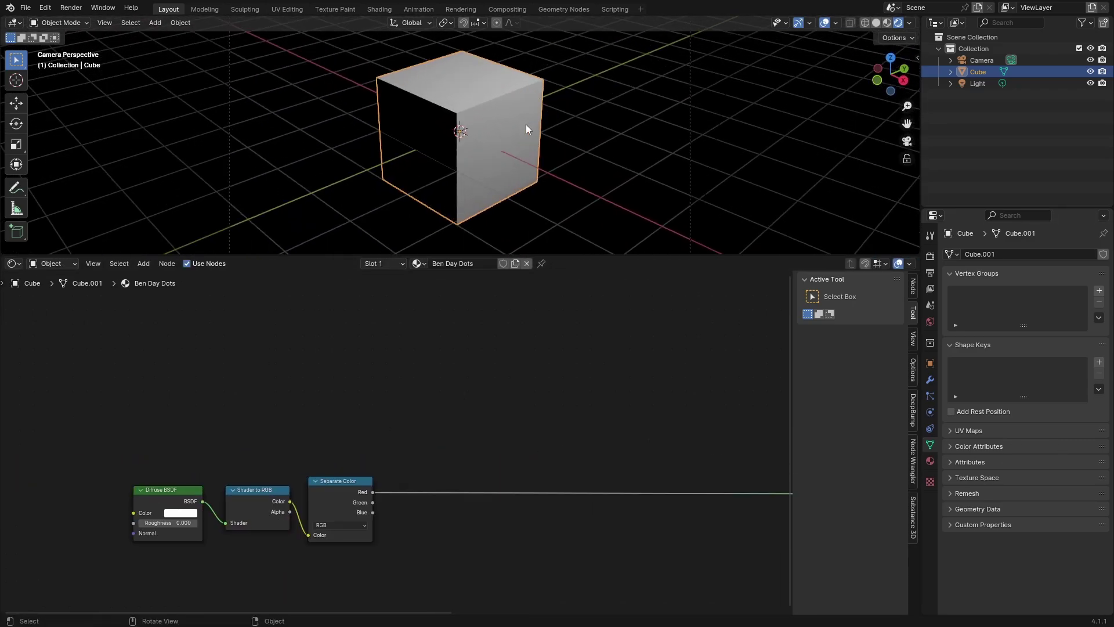
Deselect the cube in the 3D viewport.
drag(293, 49, 765, 290)
click(674, 179)
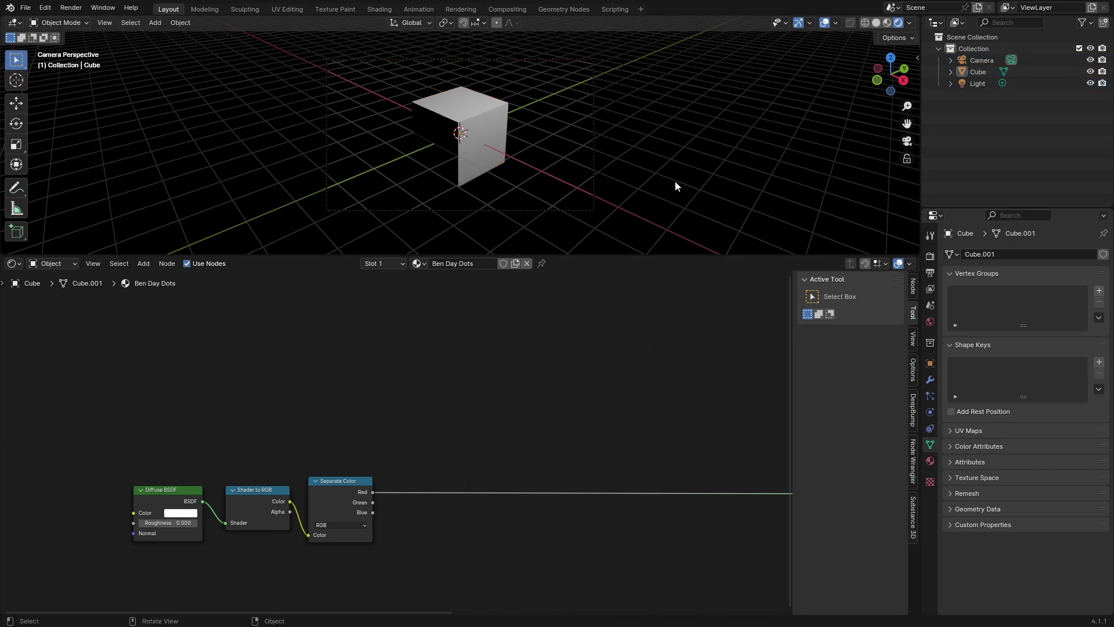
scroll(427, 124, up, 5)
scroll(482, 182, down, 4)
middle_drag(481, 187, 484, 184)
Add a Texture Coordinate node above the Diffuse BSDF node.
middle_drag(254, 443, 466, 492)
scroll(465, 492, up, 1)
key(shift+a)
text(te)
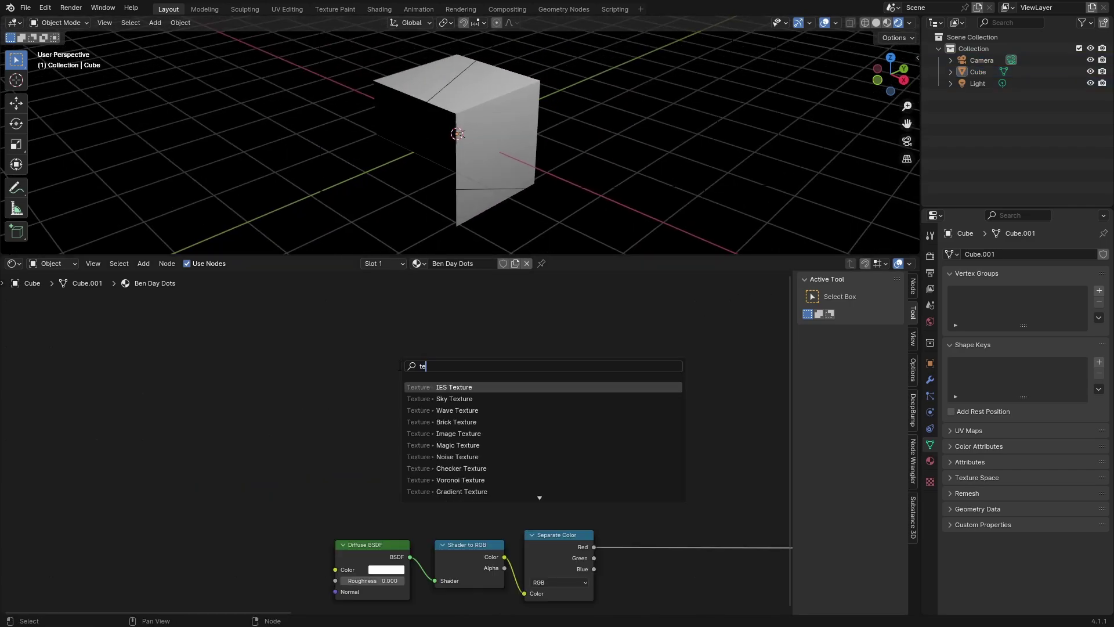
text(xture c)
click(466, 389)
click(324, 351)
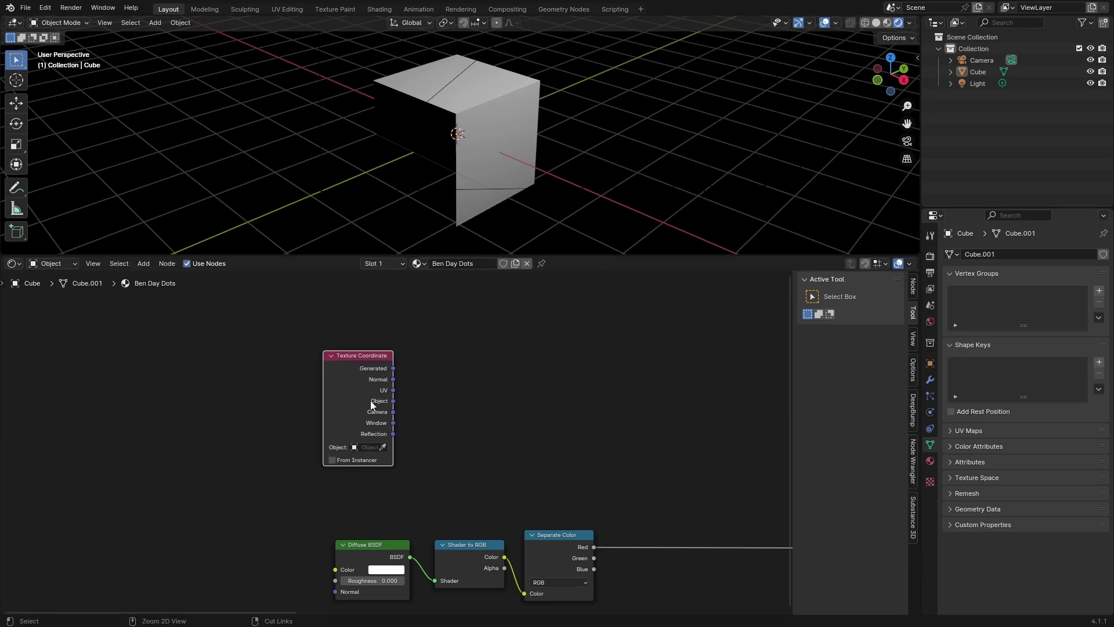
Preview the Texture Coordinate's Camera output on the cube and return the viewport to the camera's view.
ctrl+shift+click(365, 398)
ctrl+shift+click(365, 398)
ctrl+shift+click(365, 398)
ctrl+shift+click(365, 398)
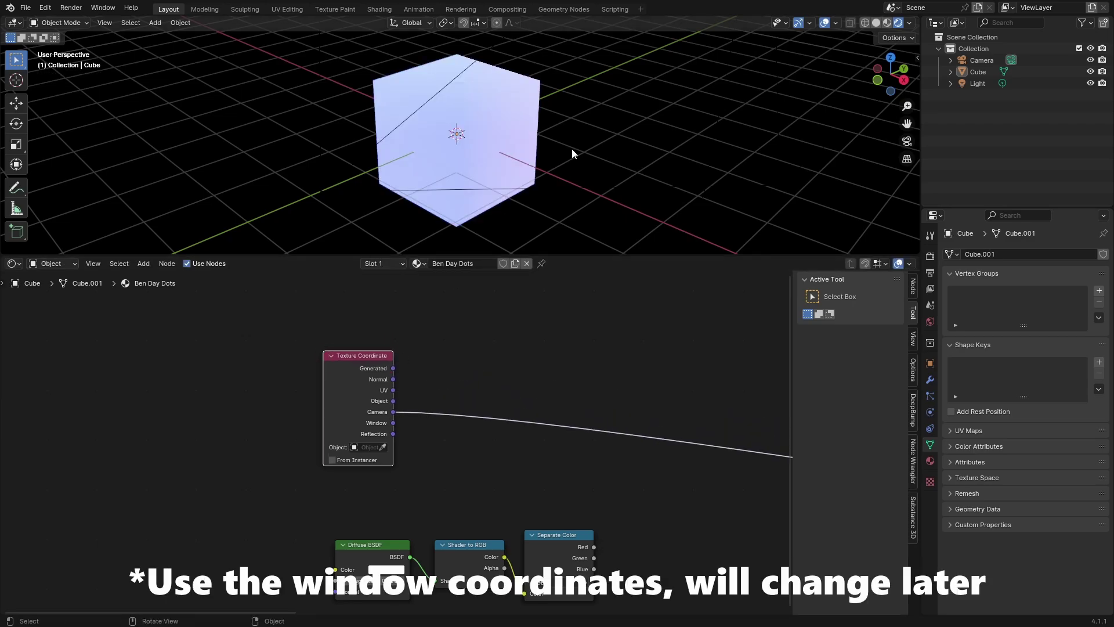
key(KP_0)
key(Home)
Insert a Mapping node on the link after the Texture Coordinate's Camera output.
key(shift+a)
click(331, 400)
text(map)
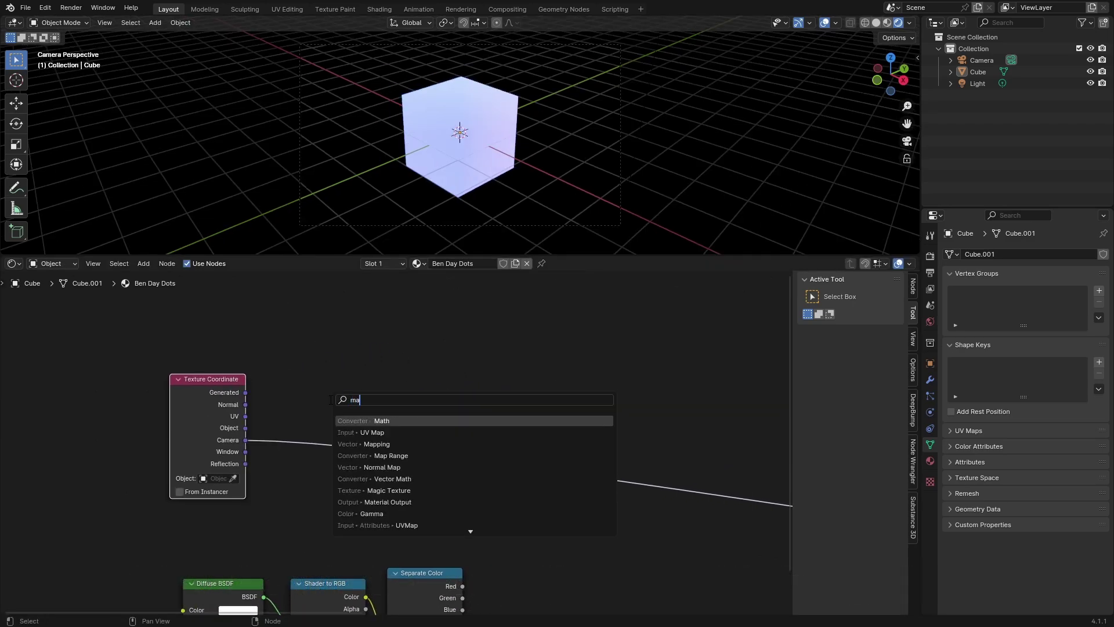
key(Return)
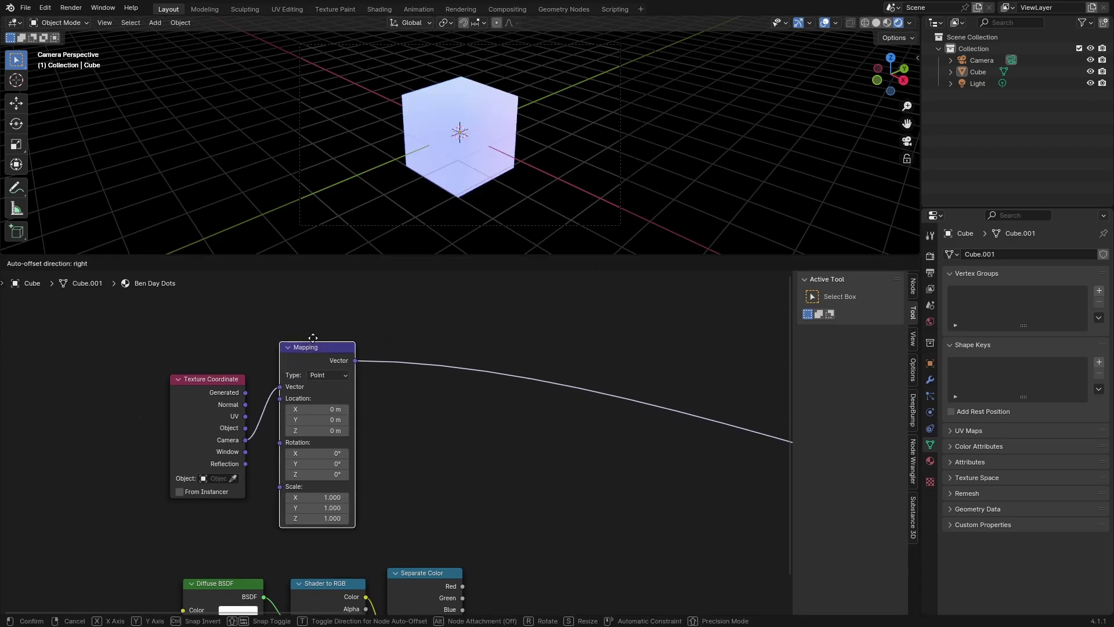
click(279, 343)
Insert a Vector Math node on the link after the Mapping node.
key(shift+a)
text(m)
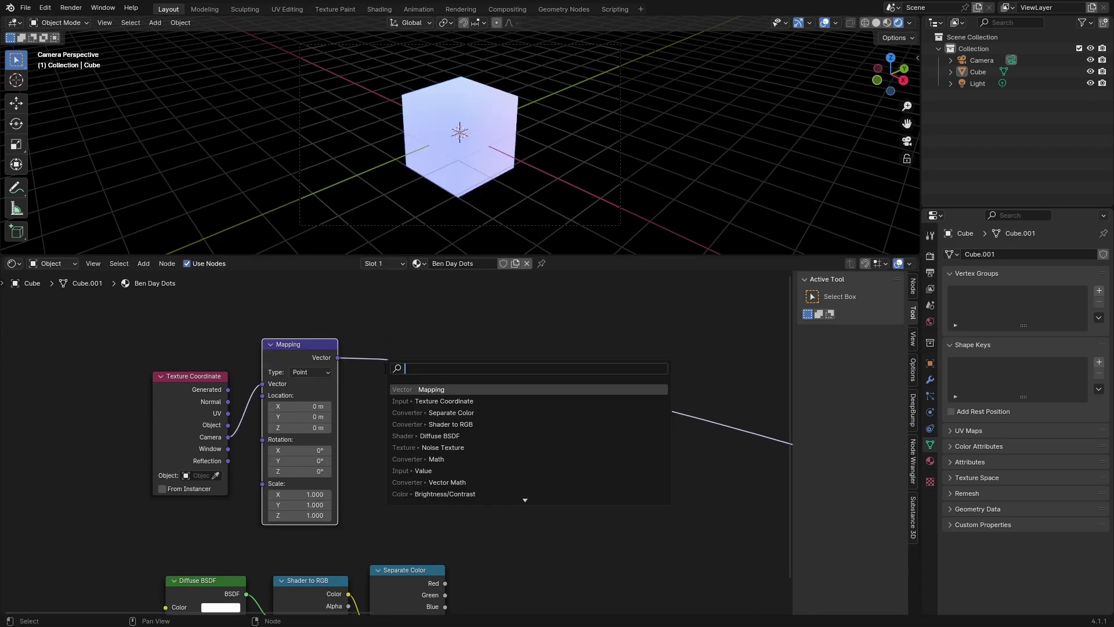
key(BackSpace)
text(vec)
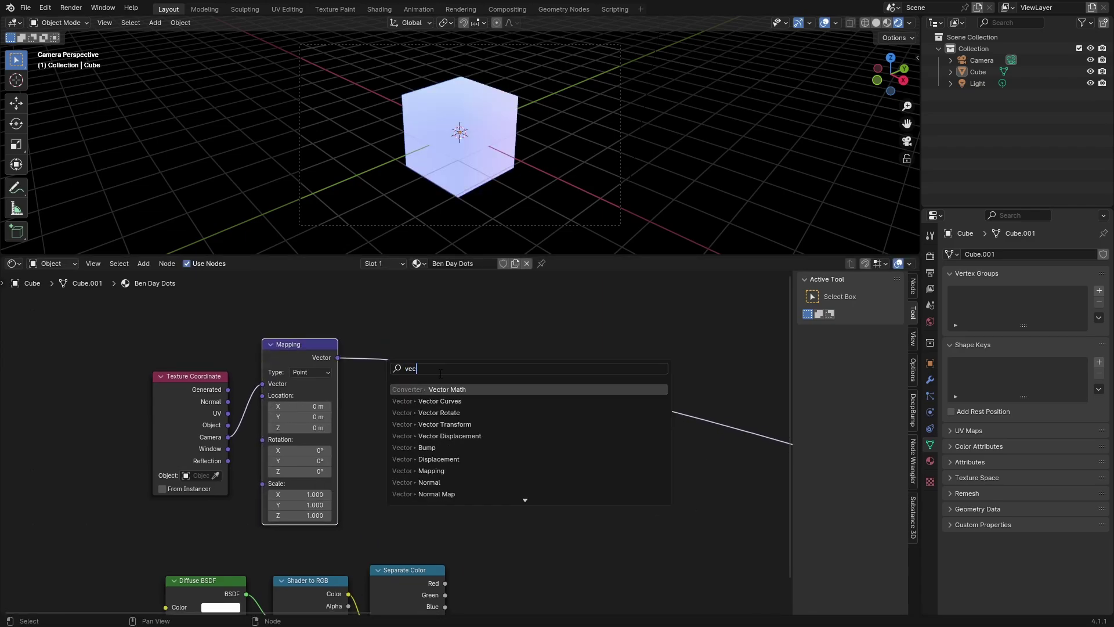
key(Return)
click(385, 352)
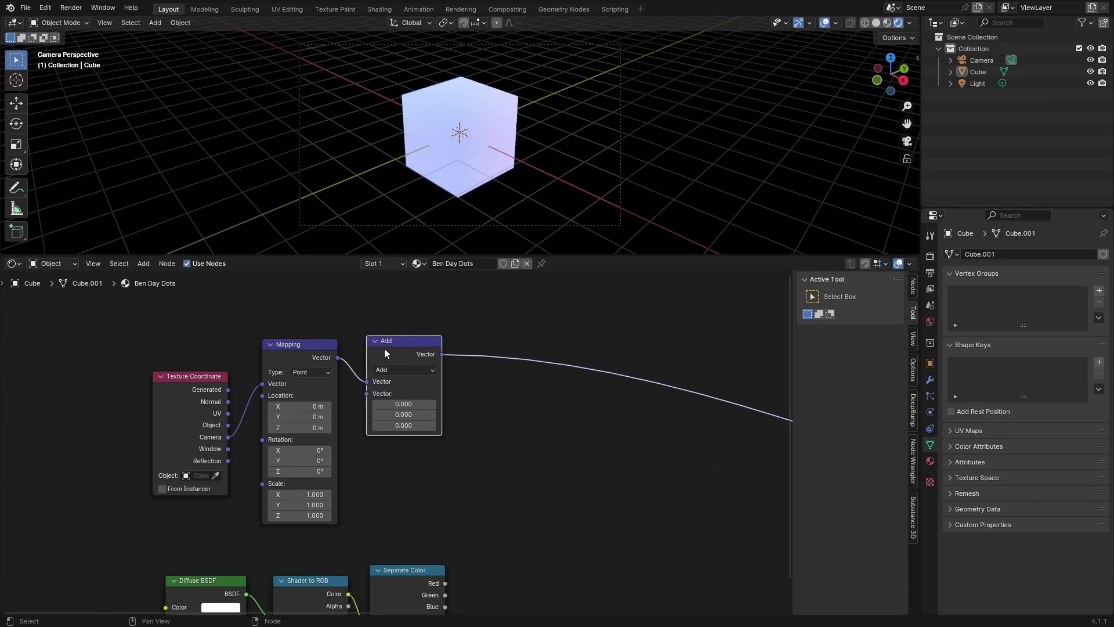
Set the Vector Math node to Multiply with 0.1 in all three vector components.
click(400, 370)
click(404, 420)
double_click(412, 408)
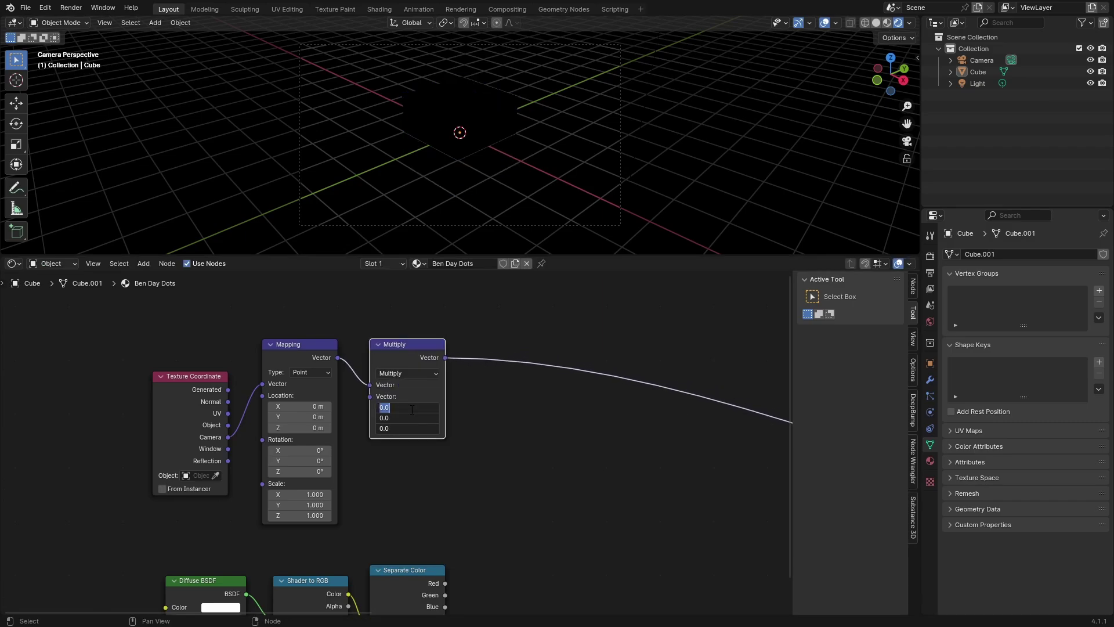
text(.1)
key(Return)
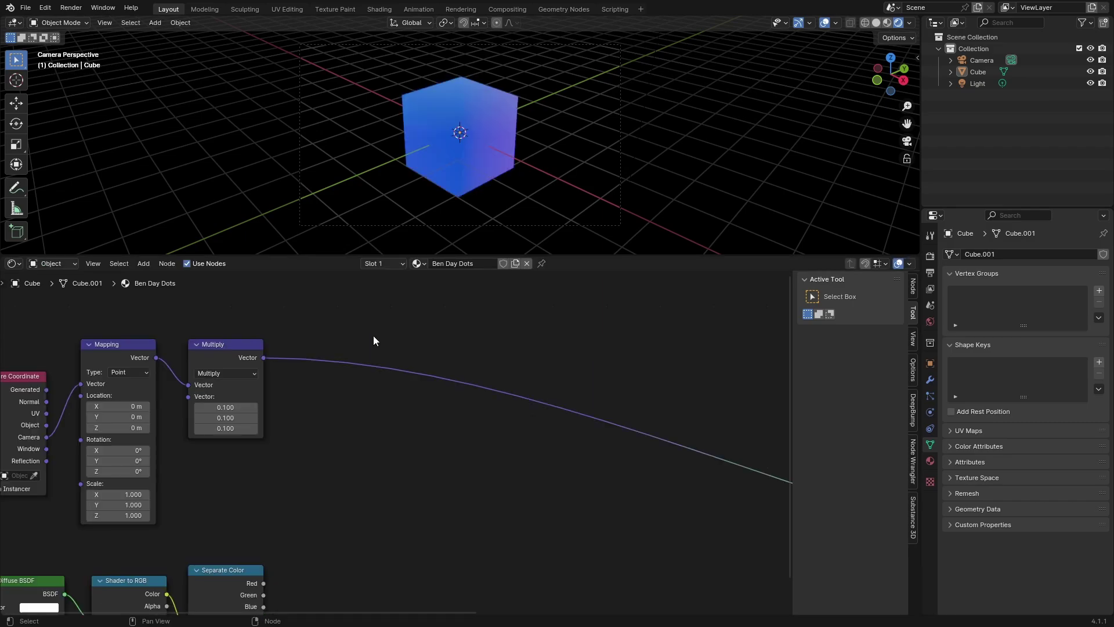
Insert a Voronoi Texture node on the link after the Multiply node, placed slightly higher with space between them.
key(shift+a)
click(375, 336)
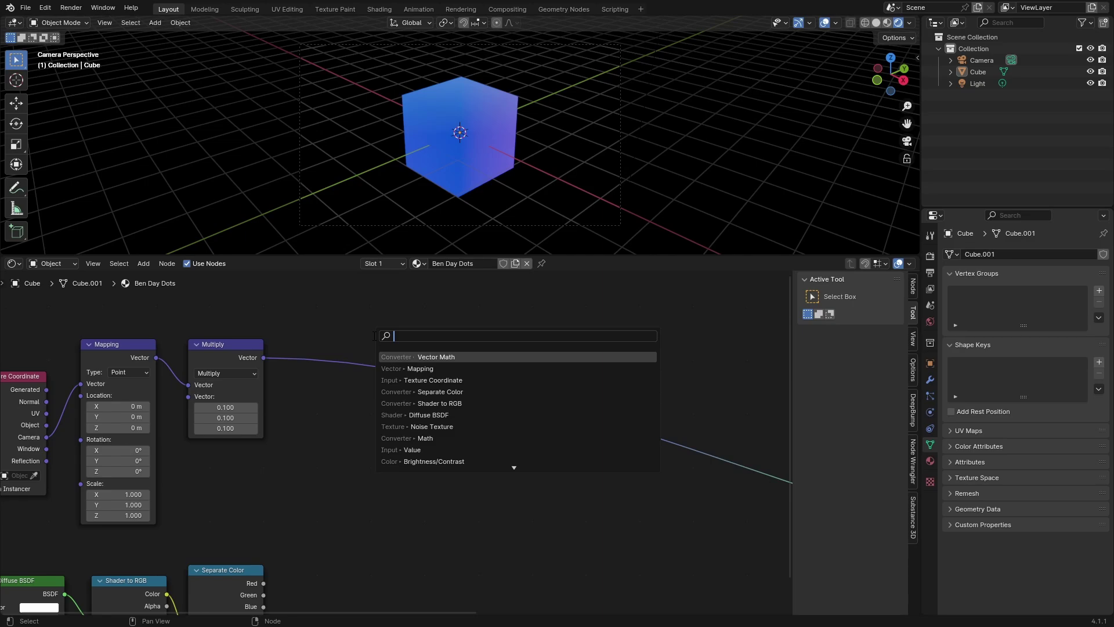
text(vo)
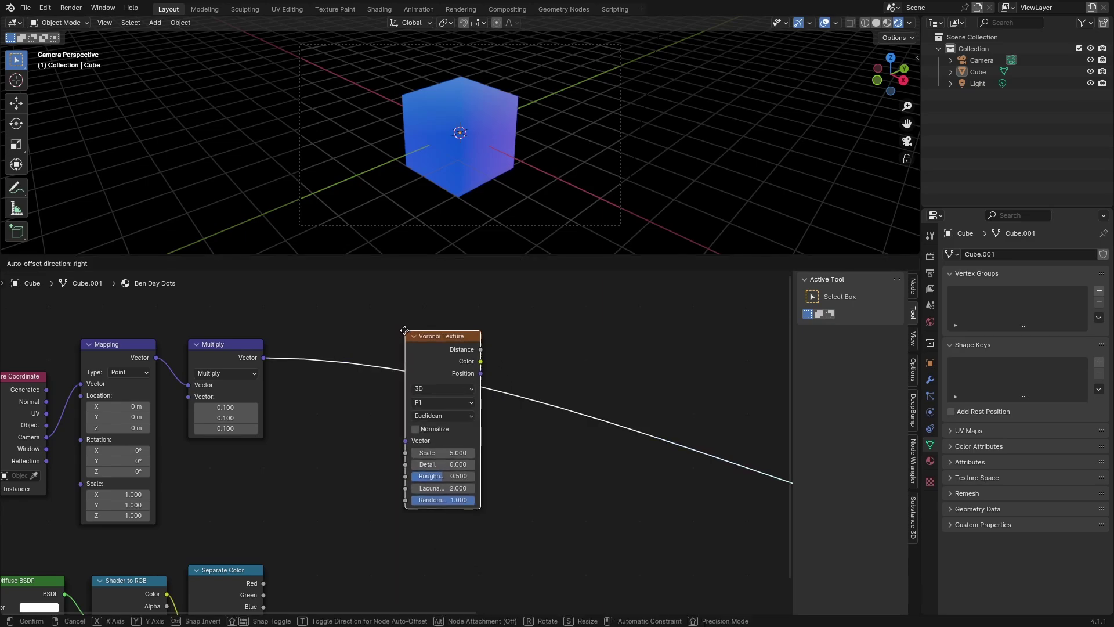
click(412, 305)
middle_drag(436, 364, 383, 394)
drag(373, 342, 366, 299)
scroll(471, 176, up, 2)
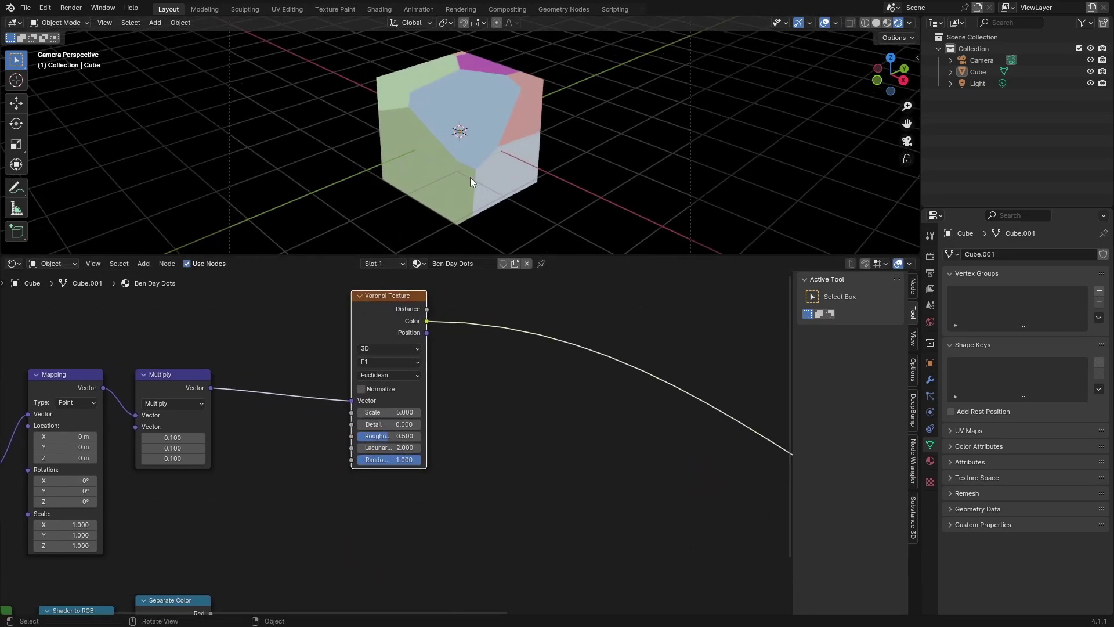
Route the Voronoi Texture's Distance output to the material output in place of its Color output.
scroll(478, 351, up, 2)
ctrl+drag(439, 321, 440, 306)
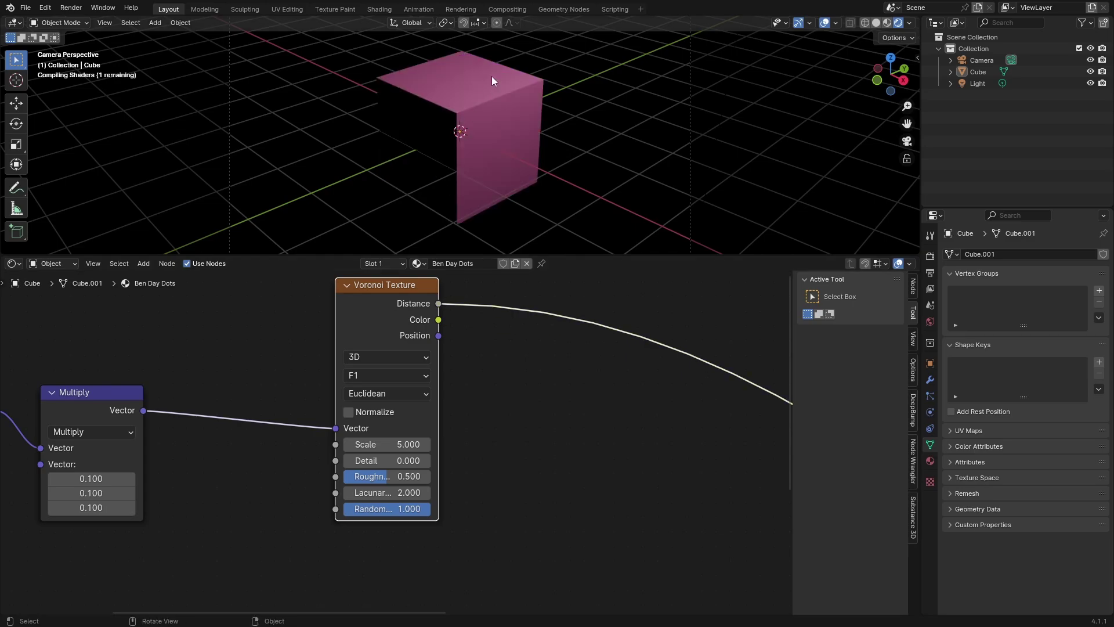
scroll(493, 78, up, 6)
shift+middle_drag(496, 97, 491, 177)
scroll(491, 177, down, 6)
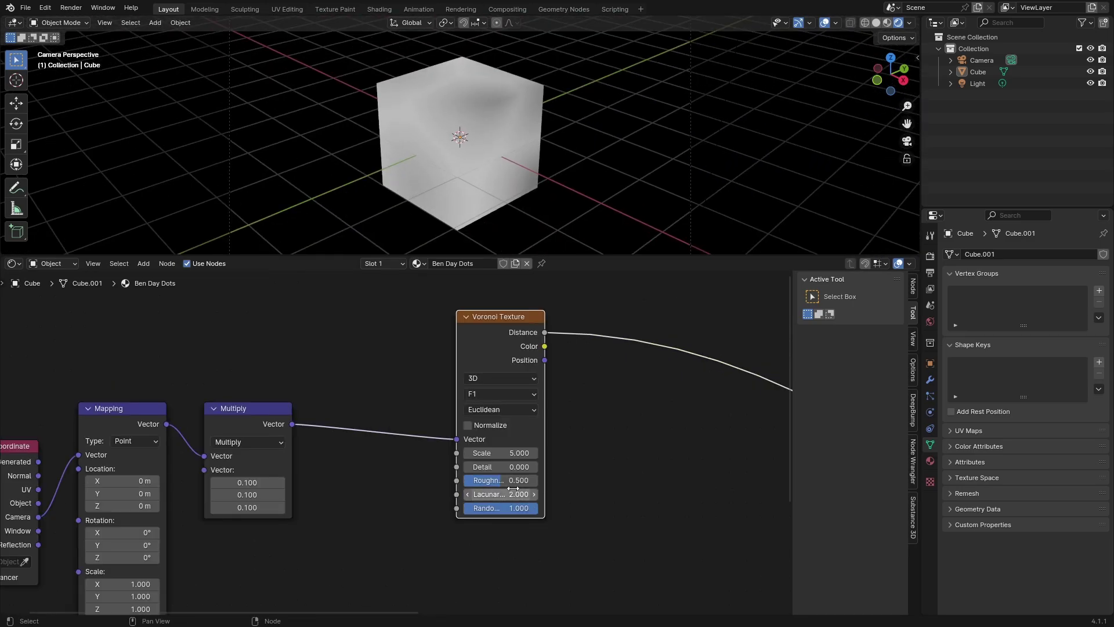
Set the Voronoi Texture's Randomness to 0 and its Scale to 24.7.
drag(516, 508, 444, 508)
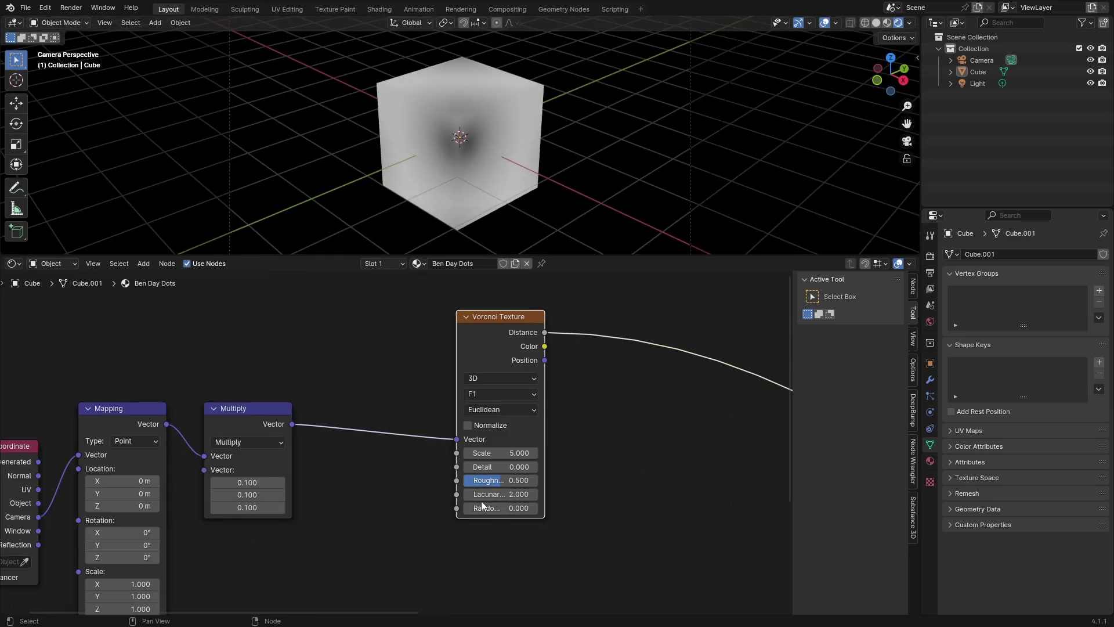
drag(498, 457, 629, 457)
Feed the Mapping node's Vector from the Texture Coordinate's Window output instead of Camera.
middle_drag(344, 499, 501, 436)
scroll(500, 437, down, 1)
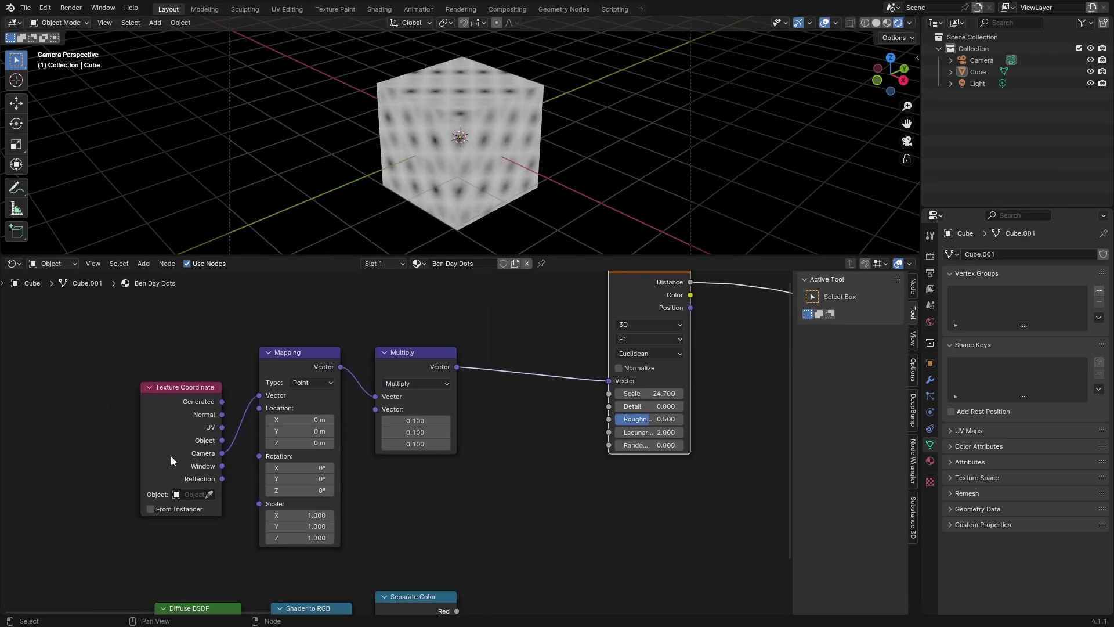
drag(226, 462, 258, 396)
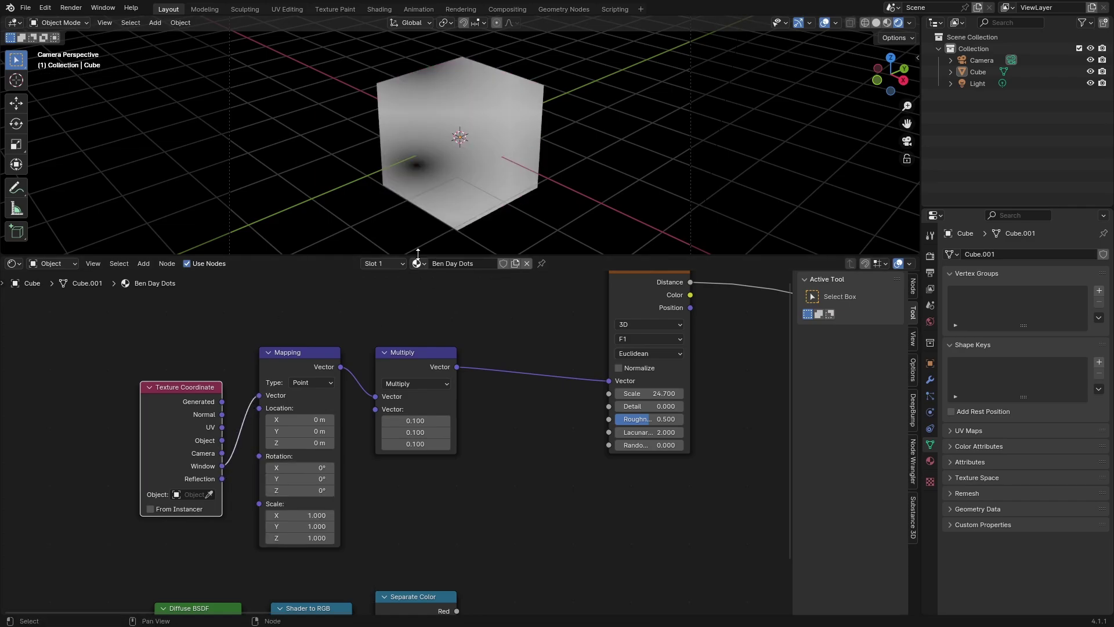
scroll(500, 165, down, 2)
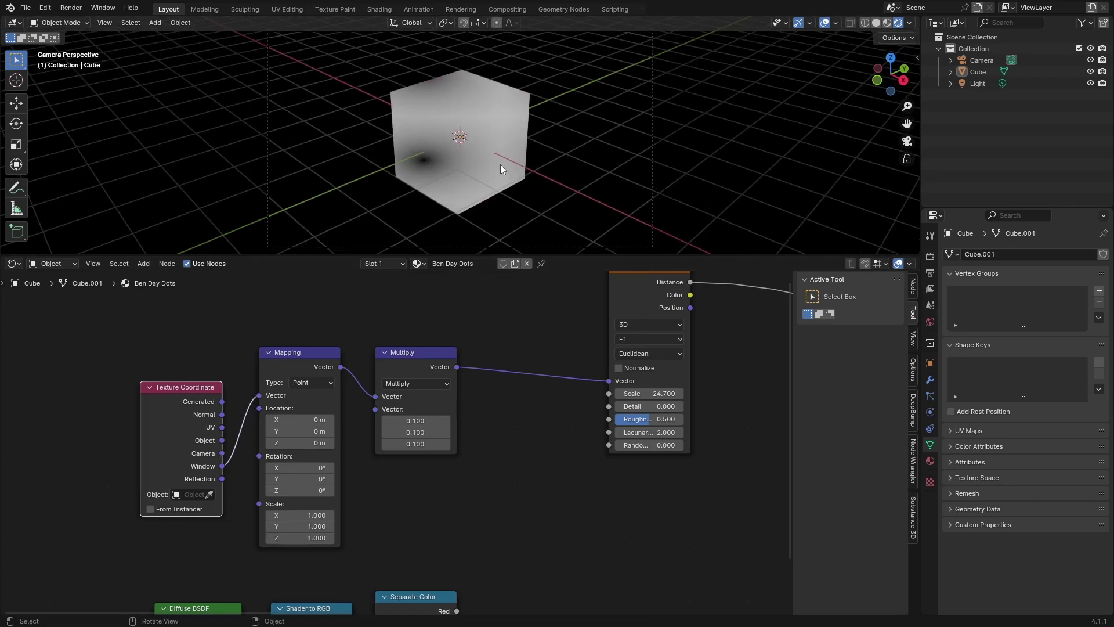
Increase the Voronoi Texture's Scale to 207.8.
middle_drag(463, 174, 384, 153)
scroll(384, 153, up, 6)
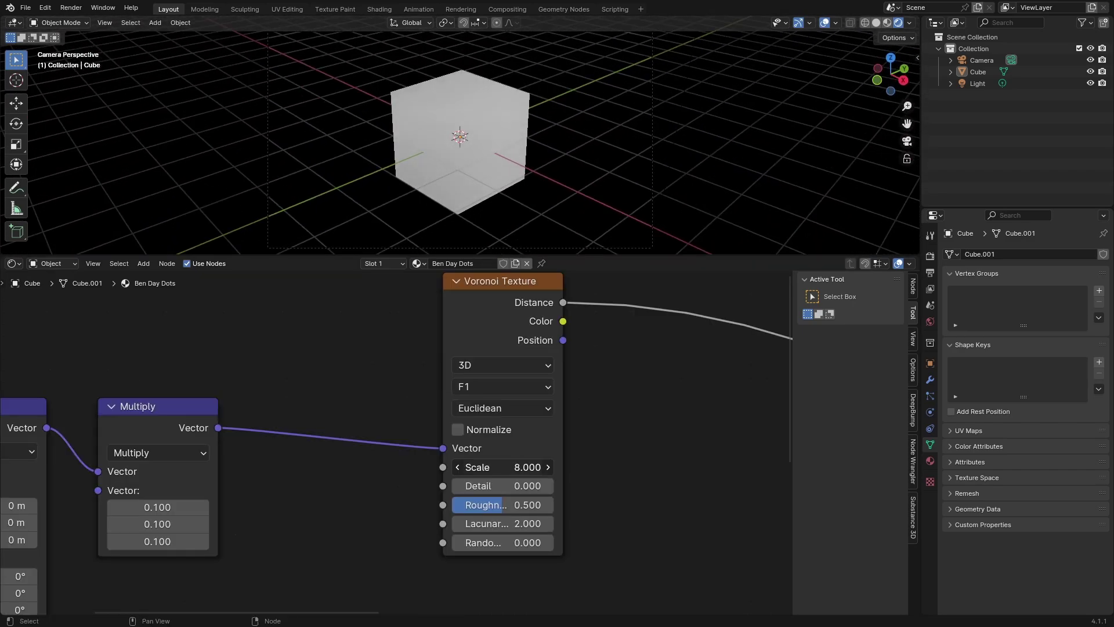
drag(503, 467, 698, 468)
Examine the shape and spacing of the dots on the cube at different zoom levels.
scroll(497, 142, up, 5)
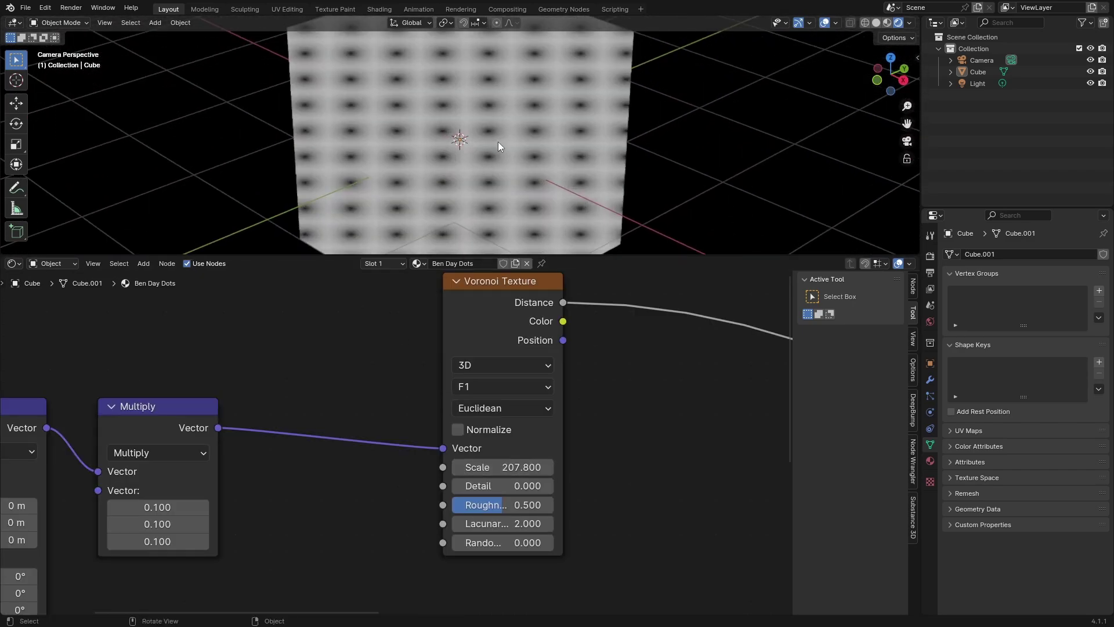
scroll(518, 137, up, 6)
scroll(405, 107, down, 3)
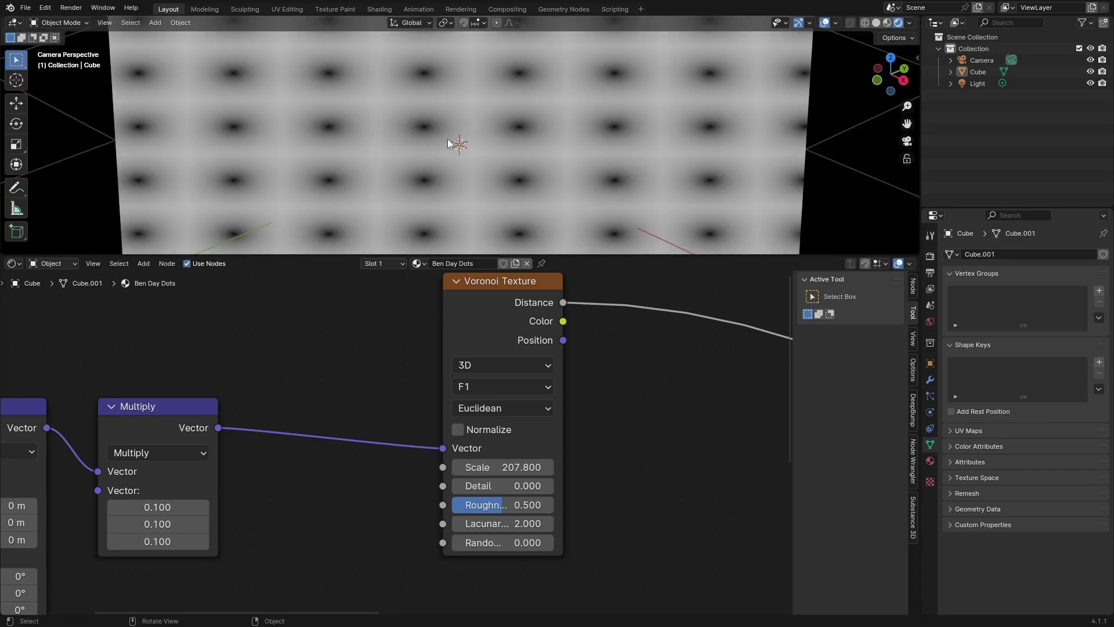
scroll(448, 138, down, 3)
scroll(484, 126, up, 1)
scroll(484, 126, down, 1)
middle_drag(346, 359, 434, 340)
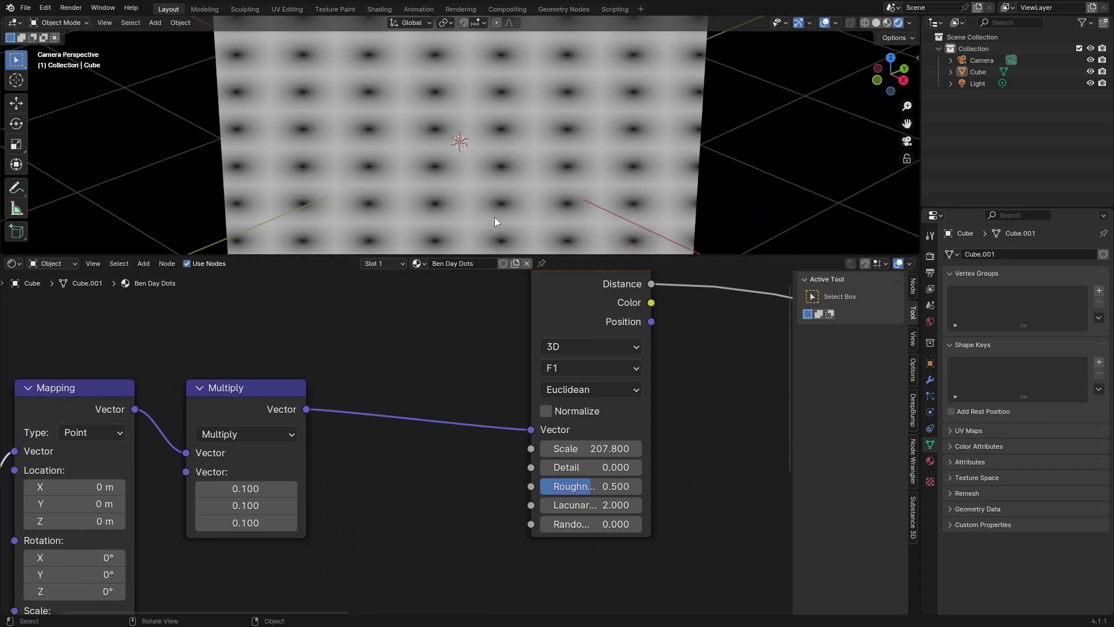
scroll(495, 217, down, 5)
scroll(434, 211, up, 5)
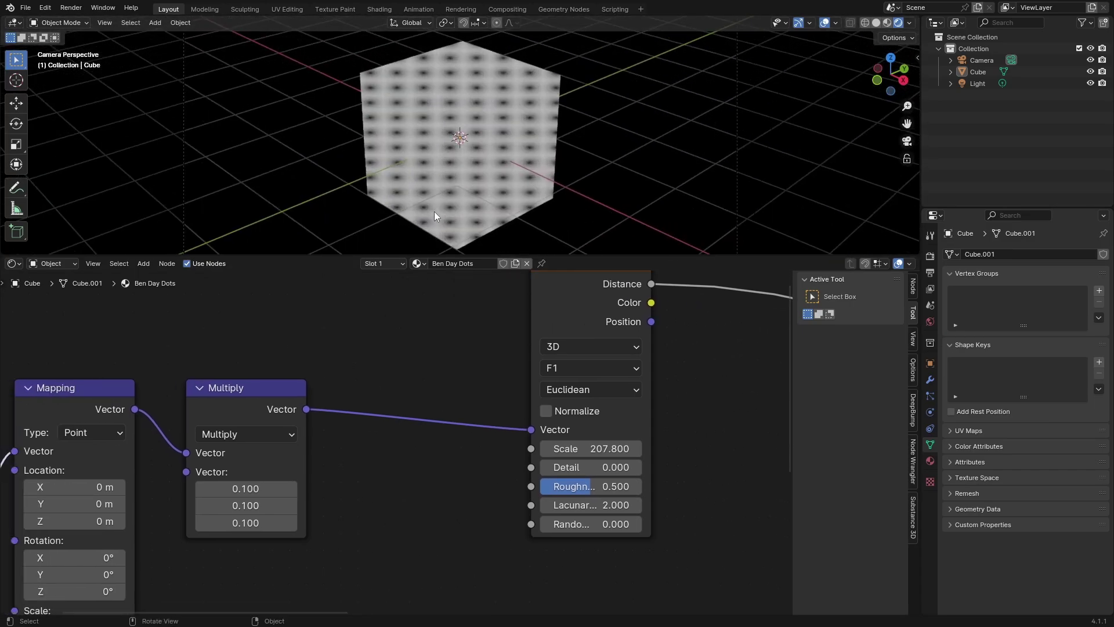
scroll(434, 211, down, 3)
scroll(418, 462, down, 4)
Move the Texture Coordinate node farther left of the Mapping node to make room between them.
middle_drag(335, 419, 546, 389)
scroll(545, 413, up, 5)
middle_drag(387, 501, 424, 463)
scroll(544, 413, up, 3)
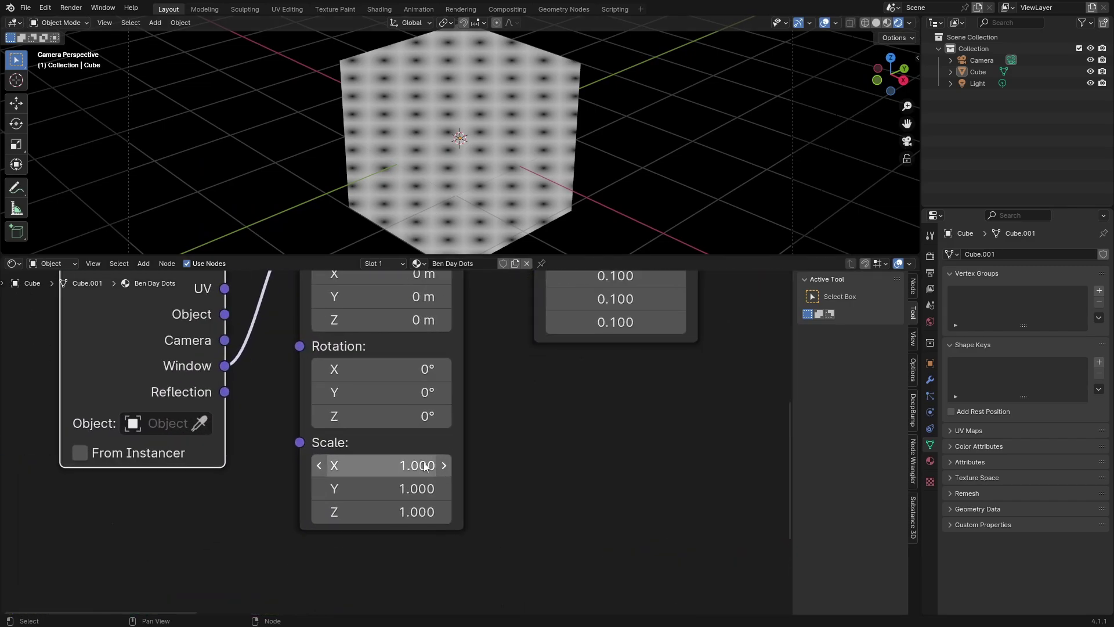
scroll(345, 472, down, 4)
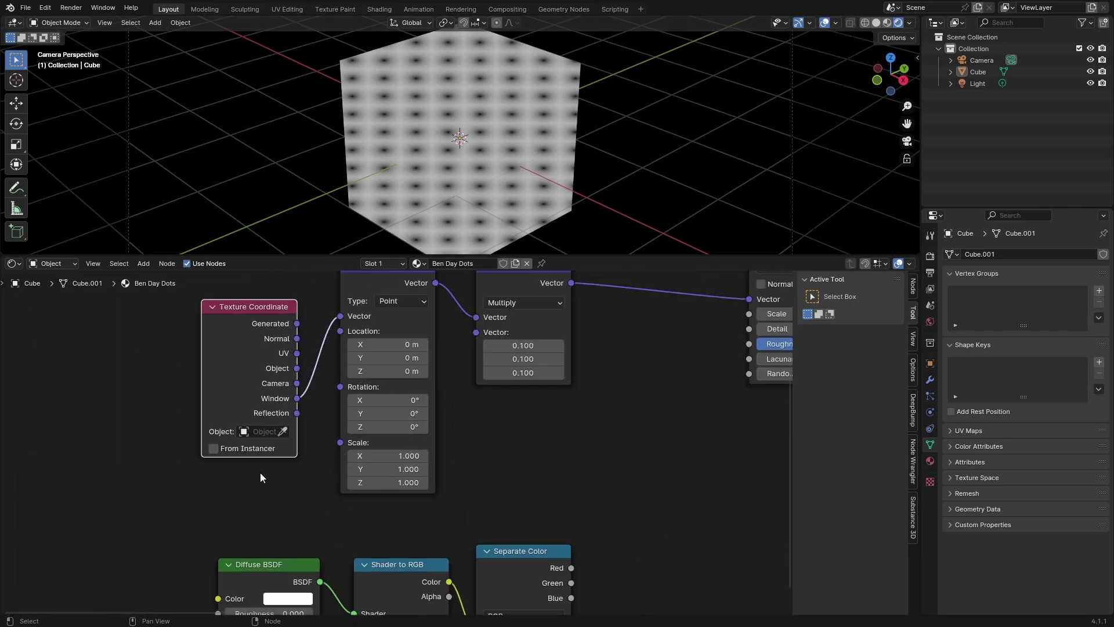
middle_drag(260, 474, 471, 526)
drag(430, 435, 187, 369)
Add a Combine XYZ node connected to the Mapping node's Scale input.
middle_drag(513, 485, 427, 431)
key(shift+a)
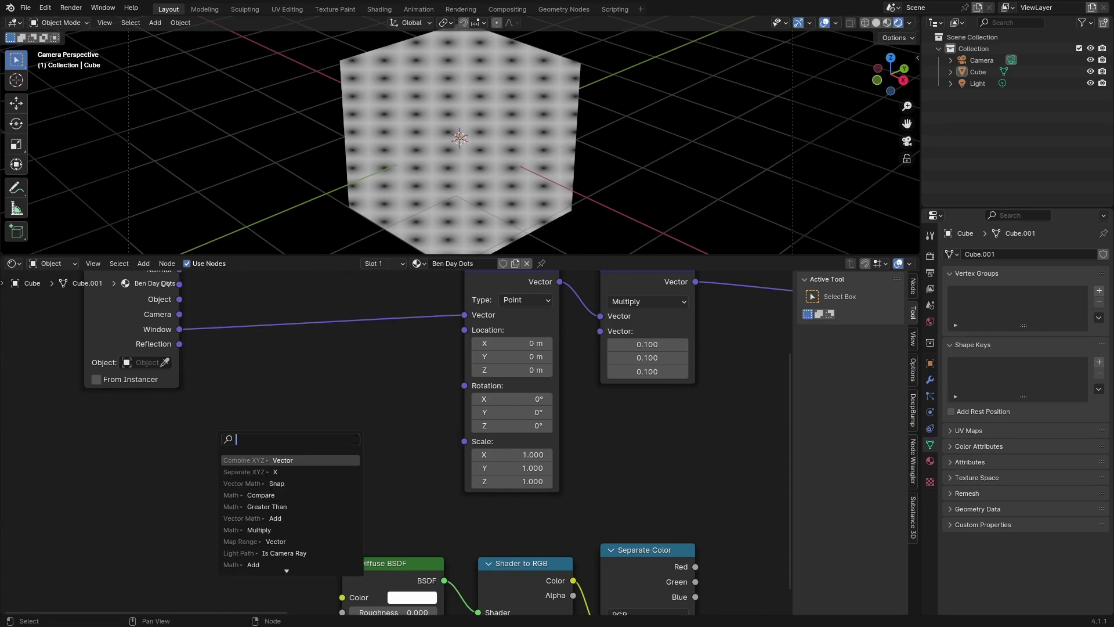
text(comb)
key(Return)
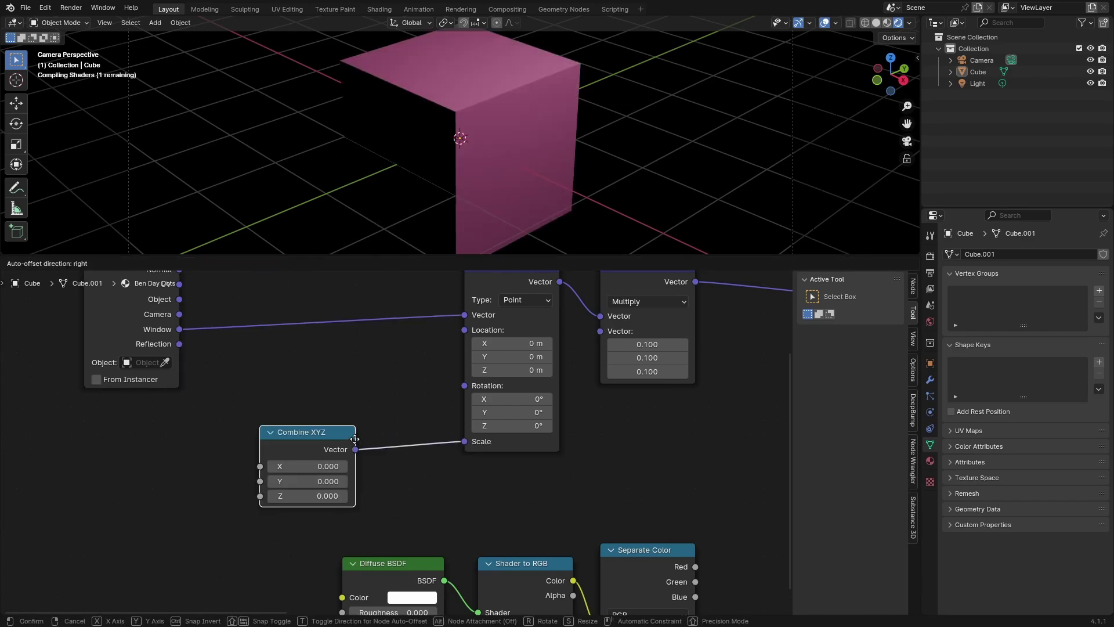
click(383, 437)
Set the Combine XYZ node's X to 16 and Y to 9, and check the dots up close.
click(383, 436)
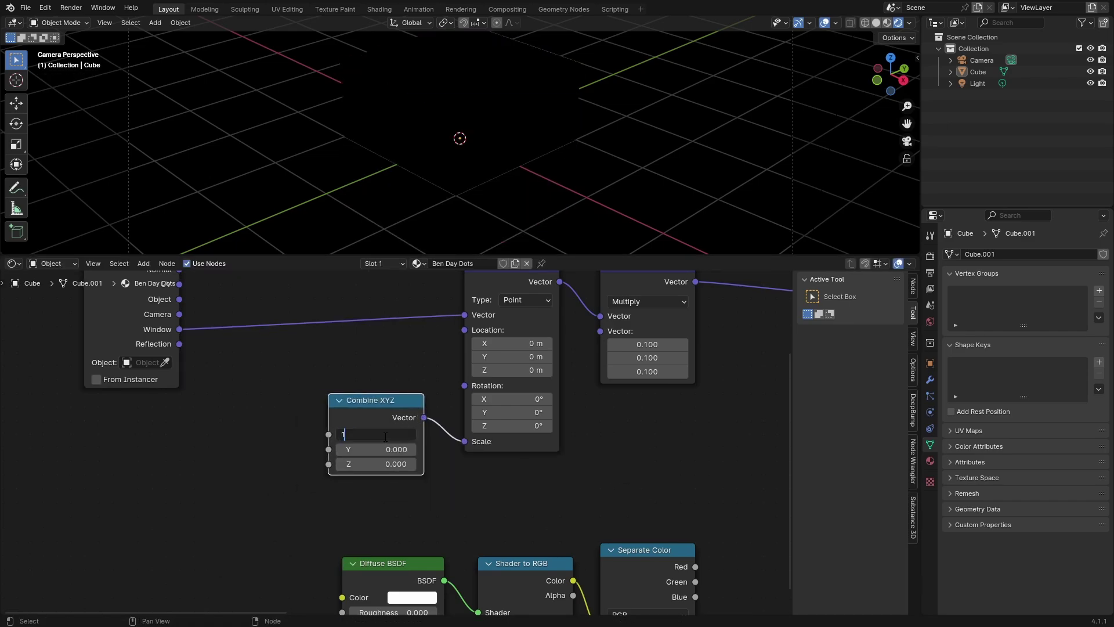
text(16)
key(Return)
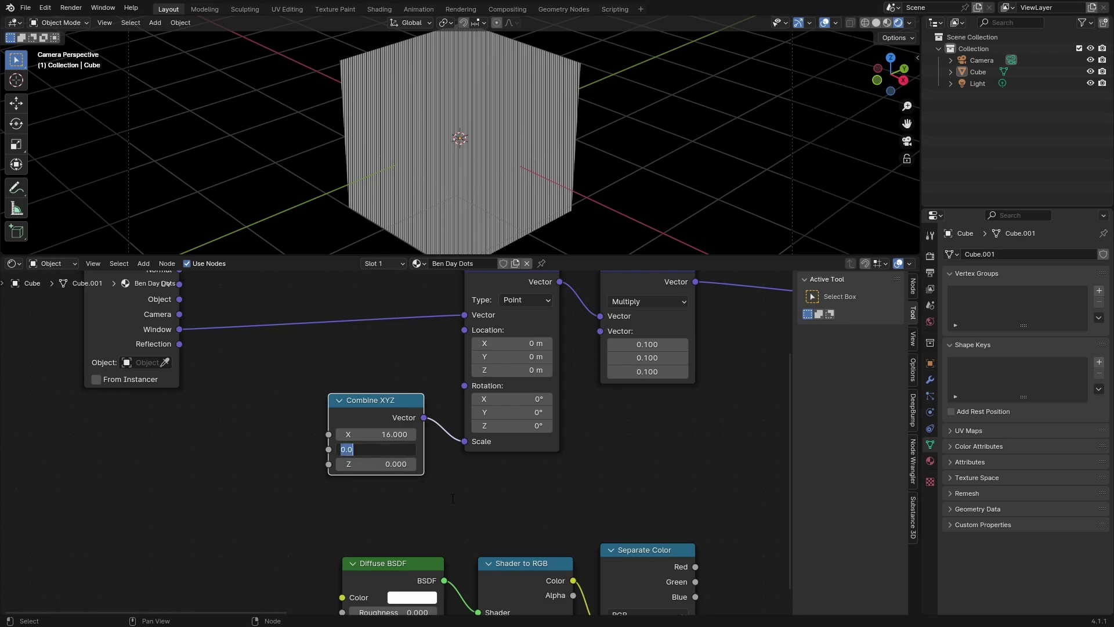
text(9)
key(Return)
scroll(529, 110, up, 14)
shift+middle_drag(507, 147, 506, 197)
scroll(506, 197, up, 7)
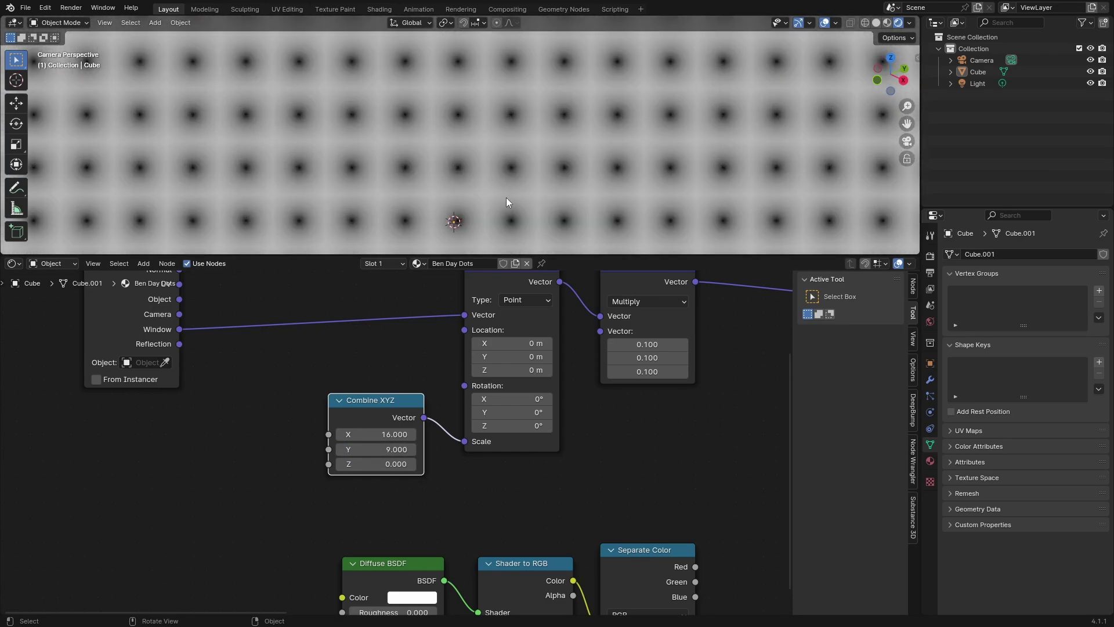
Insert a Math node after the Voronoi Texture's Distance output and set its operation to Less Than.
scroll(442, 388, down, 3)
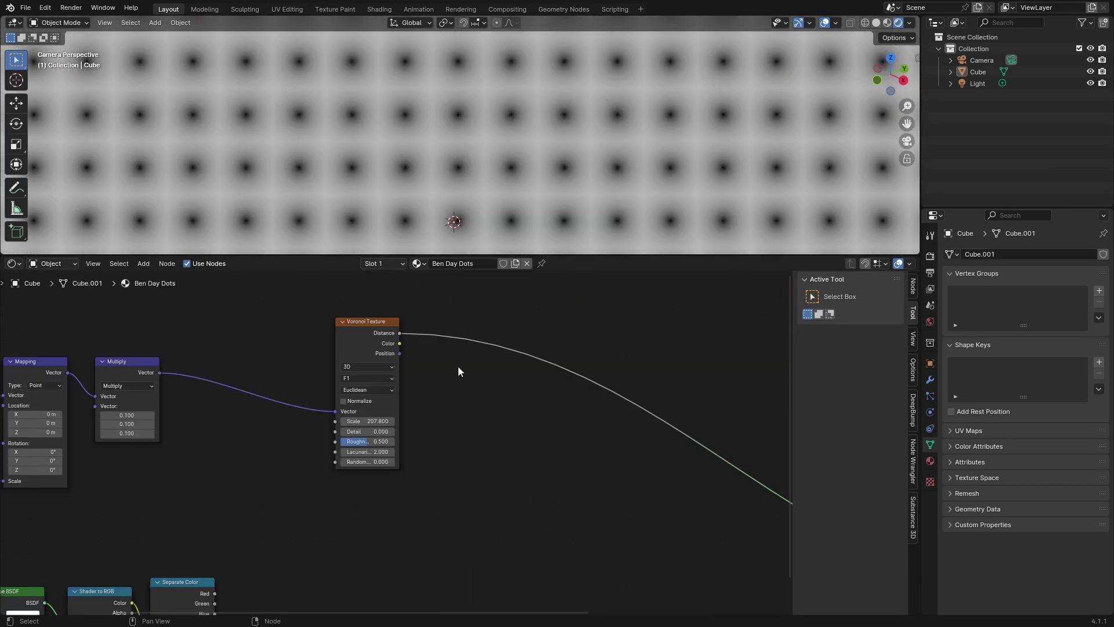
middle_drag(458, 364, 446, 359)
key(shift+a)
click(447, 359)
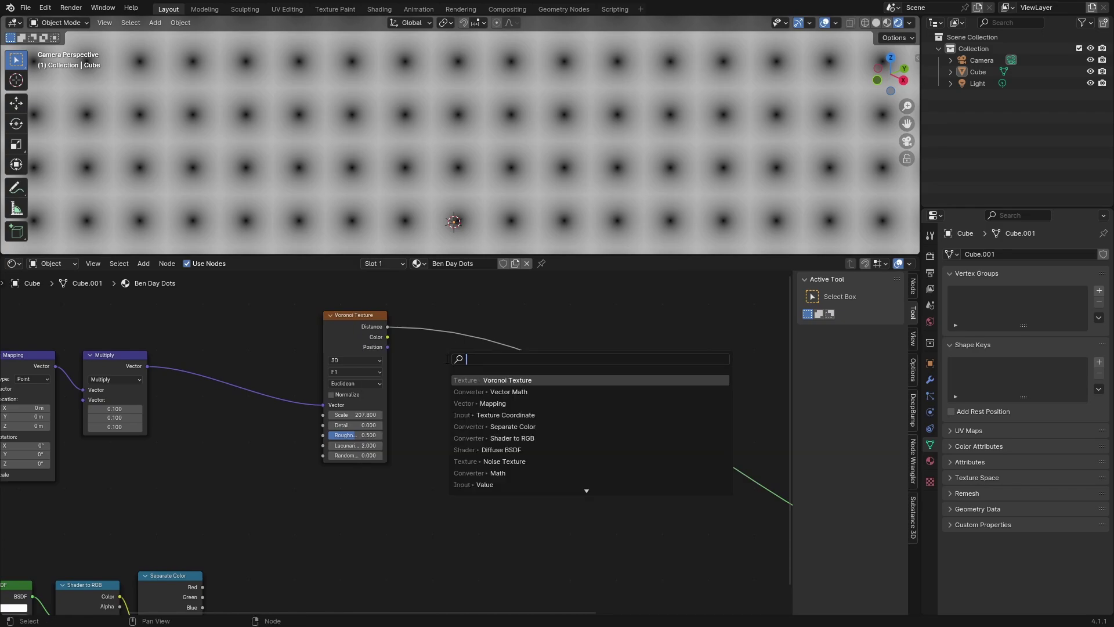
text(math)
click(499, 380)
click(465, 346)
click(467, 343)
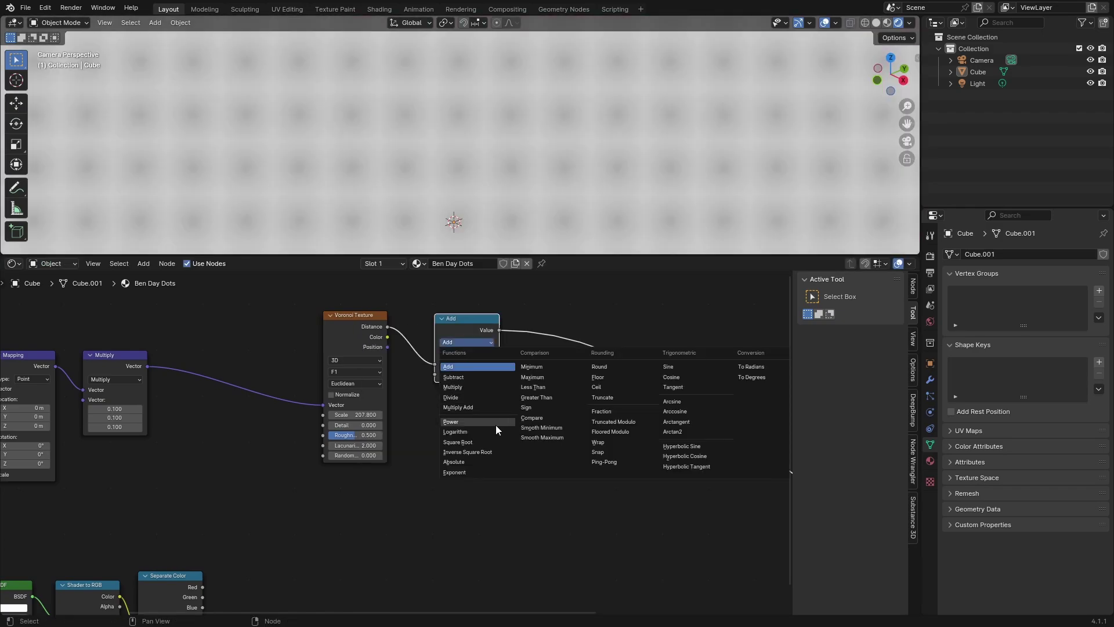
click(529, 392)
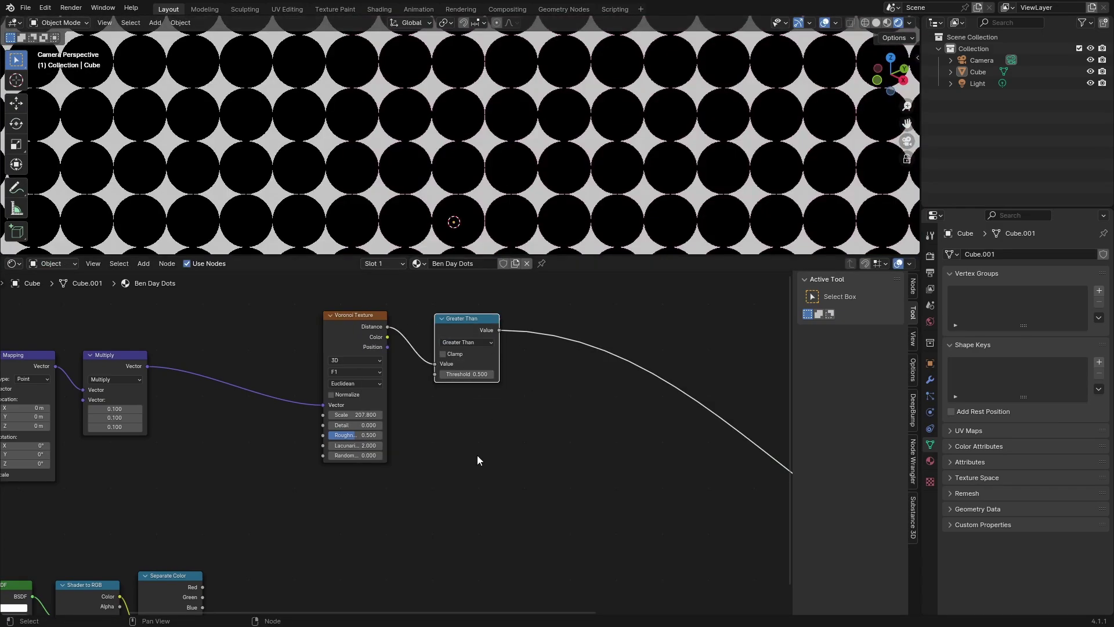
click(465, 346)
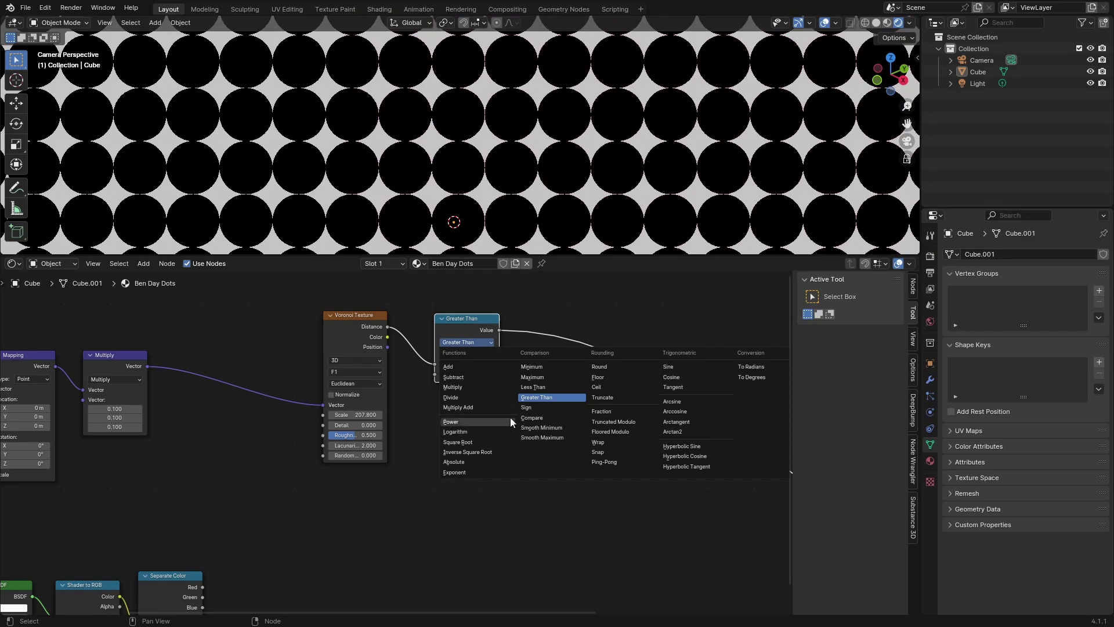
click(529, 386)
Set the Less Than node's Threshold to 0.390 to shrink the dots.
scroll(458, 114, up, 5)
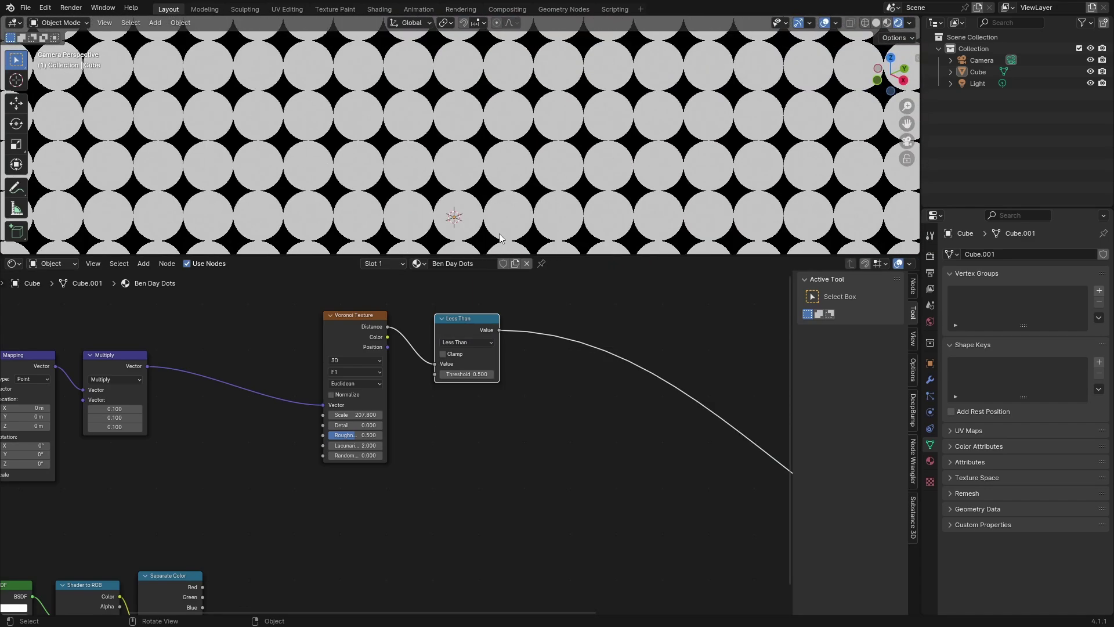
scroll(521, 366, up, 7)
middle_drag(524, 378, 447, 494)
scroll(462, 484, up, 4)
mouse_move(473, 446)
mouse_down()
mouse_move(444, 446)
mouse_move(483, 447)
mouse_move(406, 446)
mouse_move(473, 445)
mouse_move(457, 446)
mouse_up()
click(471, 446)
click(574, 461)
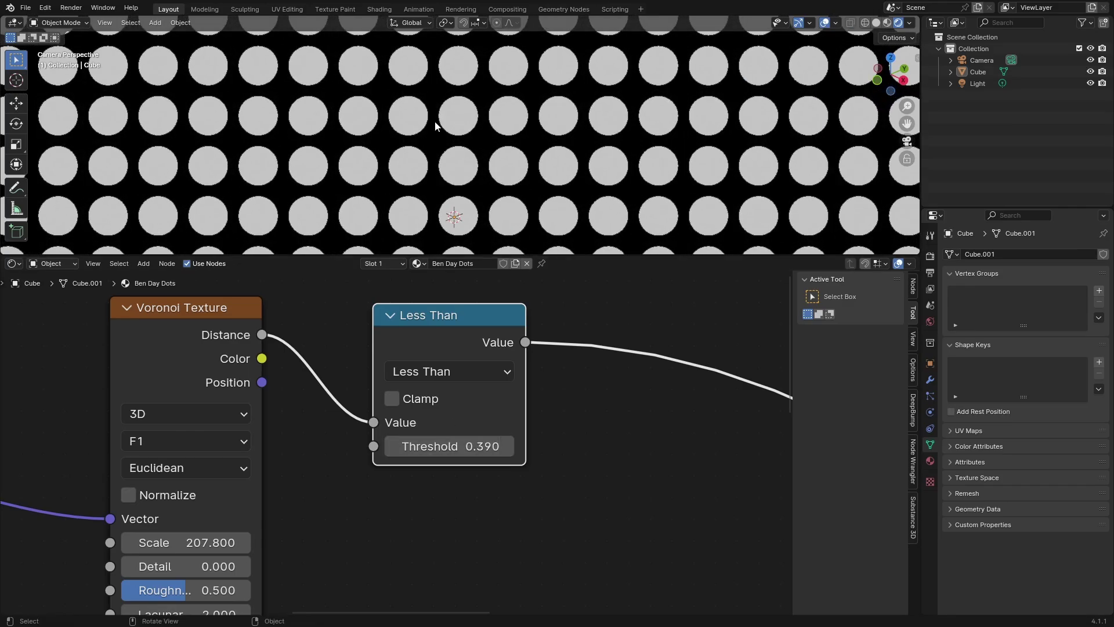
Try driving the Less Than node's Threshold with Separate Color's Red output and inspect the dots on the cube.
scroll(436, 126, down, 8)
scroll(494, 298, down, 4)
drag(249, 534, 363, 465)
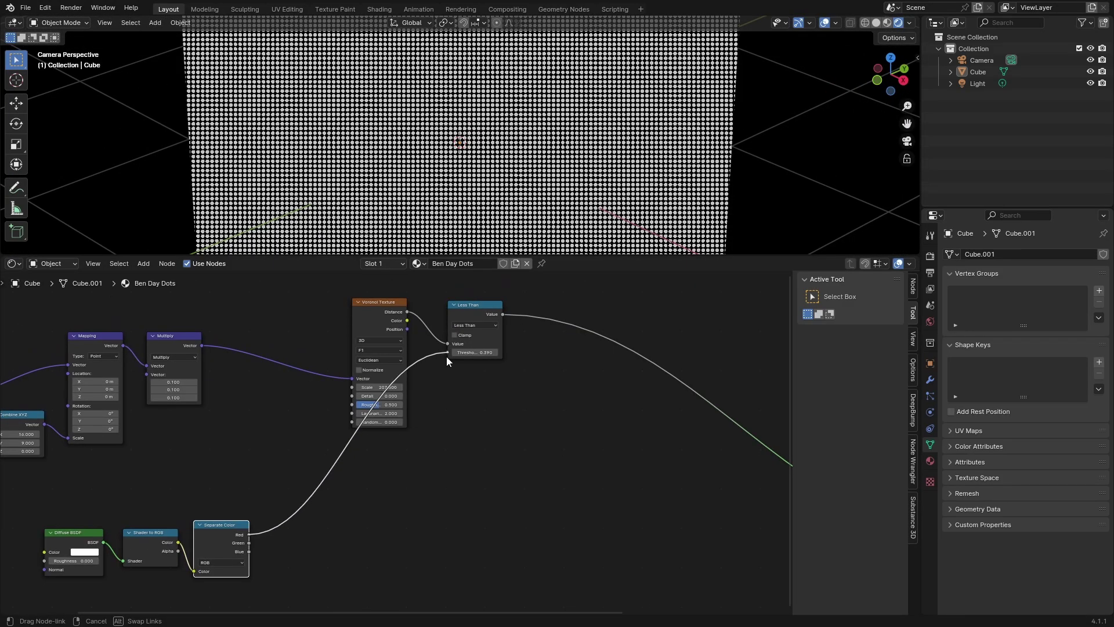
drag(446, 356, 448, 352)
scroll(499, 95, up, 8)
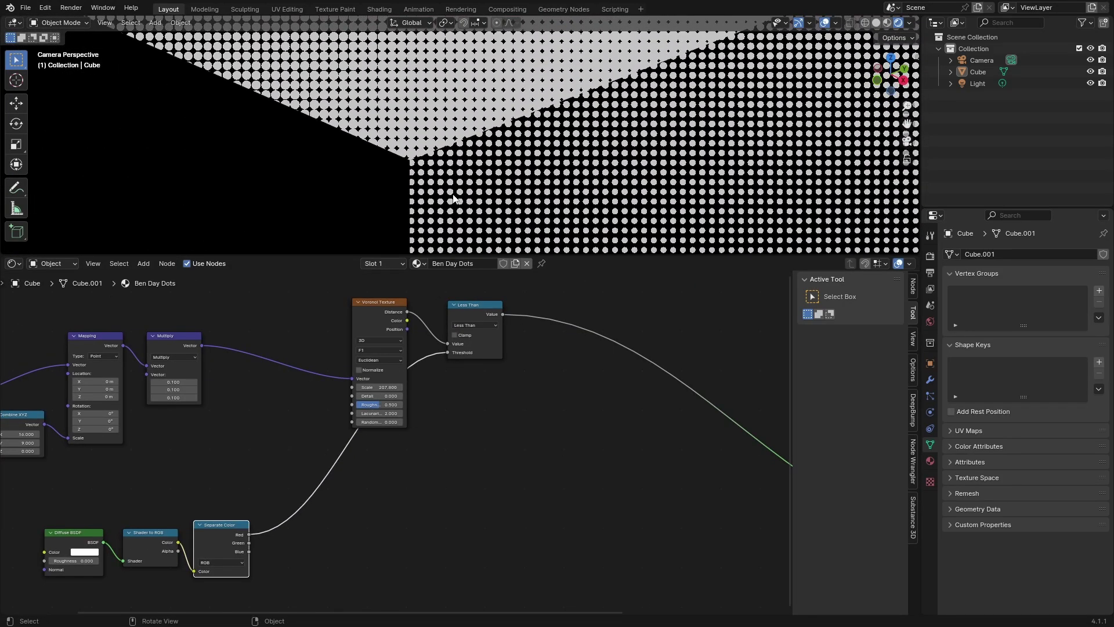
scroll(454, 199, up, 6)
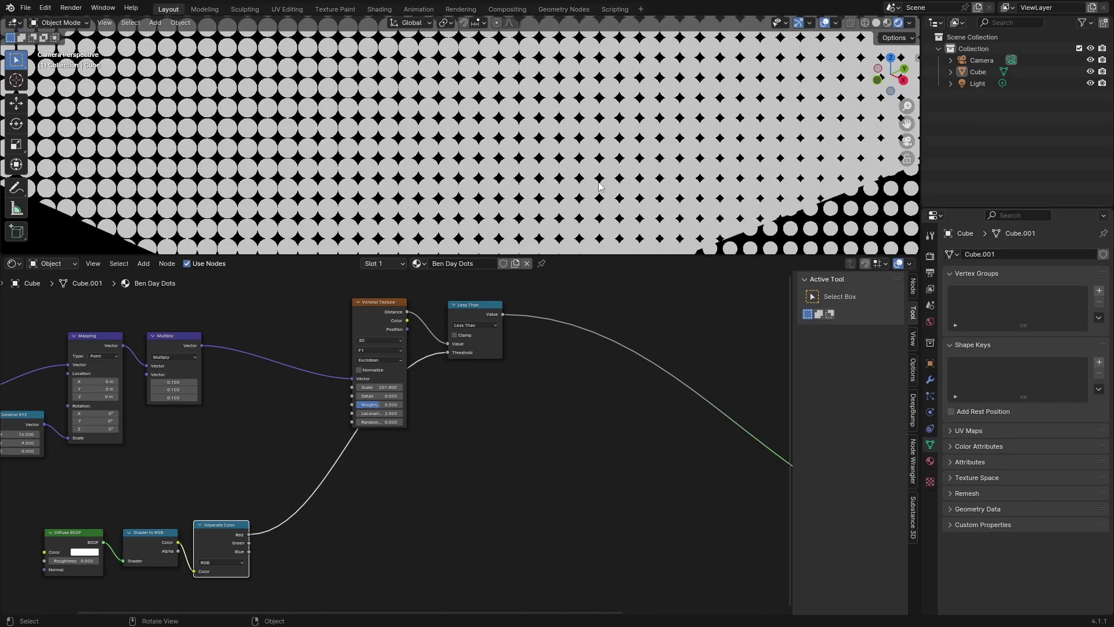
scroll(634, 168, down, 10)
scroll(634, 125, up, 3)
scroll(633, 116, down, 5)
shift+middle_drag(406, 93, 537, 192)
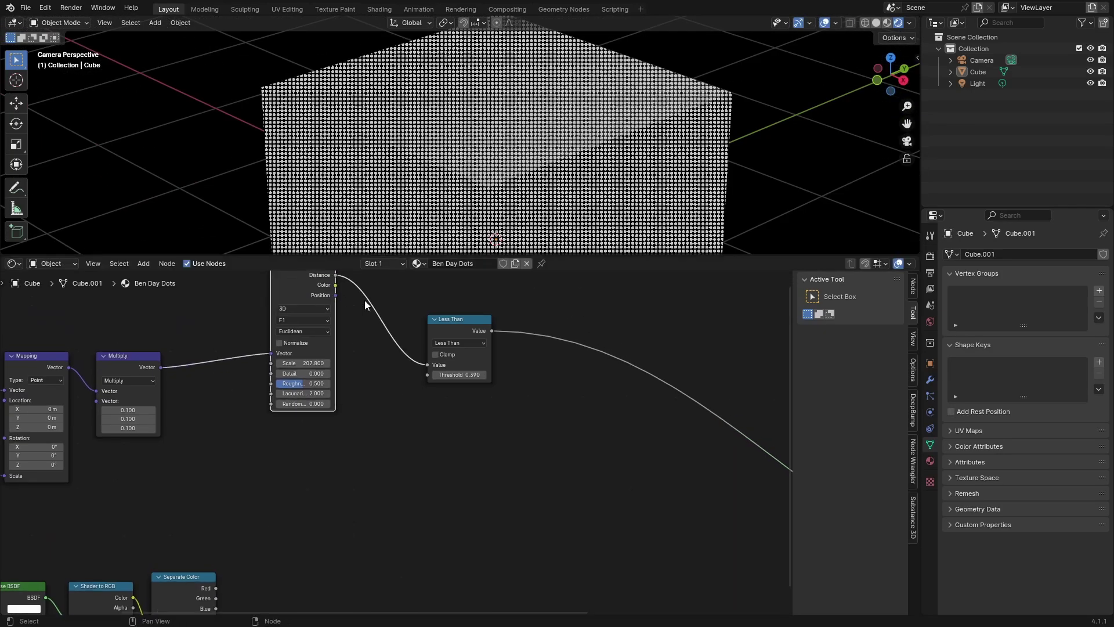
Move the Less Than node close beside the Voronoi Texture and check the dots at different zoom levels.
drag(446, 318, 381, 310)
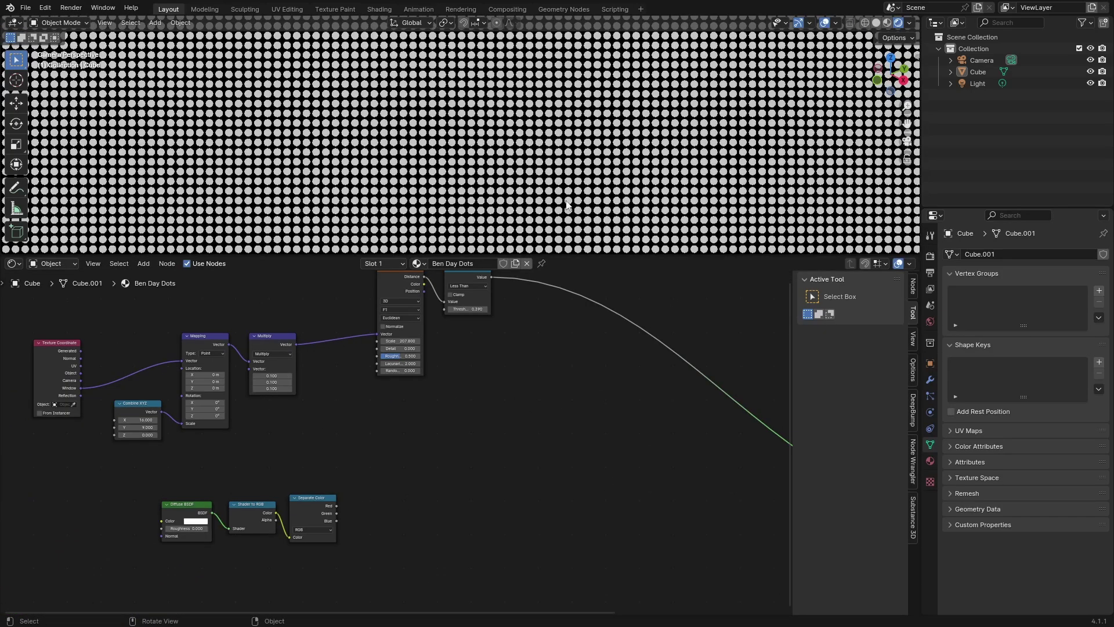
scroll(485, 168, down, 5)
scroll(485, 167, up, 5)
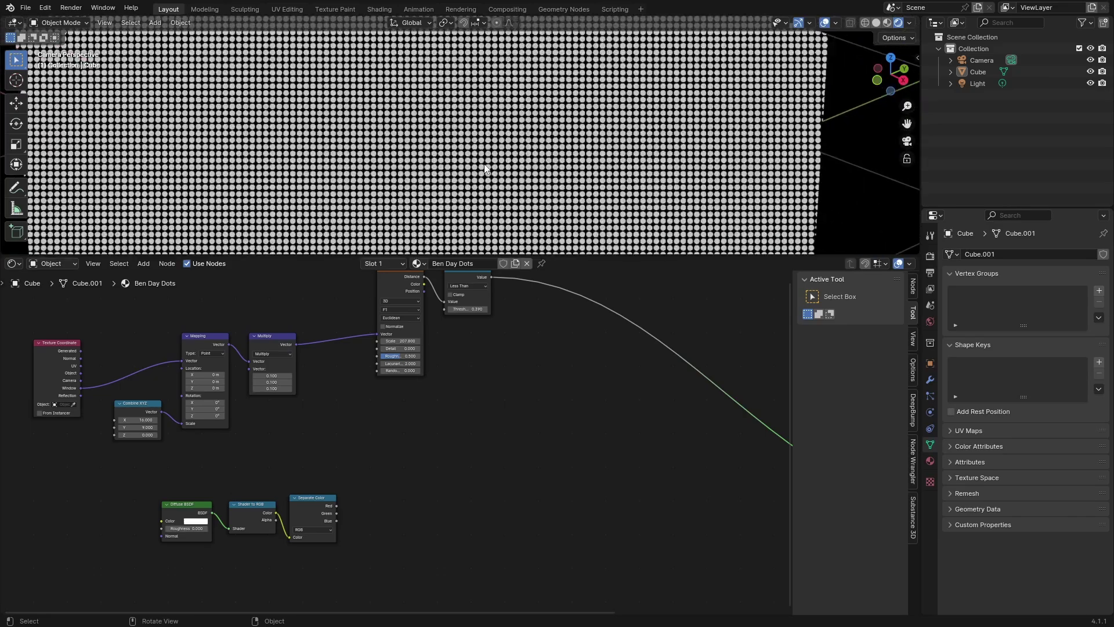
scroll(485, 169, down, 5)
scroll(485, 168, up, 5)
scroll(485, 168, down, 3)
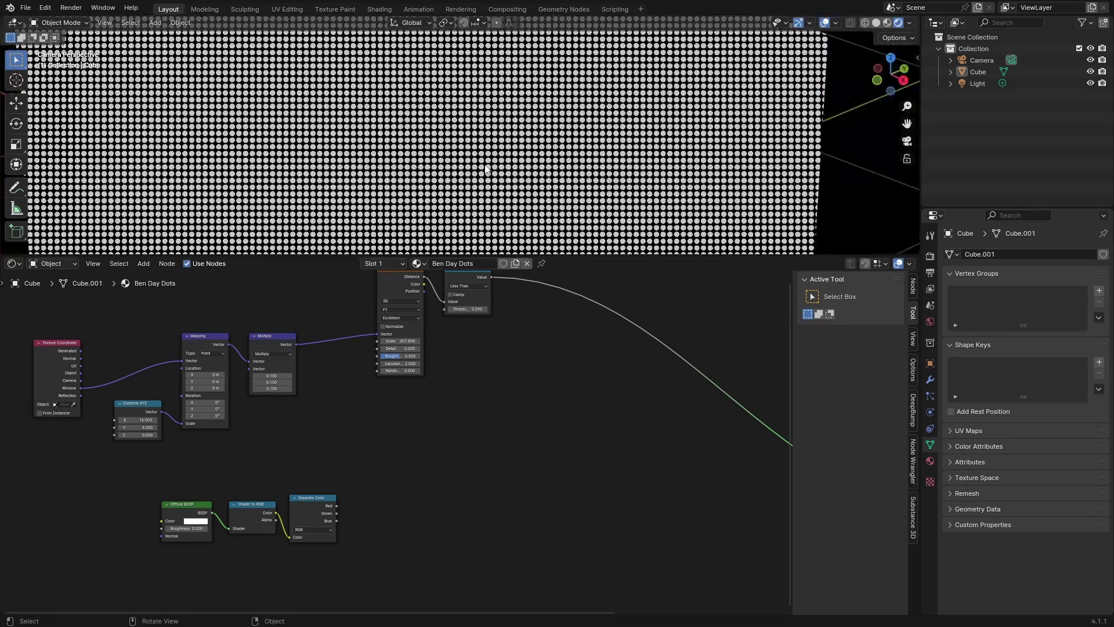
scroll(293, 573, up, 2)
scroll(292, 573, down, 1)
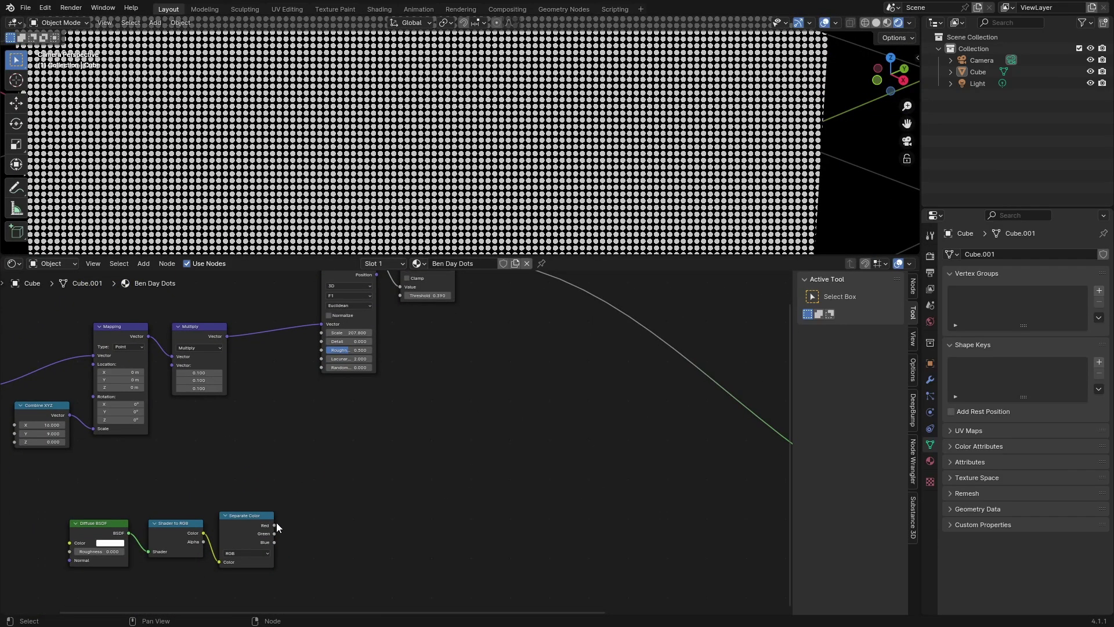
Connect Separate Color's Red output to the Less Than node's Threshold and check the dot sizes on the cube's top face.
drag(276, 524, 400, 347)
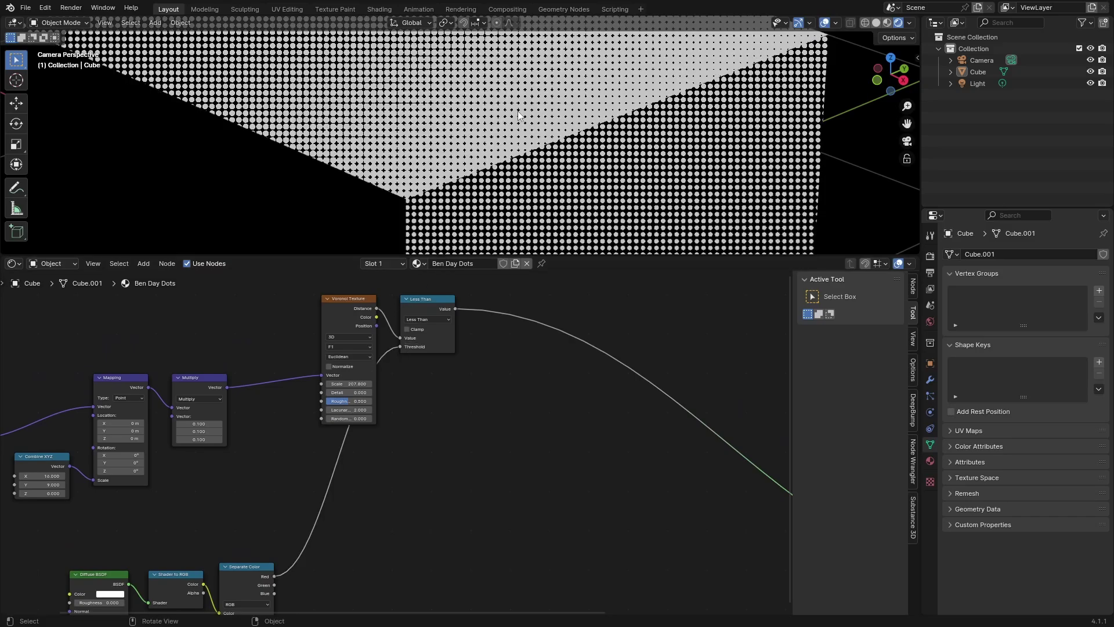
scroll(502, 206, up, 3)
scroll(495, 192, up, 2)
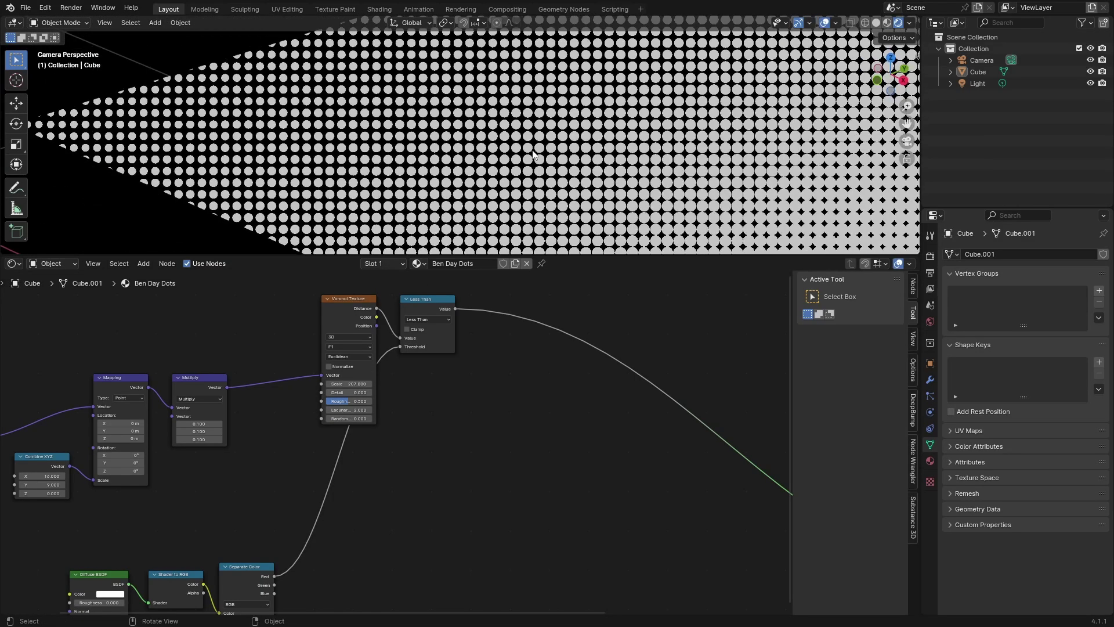
scroll(531, 154, up, 2)
scroll(517, 201, down, 4)
scroll(515, 202, down, 1)
Insert a Math node set to Multiply between Separate Color's Red output and the Less Than node's Threshold.
key(shift+a)
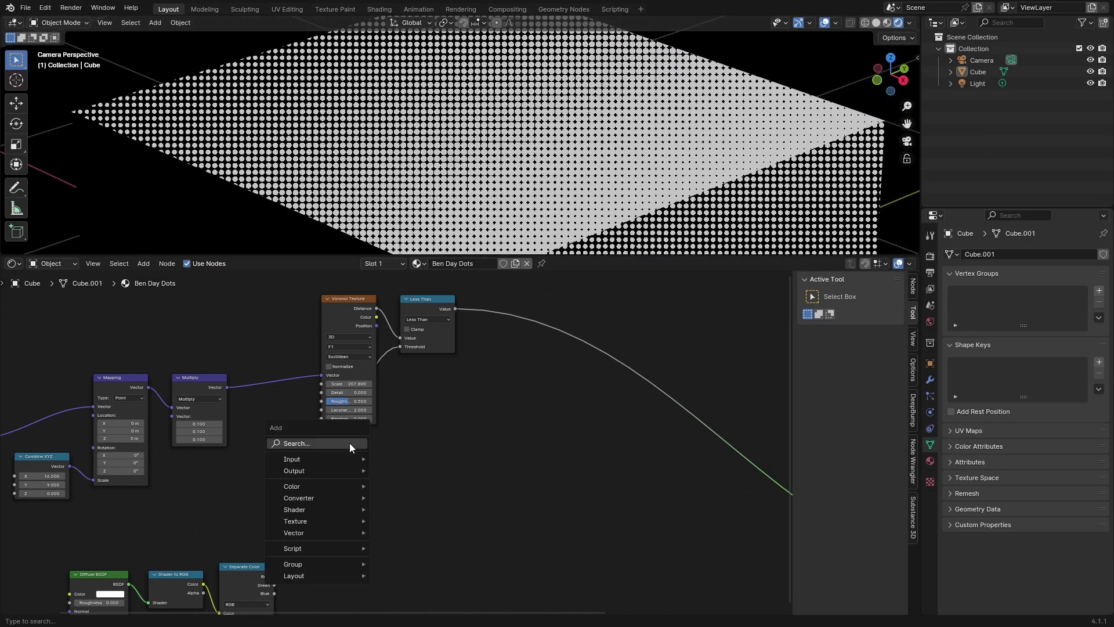
text(math)
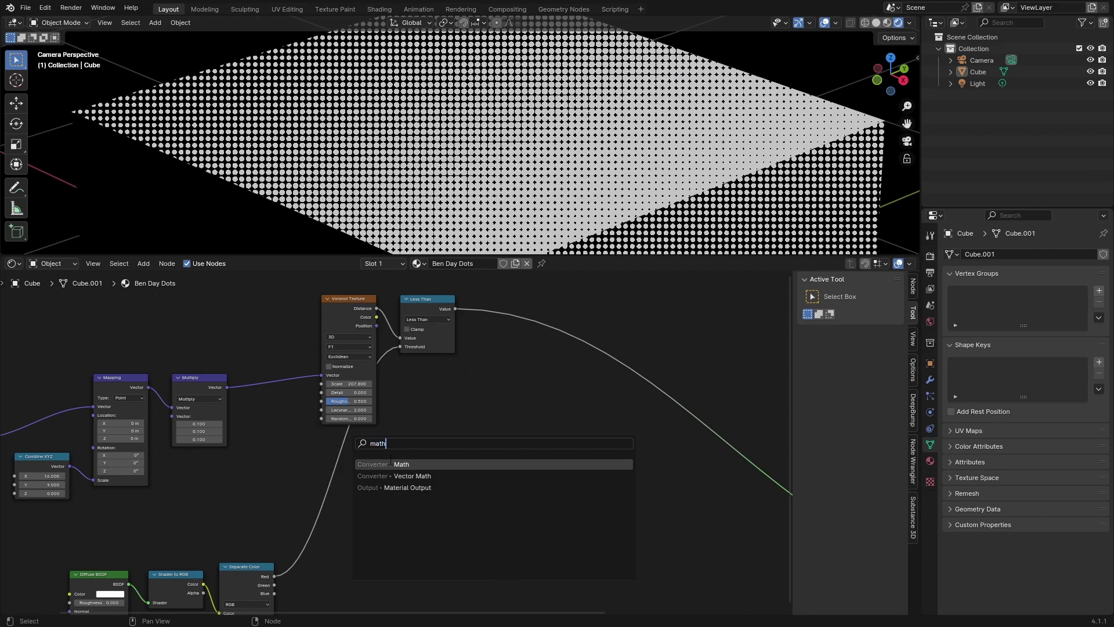
key(Return)
click(346, 465)
click(346, 465)
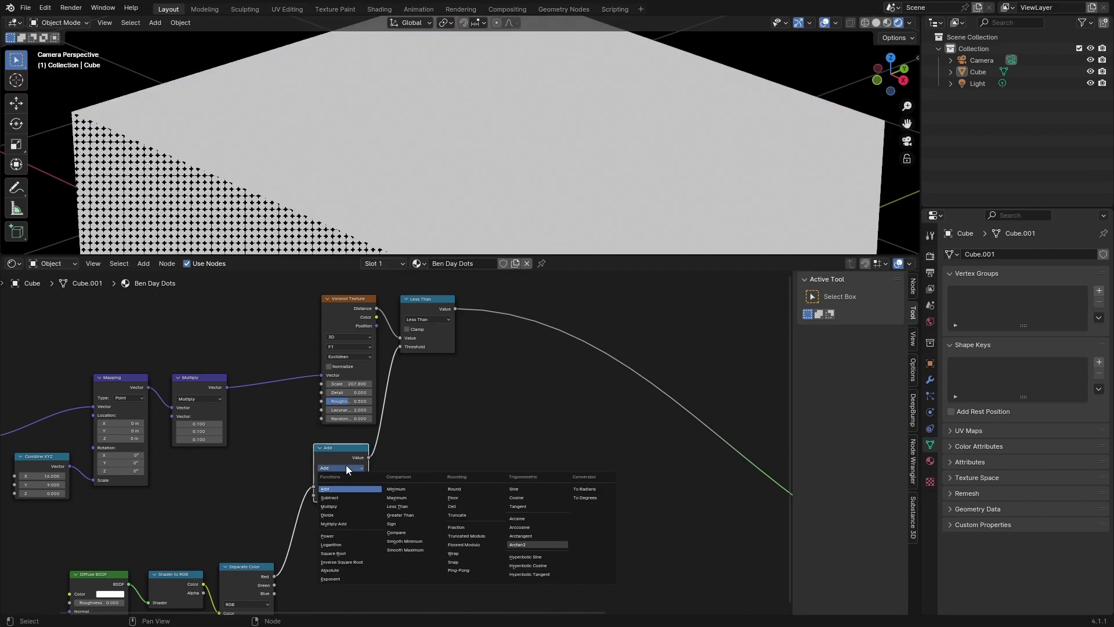
click(334, 505)
Set the Math Multiply node's value to 0.333 and check the dots at different zoom levels.
key(KP_Decimal)
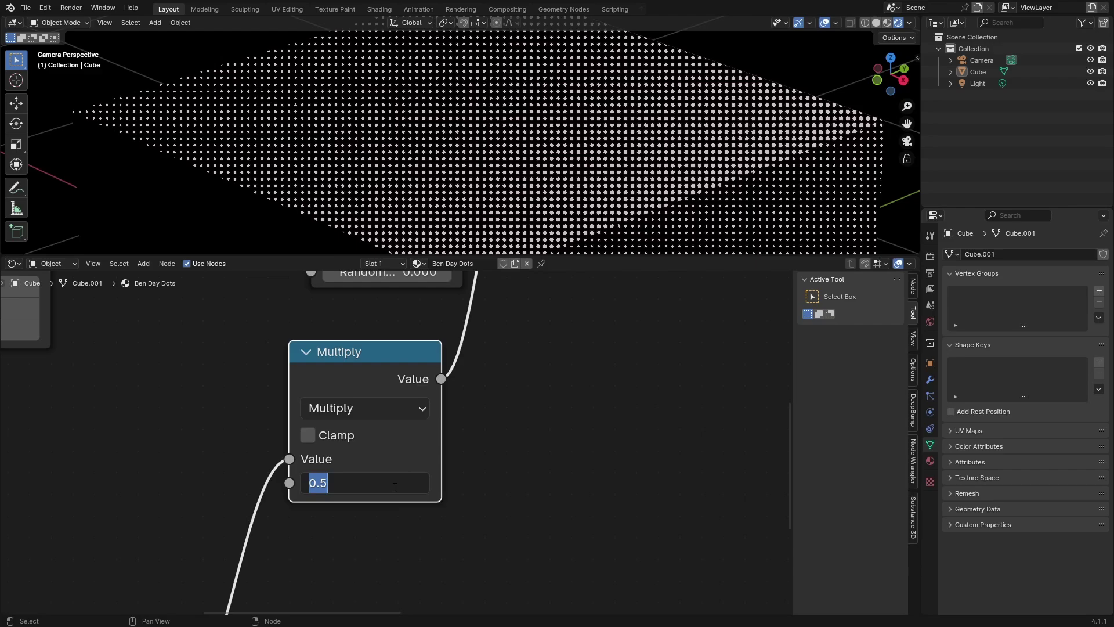
key(Return)
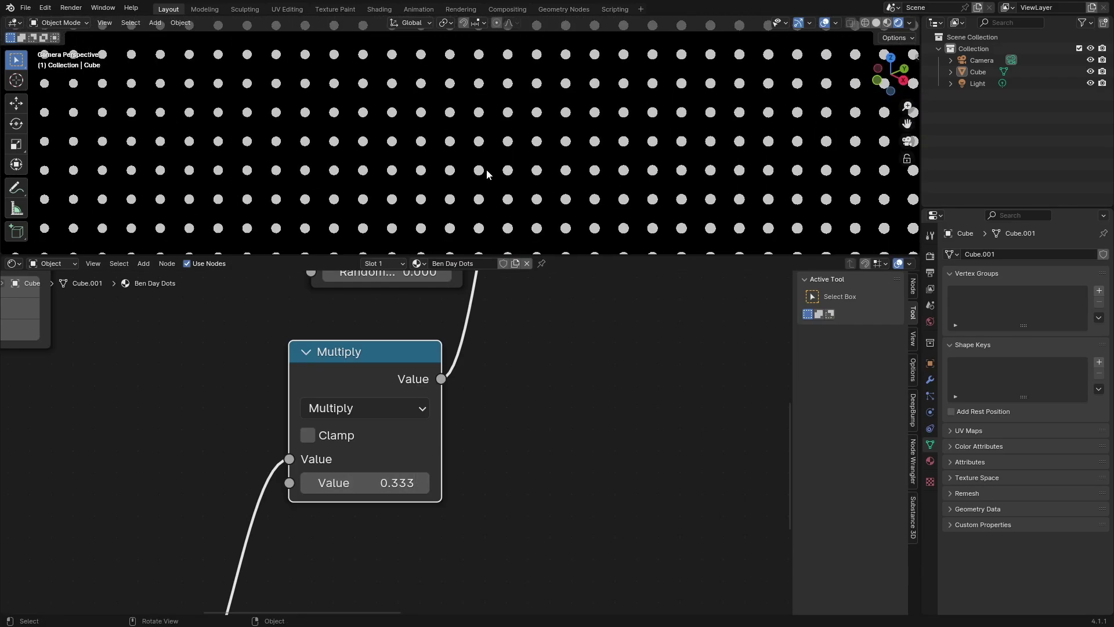
scroll(486, 169, down, 4)
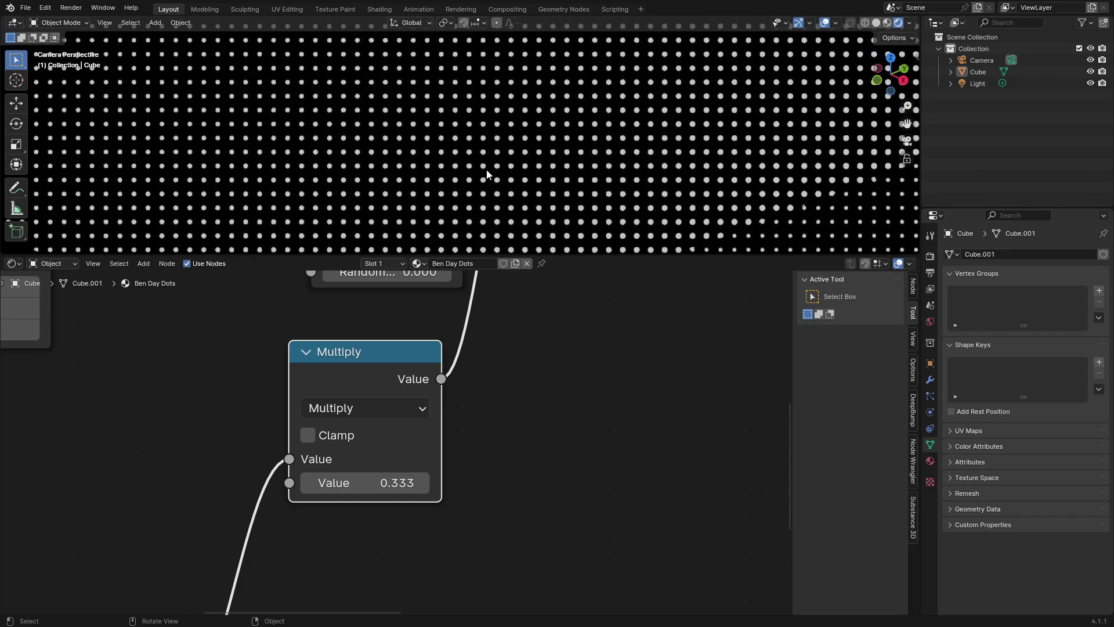
scroll(486, 169, up, 4)
scroll(487, 169, down, 5)
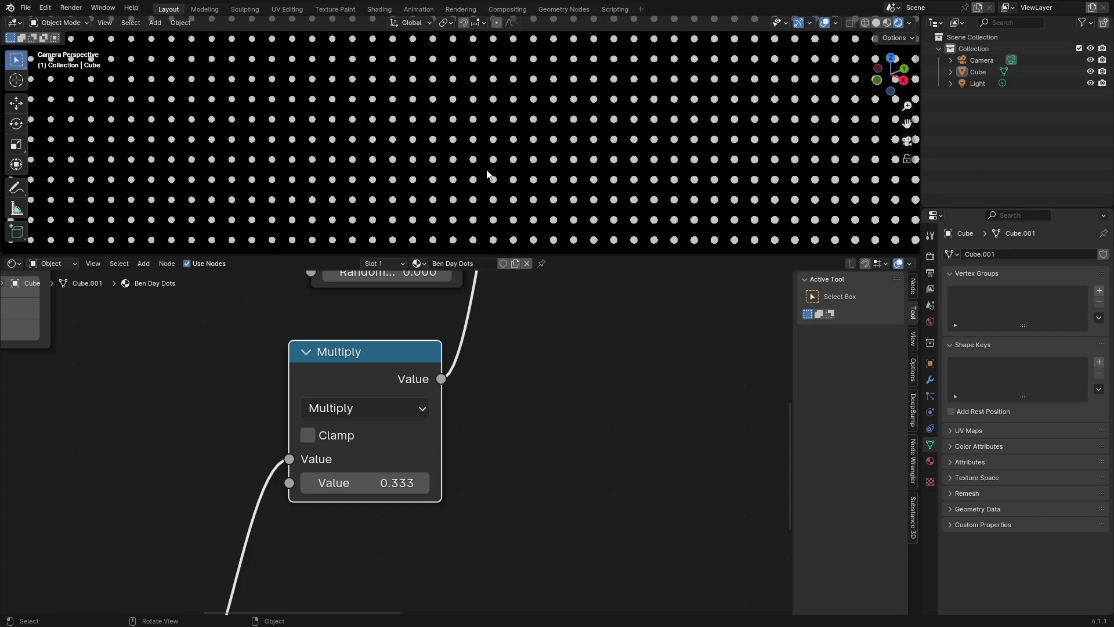
scroll(531, 395, down, 2)
Place the Math Multiply node directly below the Voronoi Texture and reposition it together with the Voronoi Texture and Less Than nodes.
middle_drag(530, 395, 388, 482)
drag(260, 472, 276, 444)
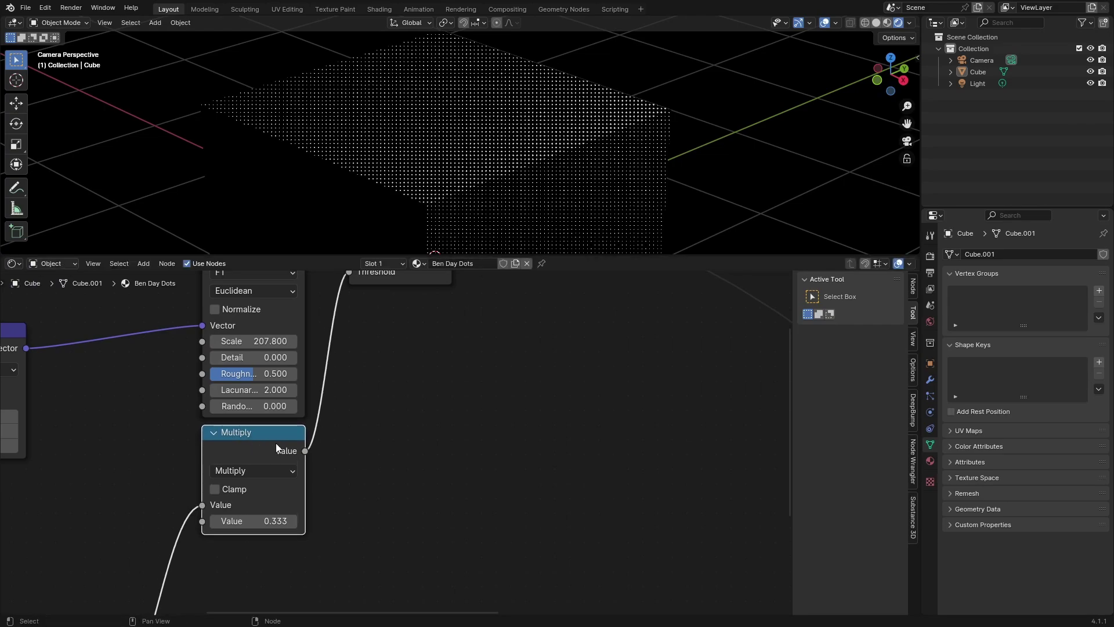
scroll(351, 447, down, 6)
middle_drag(401, 477, 456, 483)
drag(497, 502, 290, 271)
middle_drag(481, 428, 520, 475)
key(g)
click(506, 457)
click(508, 458)
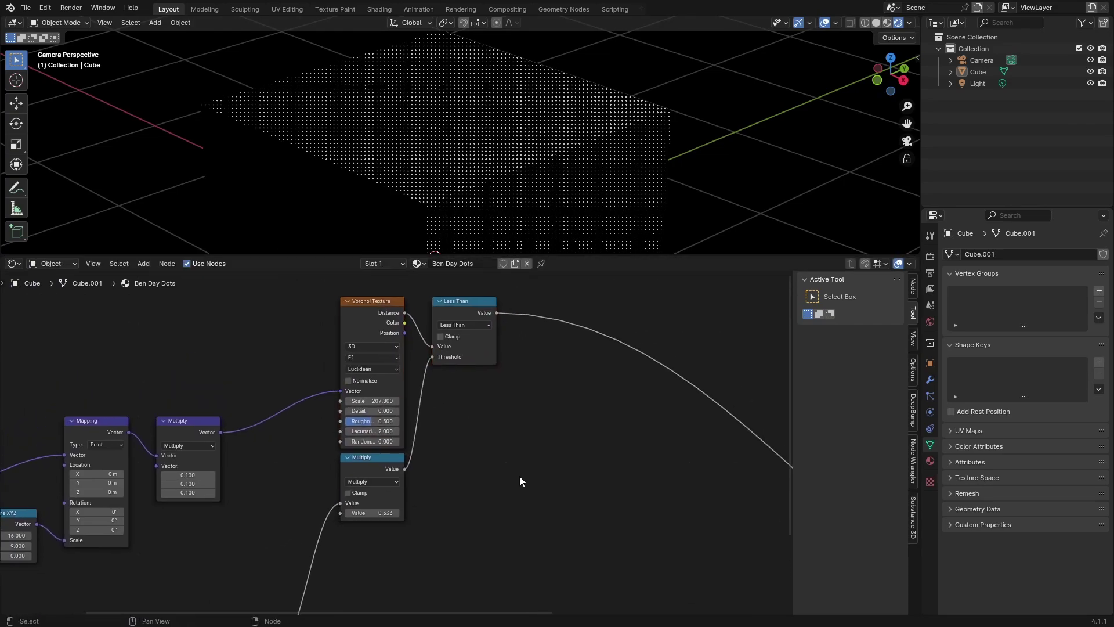
Move the Diffuse BSDF, Shader to RGB and Separate Color nodes farther left together.
drag(463, 529, 297, 471)
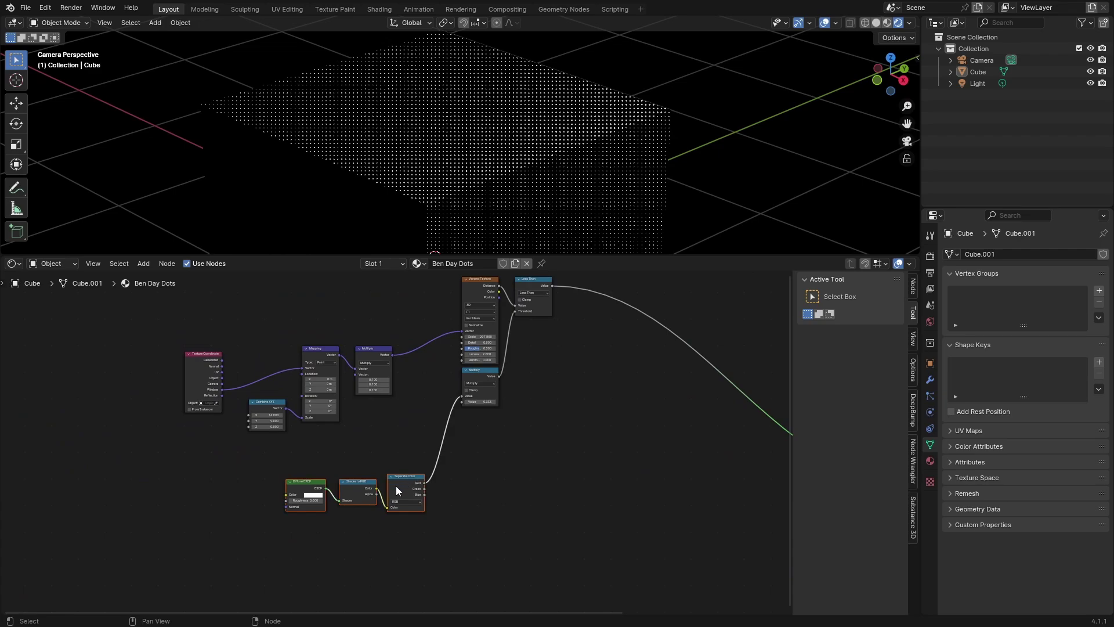
drag(396, 485, 290, 486)
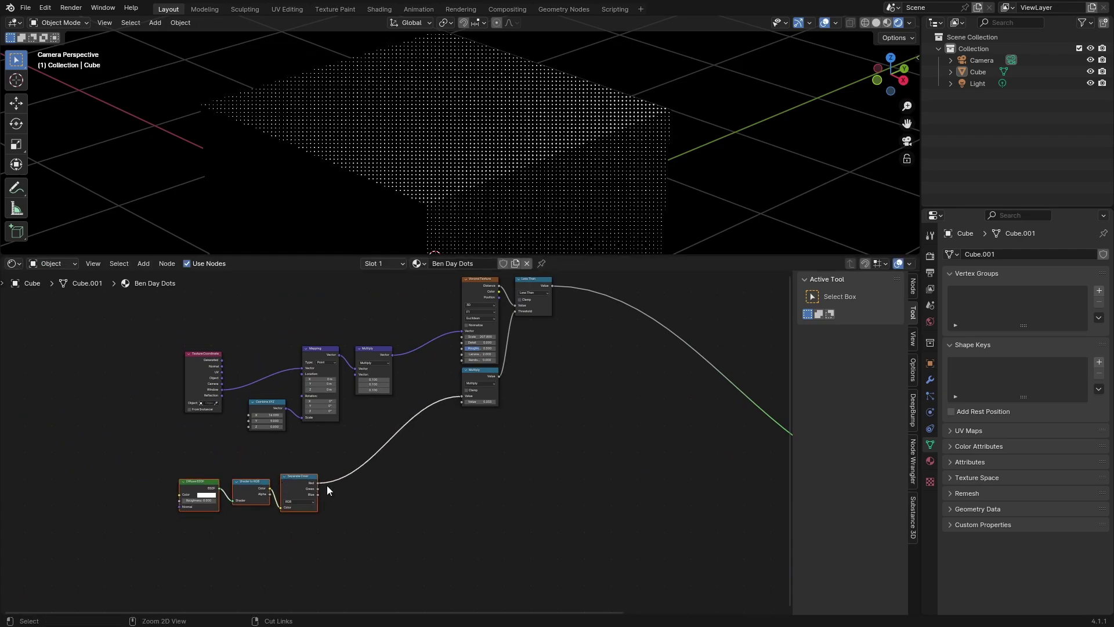
click(511, 450)
Duplicate the Voronoi Texture, Less Than and Math Multiply group twice, stacking both copies vertically below the original.
middle_drag(575, 426, 548, 450)
drag(548, 451, 415, 308)
key(shift+d)
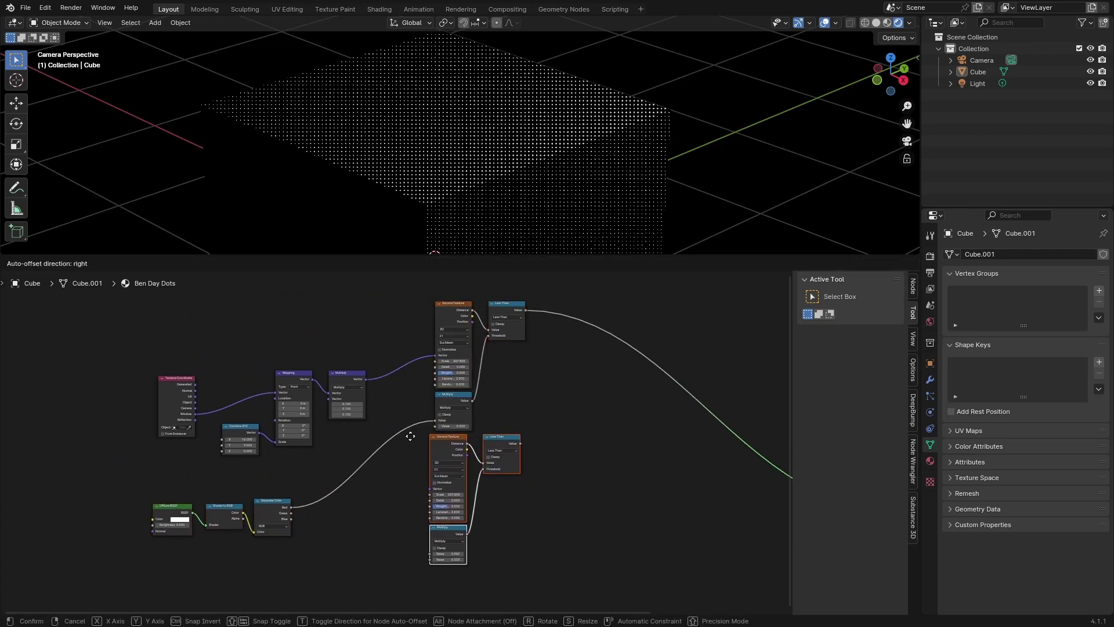
key(y)
click(410, 436)
middle_drag(510, 465, 510, 359)
Connect Separate Color's Green output to the middle group's Multiply node and the Blue output to the lowest group's Multiply node.
click(291, 407)
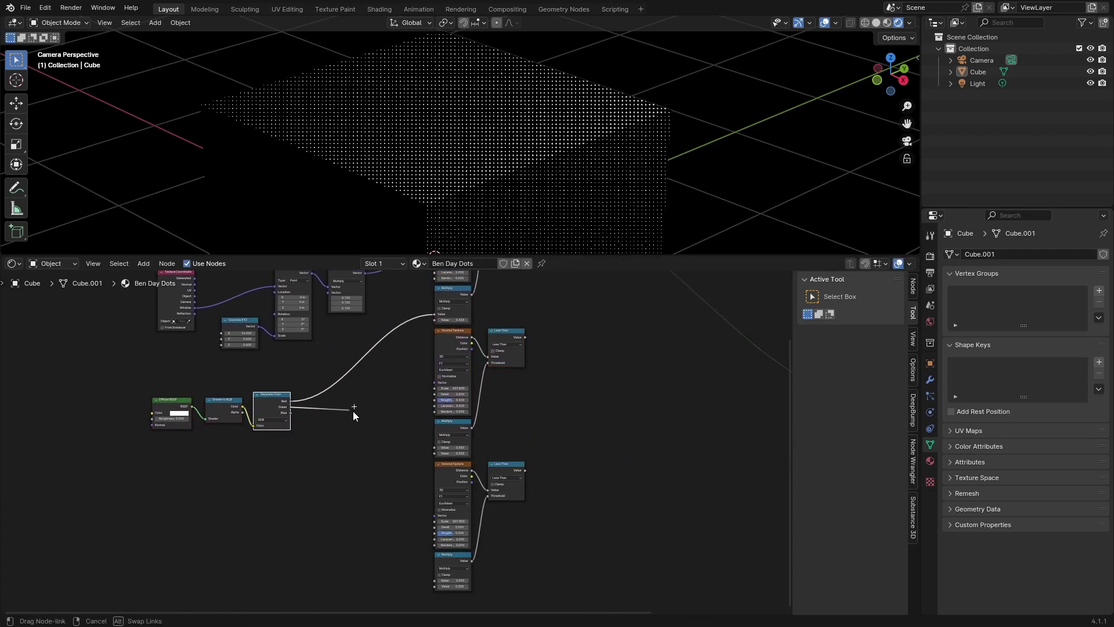
drag(436, 448, 437, 448)
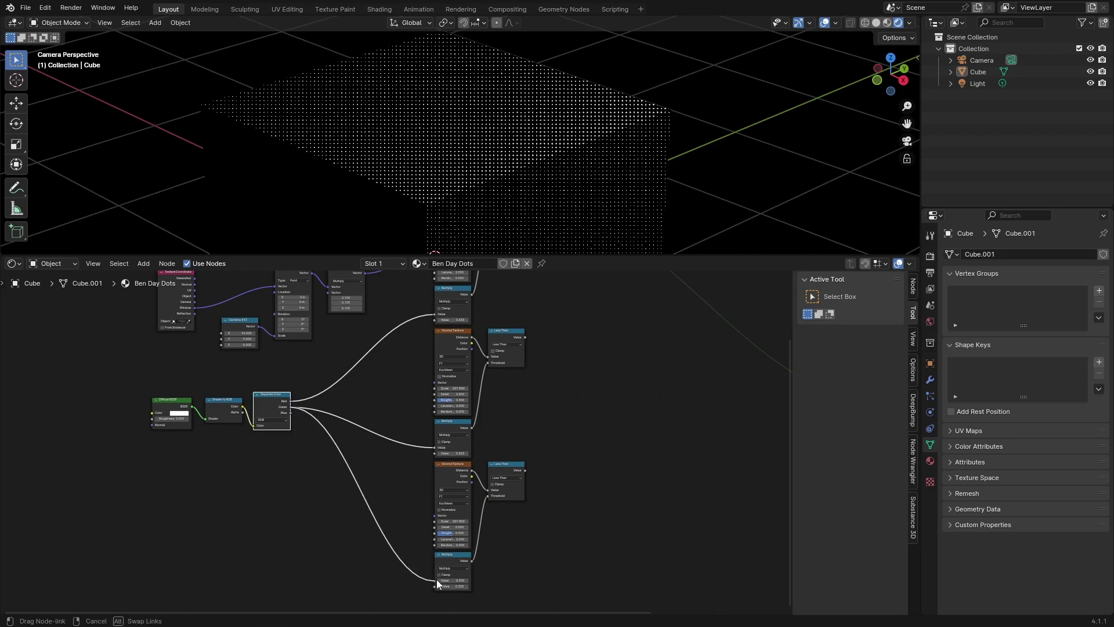
drag(292, 413, 432, 567)
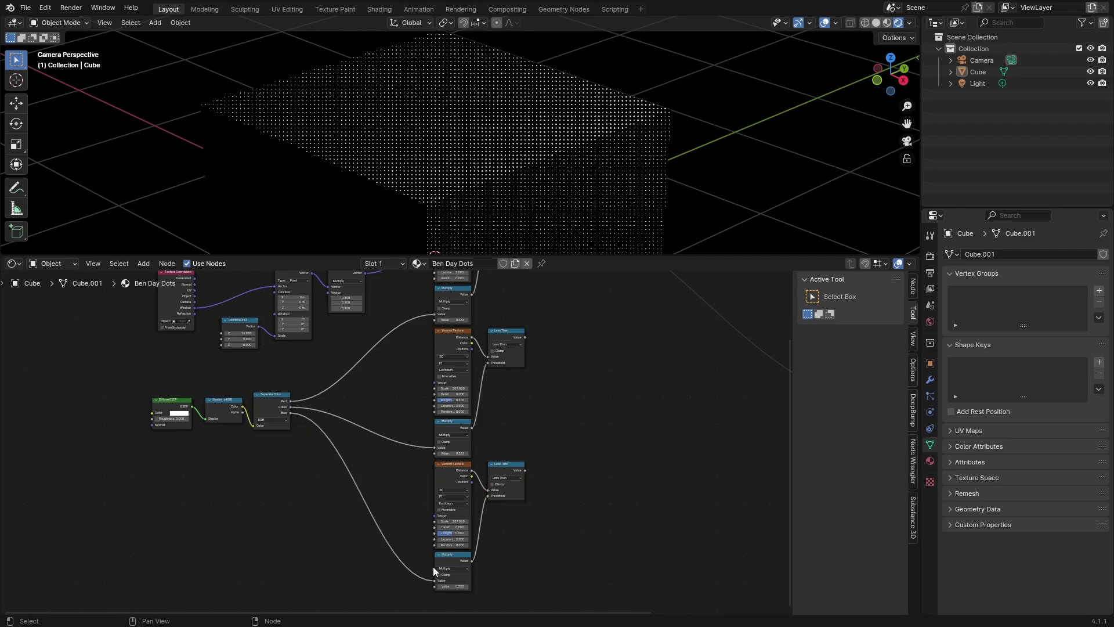
Connect the vector Multiply node's output to the Vector inputs of both duplicated Voronoi Texture nodes.
scroll(298, 423, up, 2)
middle_drag(298, 423, 293, 495)
drag(335, 312, 436, 466)
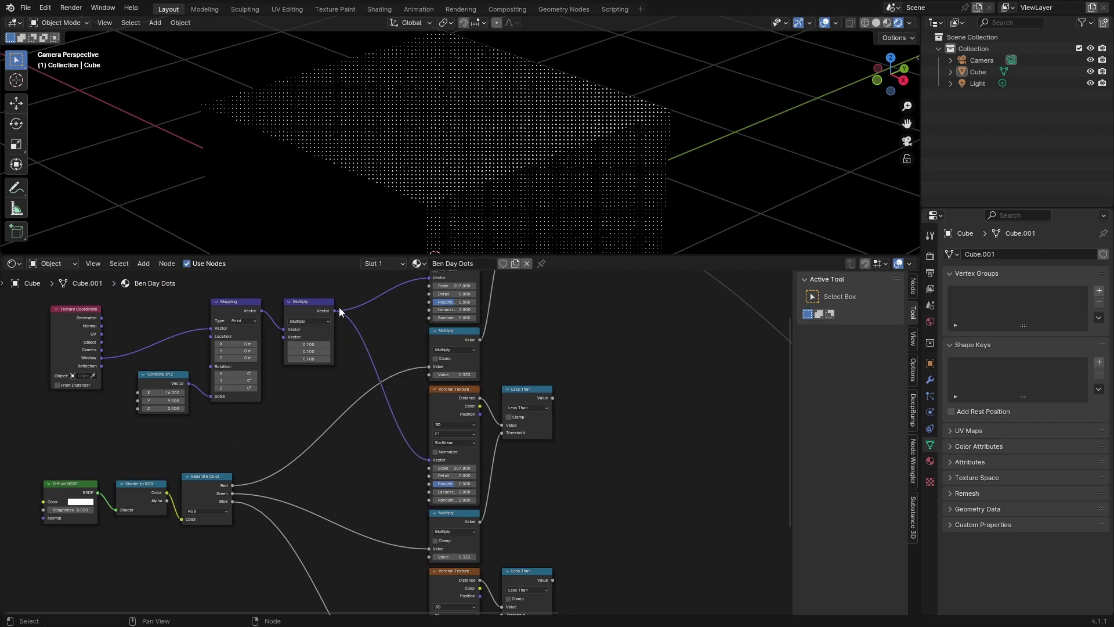
Add a Value node in the space below the vector Multiply node.
scroll(339, 308, up, 2)
key(shift+a)
text(val)
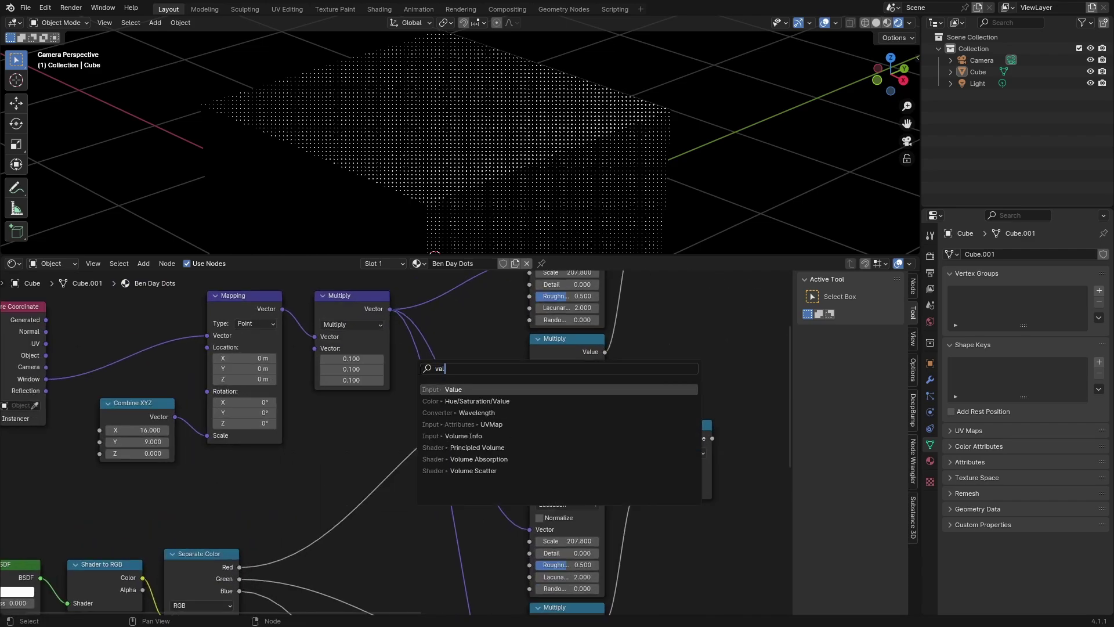
key(Return)
click(280, 437)
middle_drag(340, 440, 288, 482)
scroll(288, 483, down, 3)
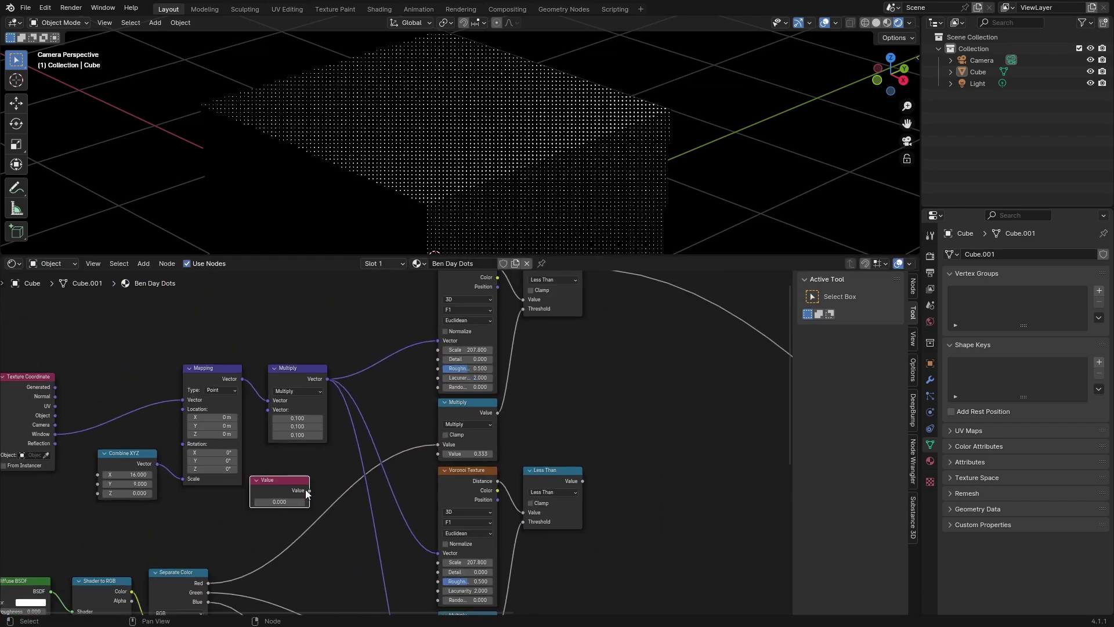
Connect the Value node's output to the Scale inputs of all three Voronoi Texture nodes.
drag(430, 348, 434, 350)
middle_drag(379, 435, 407, 334)
drag(338, 390, 464, 463)
scroll(386, 452, down, 4)
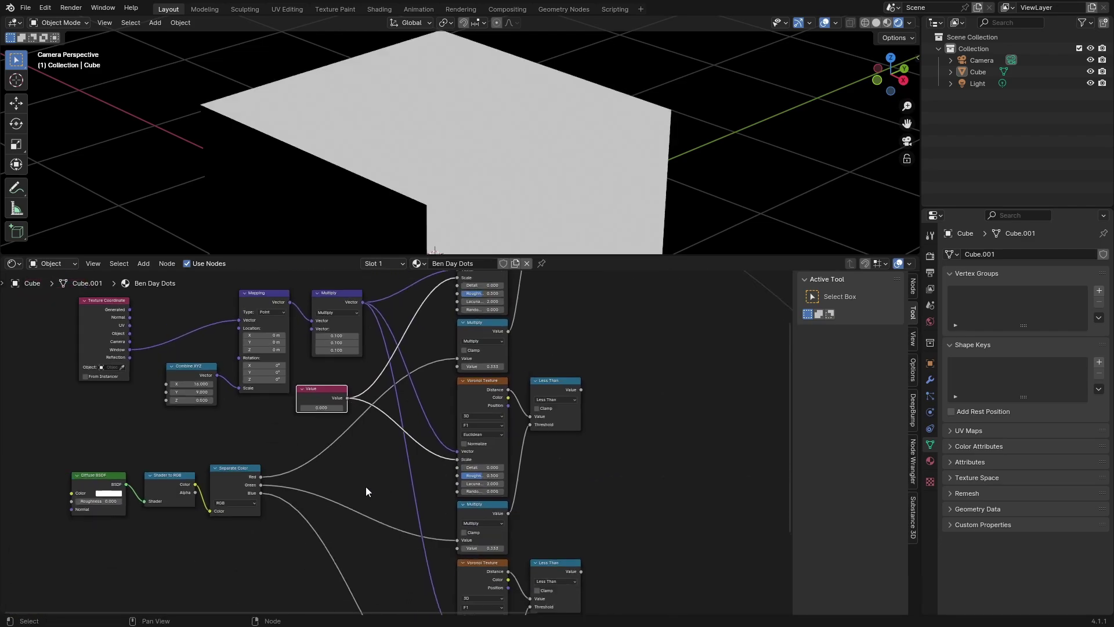
middle_drag(366, 487, 370, 393)
drag(437, 524, 439, 525)
Move the Value node to the far side of the Diffuse BSDF node and set its value, trying 100 and settling on 150.
middle_drag(323, 392, 351, 462)
drag(350, 385, 52, 435)
key(KP_Decimal)
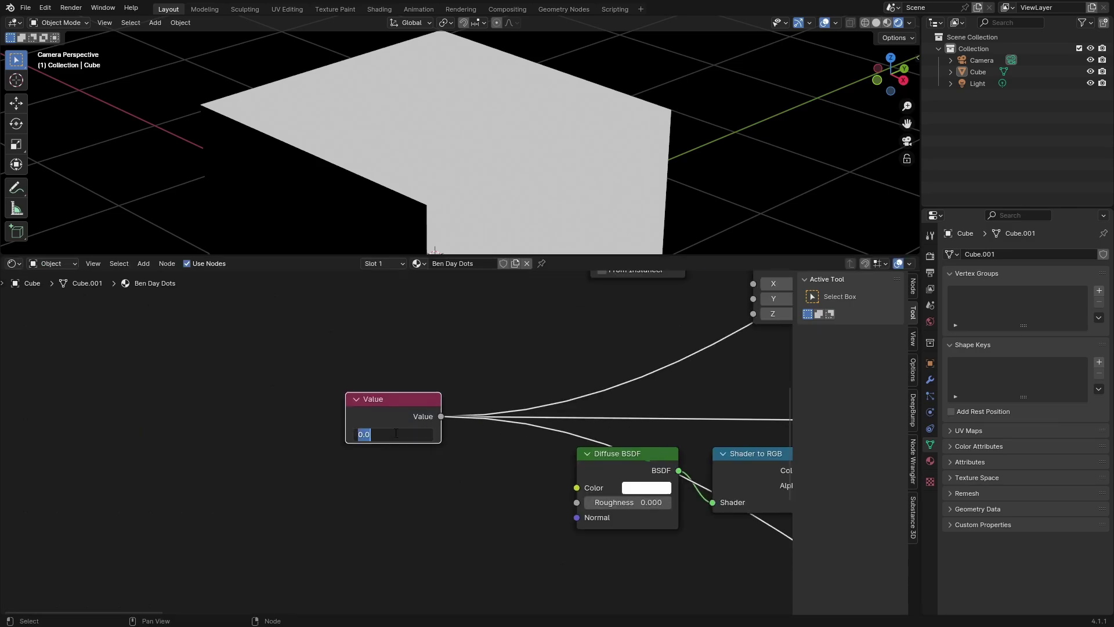
text(100)
key(Return)
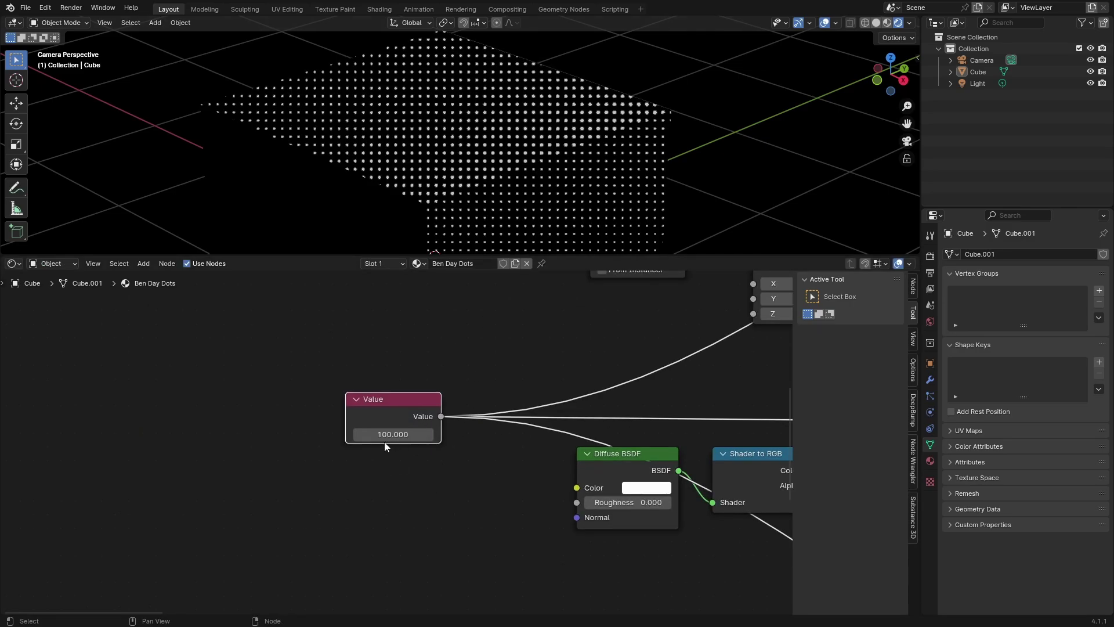
key(Return)
key(Home)
scroll(591, 473, up, 3)
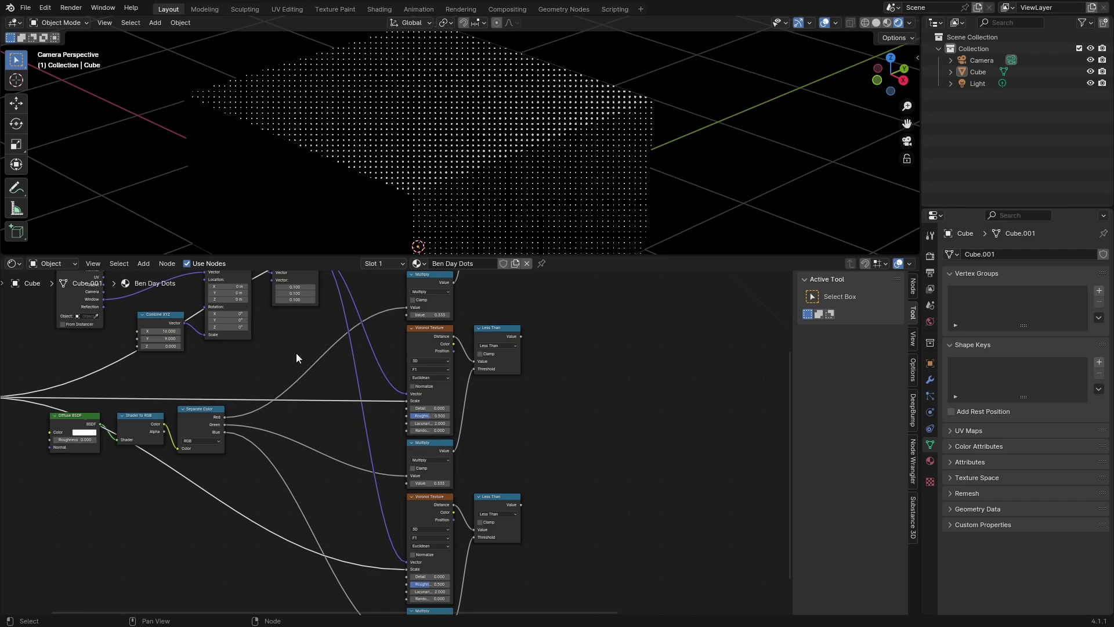
Preview the three Less Than nodes in turn through the Material Output and compare their dot sizes on the cube.
drag(368, 303, 383, 304)
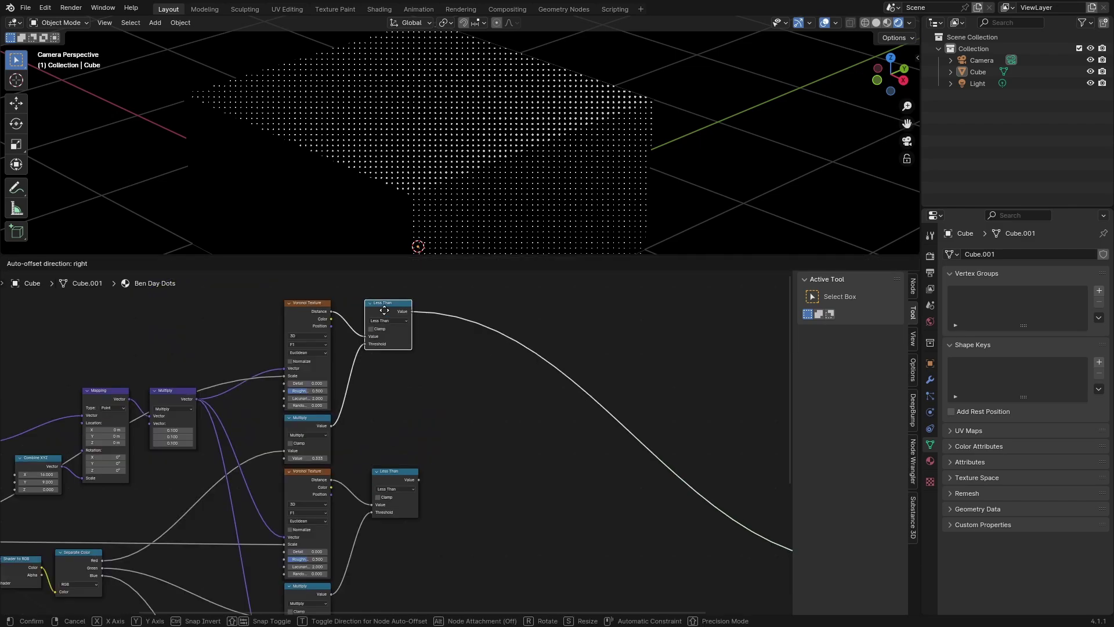
middle_drag(420, 382, 433, 330)
scroll(430, 343, down, 3)
middle_drag(422, 354, 394, 406)
scroll(508, 147, up, 2)
scroll(540, 186, down, 1)
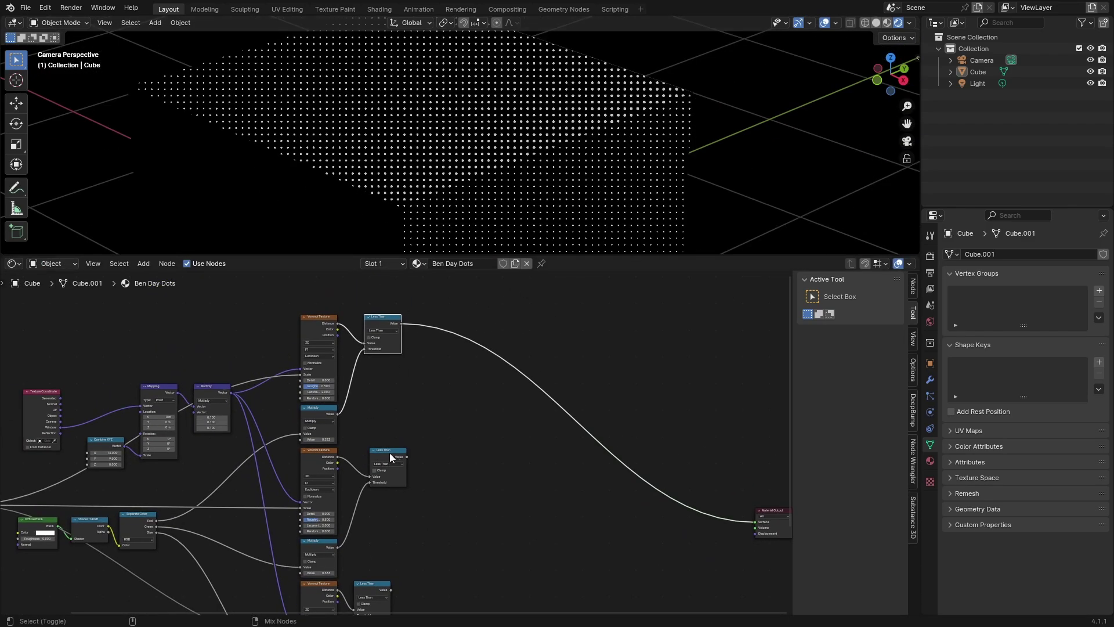
ctrl+shift+click(389, 453)
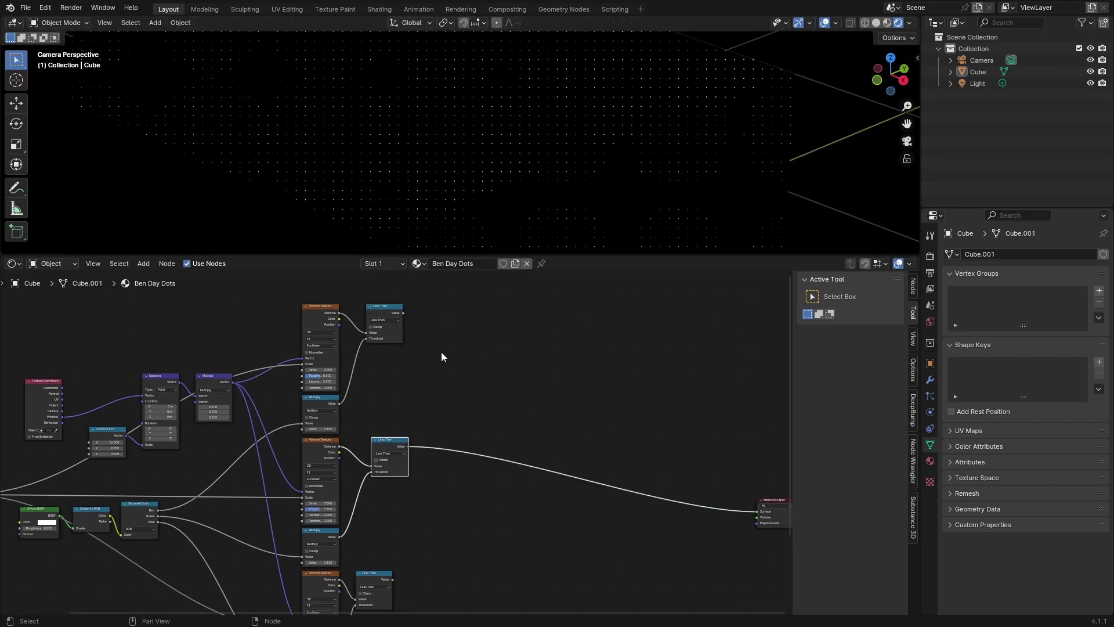
ctrl+shift+click(373, 574)
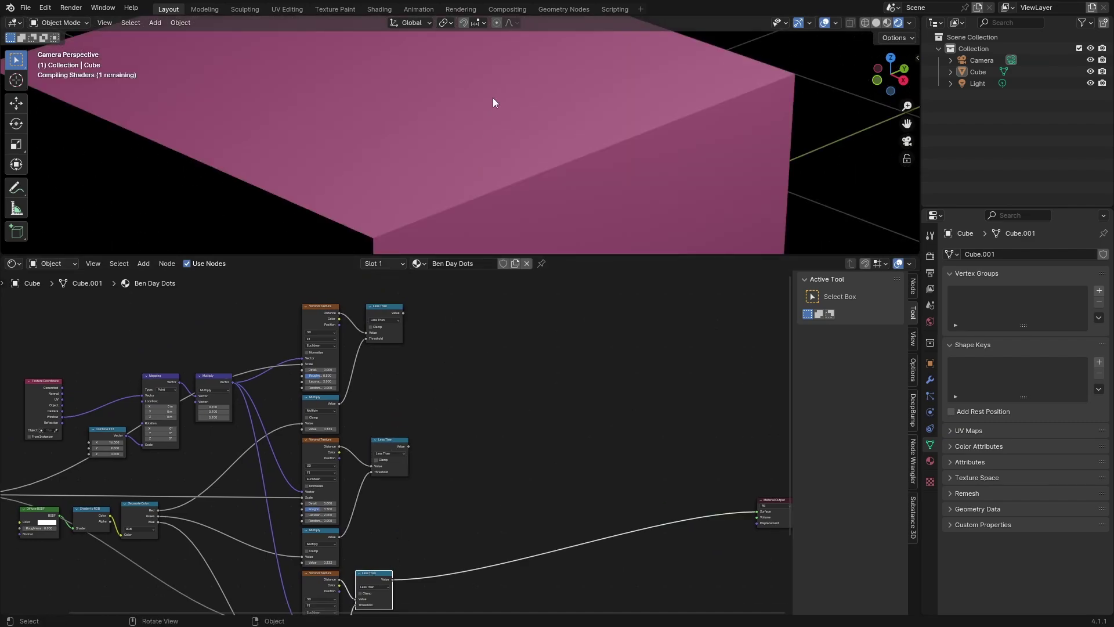
scroll(458, 202, down, 3)
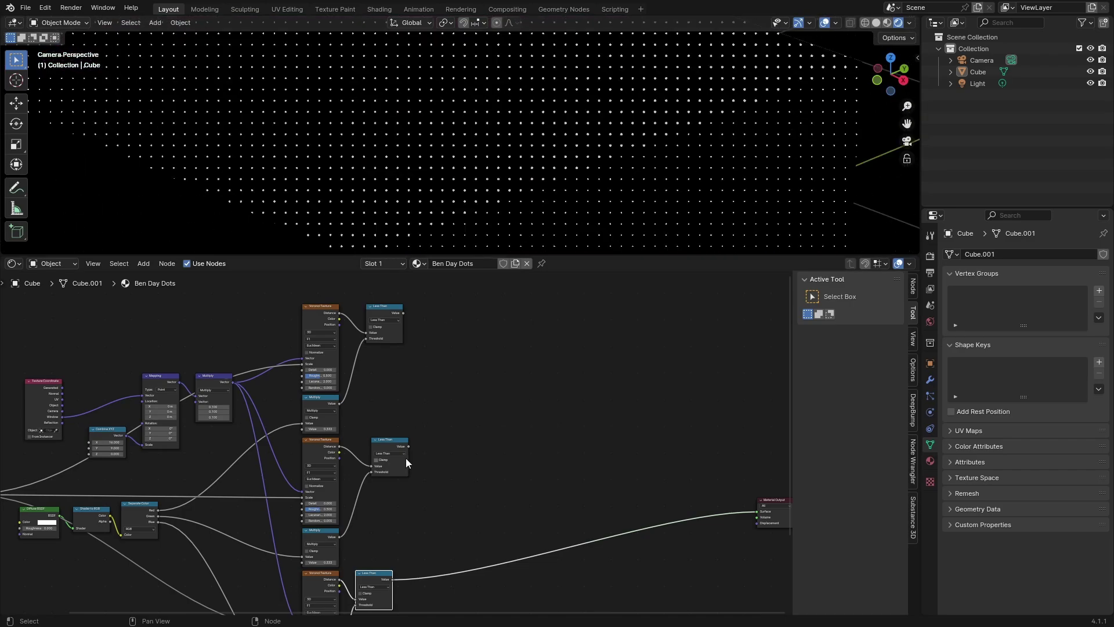
ctrl+shift+click(371, 311)
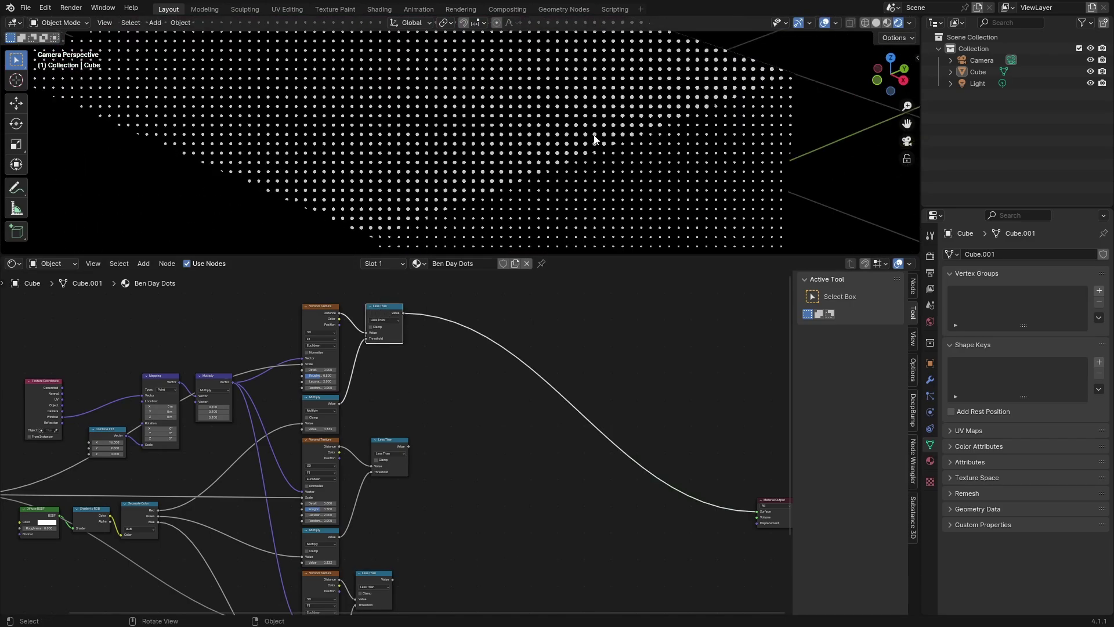
scroll(598, 131, down, 5)
scroll(559, 116, up, 10)
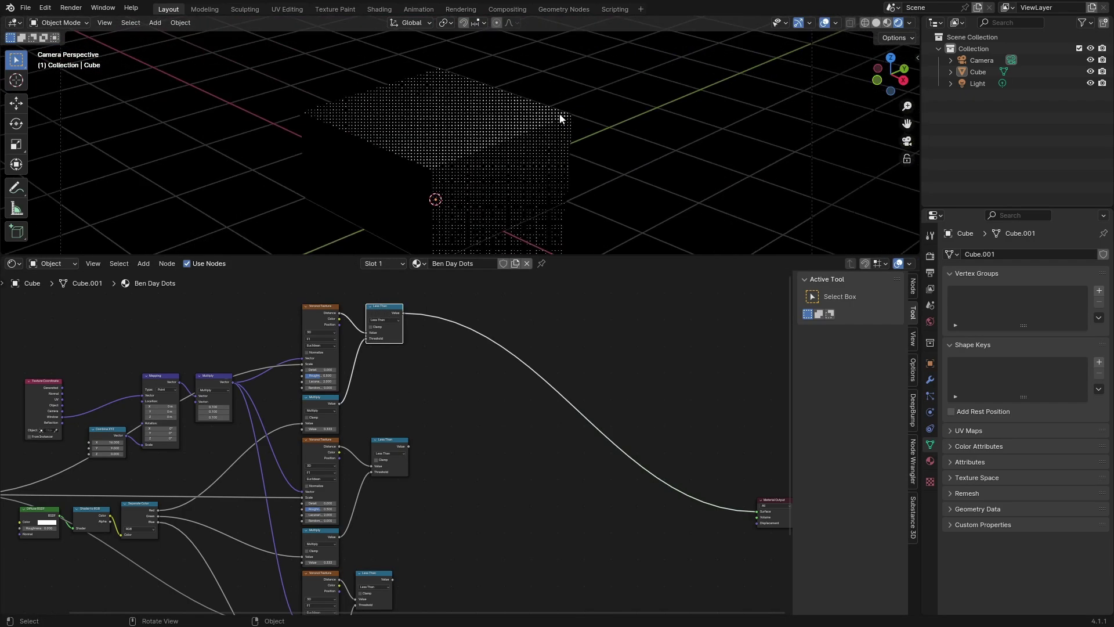
ctrl+shift+click(398, 439)
ctrl+shift+click(380, 578)
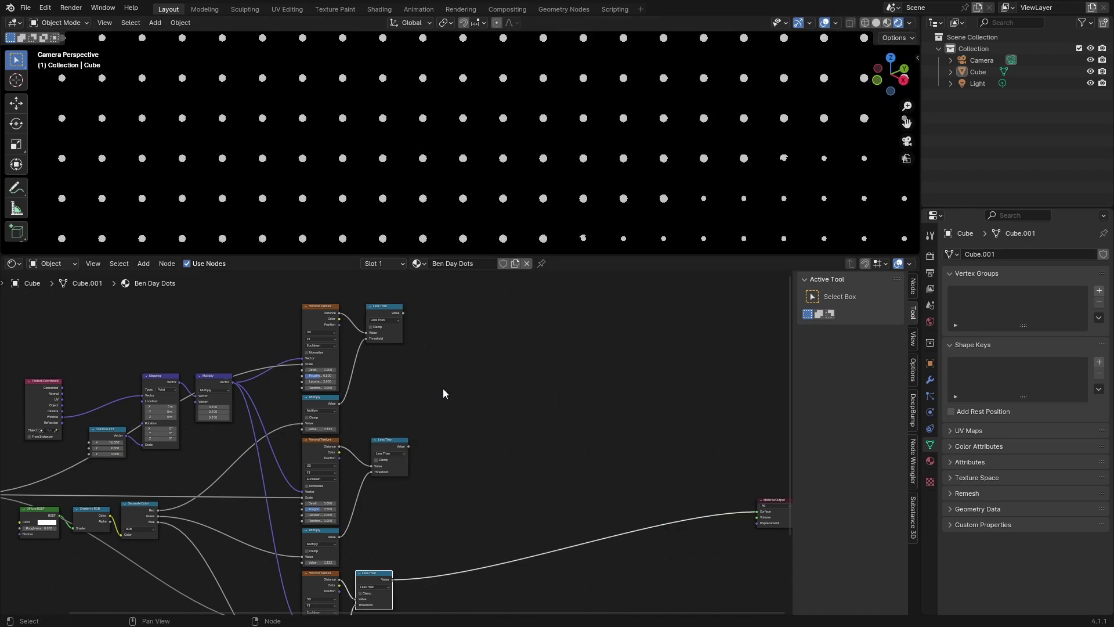
ctrl+shift+click(391, 445)
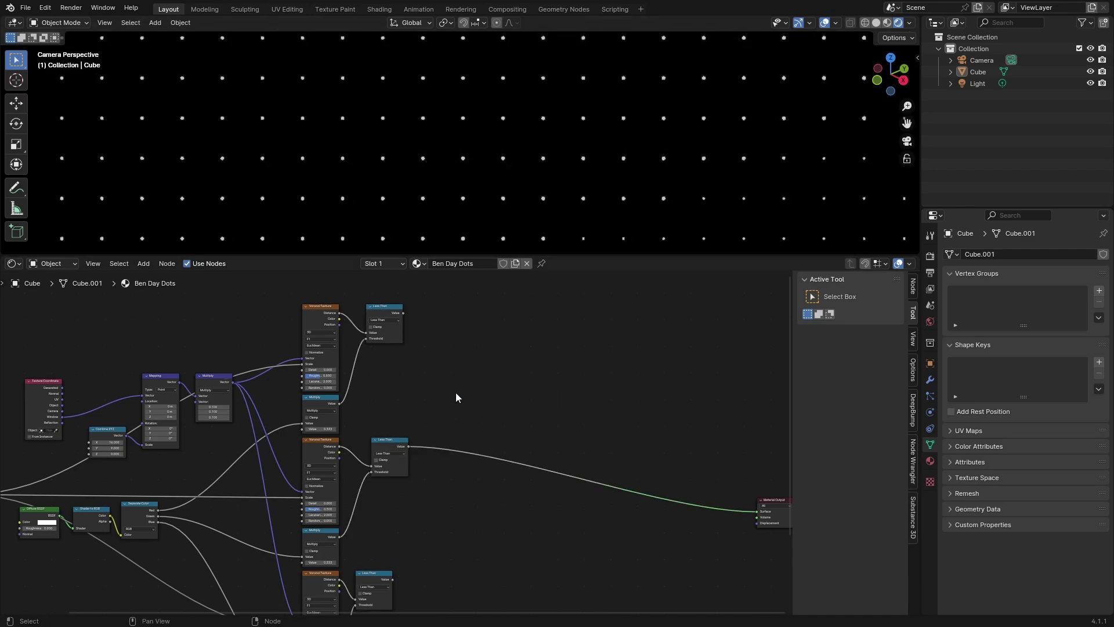
Add a Vector Math node set to Add between the vector Multiply node and the uppermost Voronoi Texture.
middle_drag(217, 442, 502, 397)
middle_drag(453, 446, 249, 463)
scroll(273, 460, up, 6)
middle_drag(316, 419, 366, 506)
scroll(499, 370, up, 2)
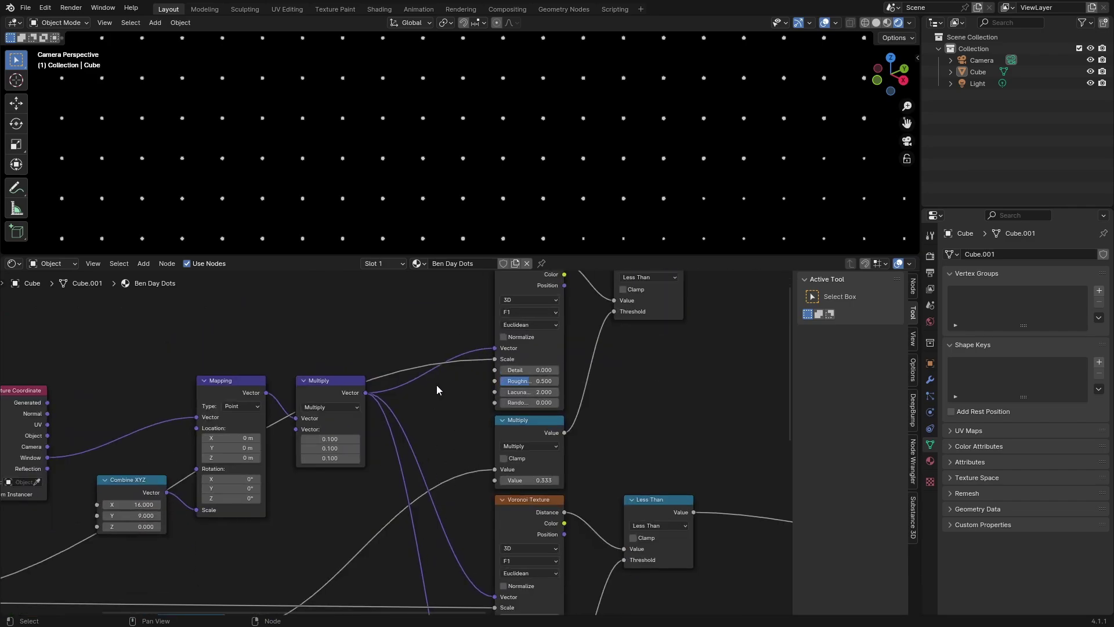
key(shift+a)
click(422, 457)
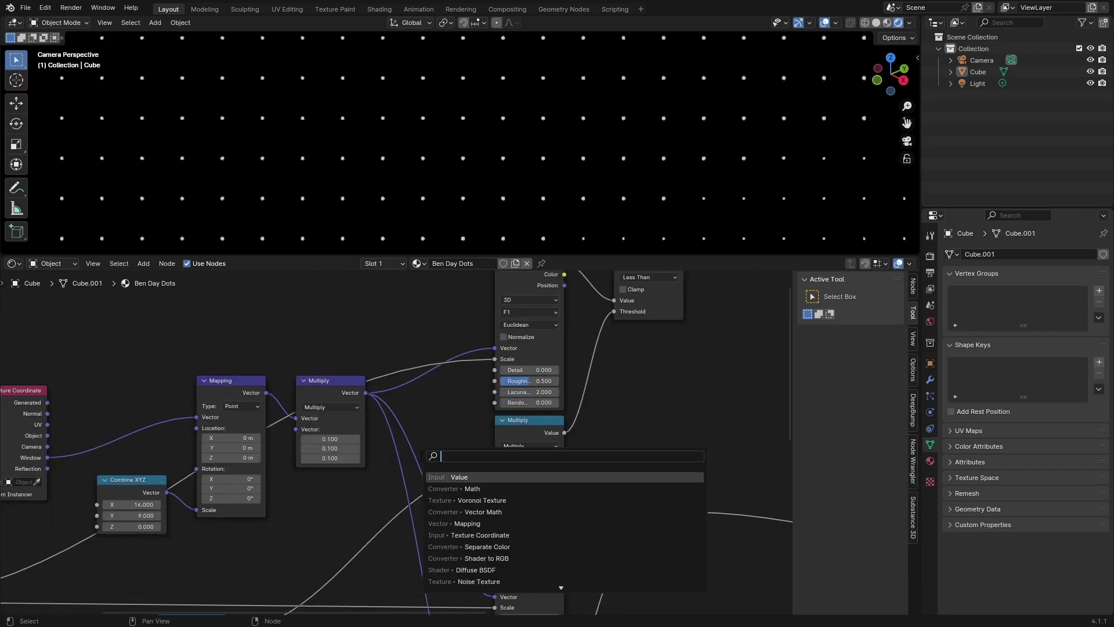
text(v)
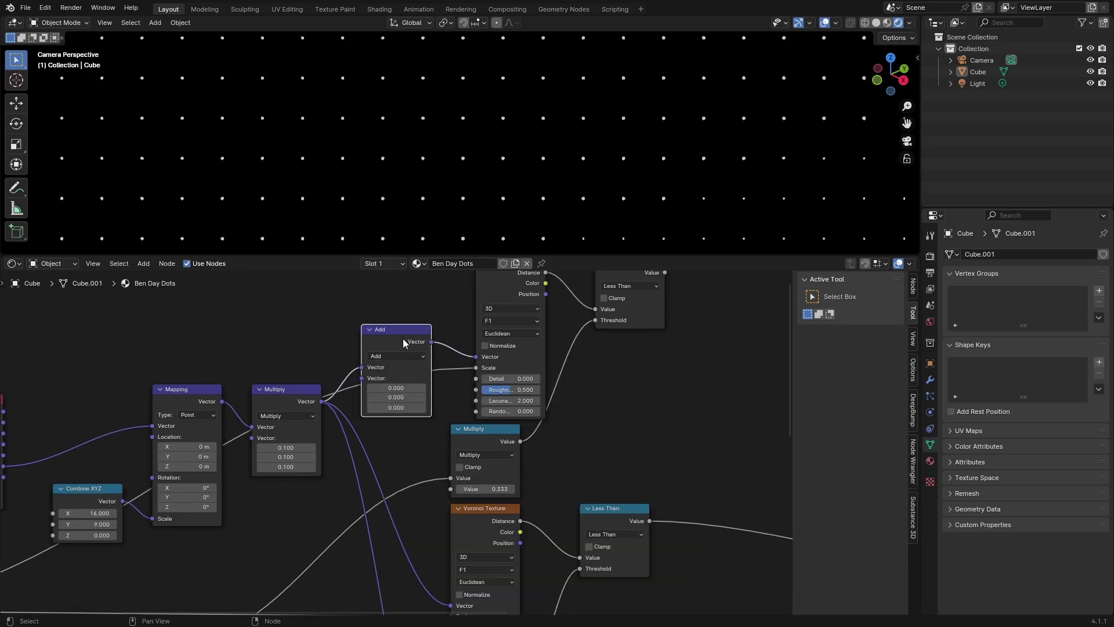
Preview the uppermost Less Than output and test how changing the Add node's vector values shifts the dots.
middle_drag(387, 398, 437, 397)
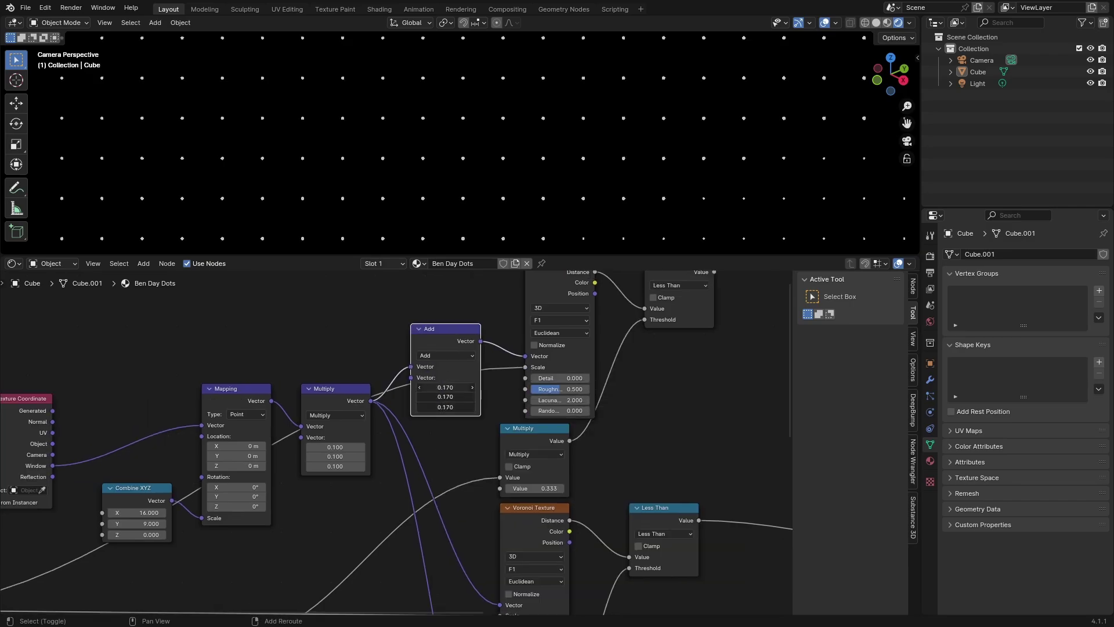
middle_drag(347, 463, 436, 432)
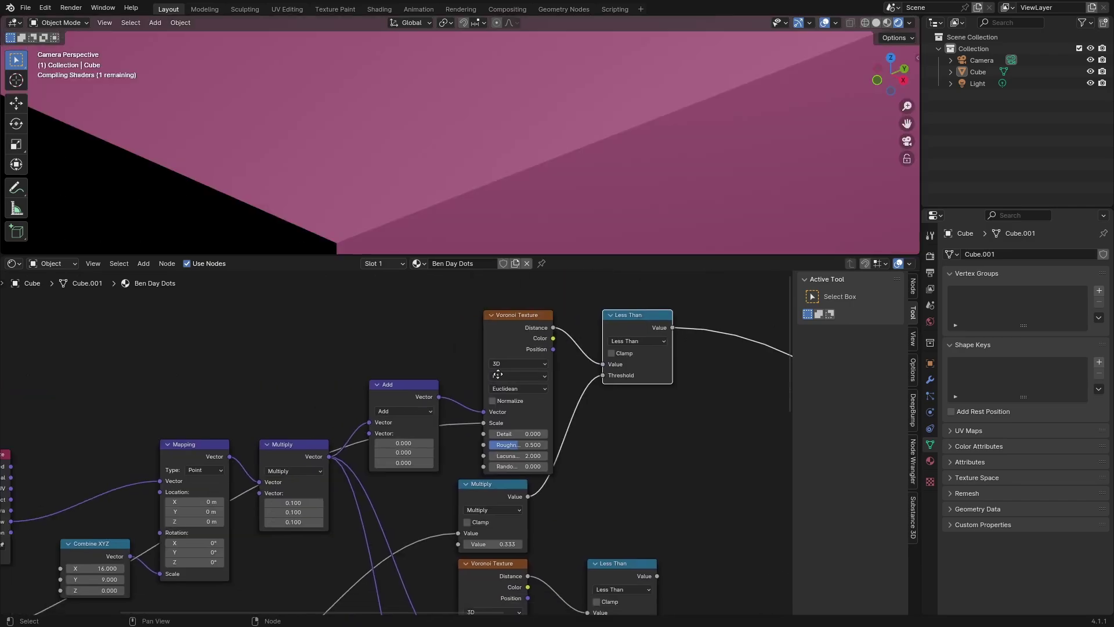
scroll(435, 432, up, 6)
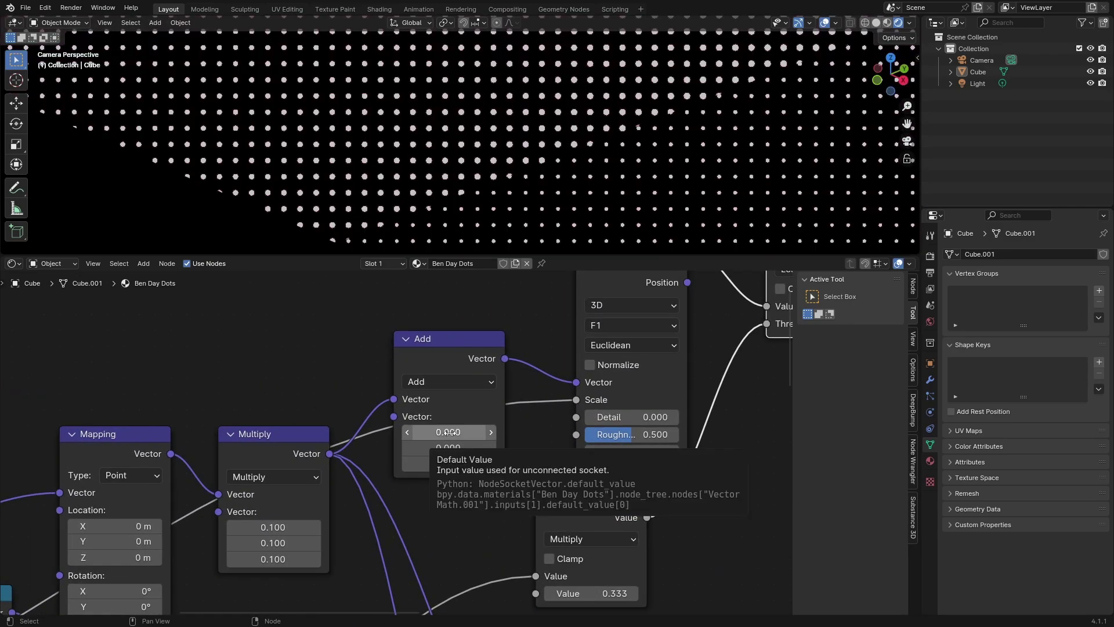
drag(436, 432, 498, 432)
right_click(444, 433)
scroll(399, 447, down, 7)
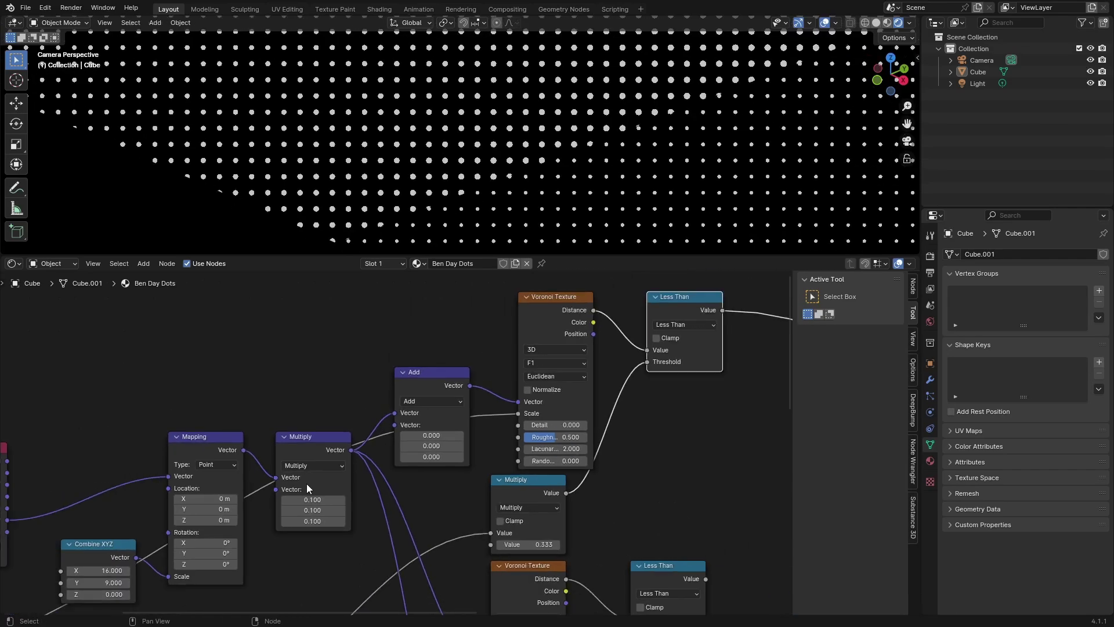
Move the Combine XYZ, Mapping and vector Multiply nodes away from the Add node to make room between them.
middle_drag(307, 483, 480, 413)
drag(501, 507, 200, 371)
drag(474, 376, 258, 364)
click(431, 296)
Add a Combine XYZ node above the vector Multiply node and connect it to the Add node's second Vector input.
middle_drag(430, 296, 442, 340)
scroll(404, 303, up, 4)
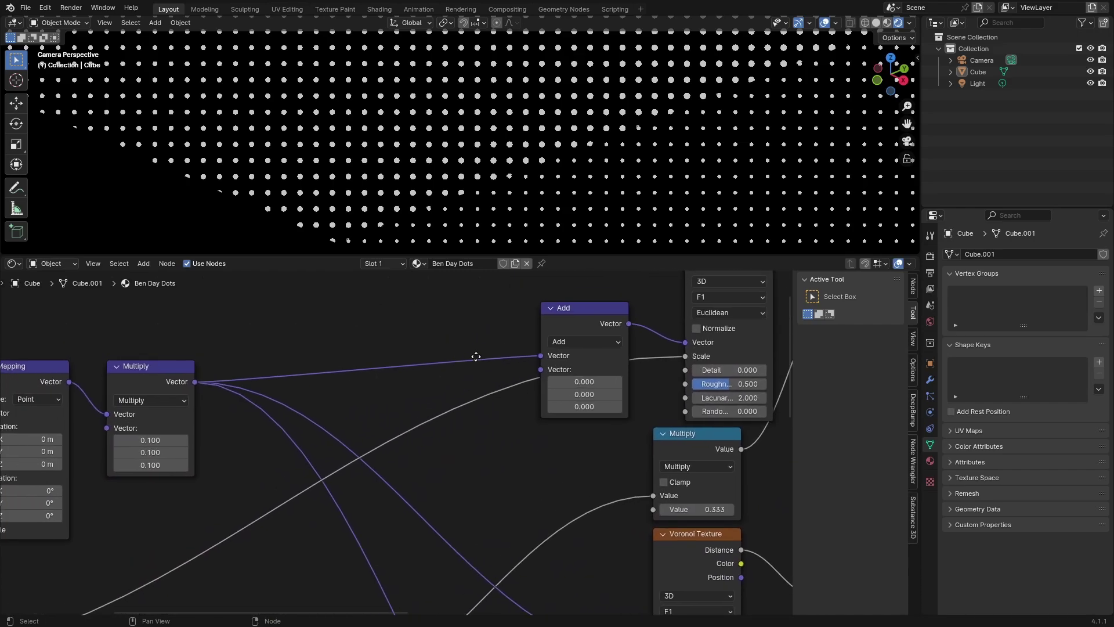
key(shift+a)
text(c)
click(524, 402)
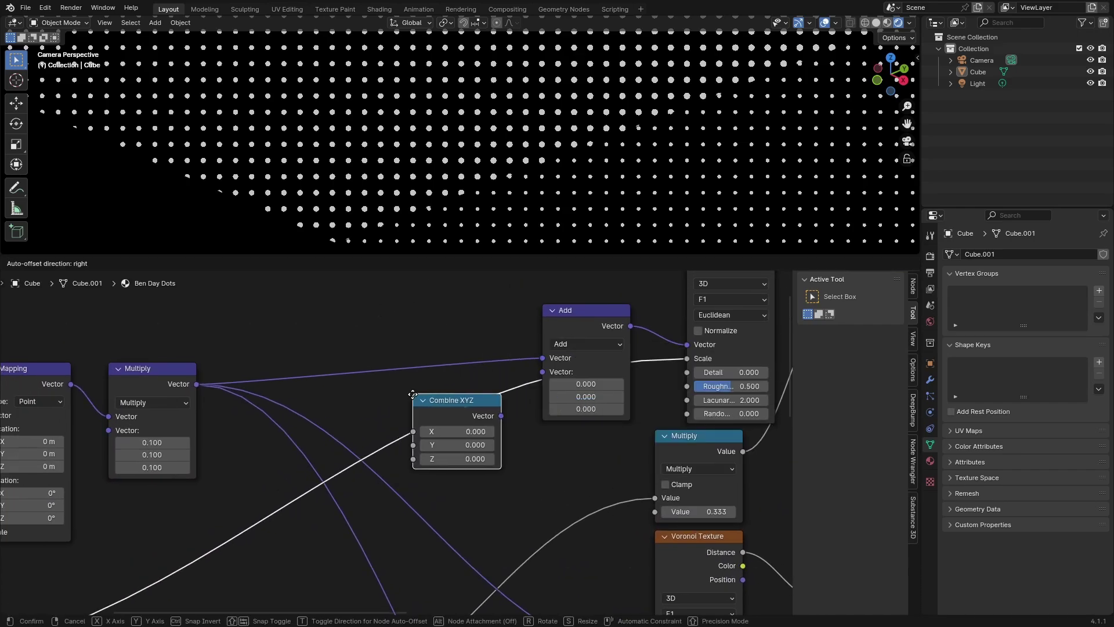
click(443, 300)
drag(520, 398, 540, 413)
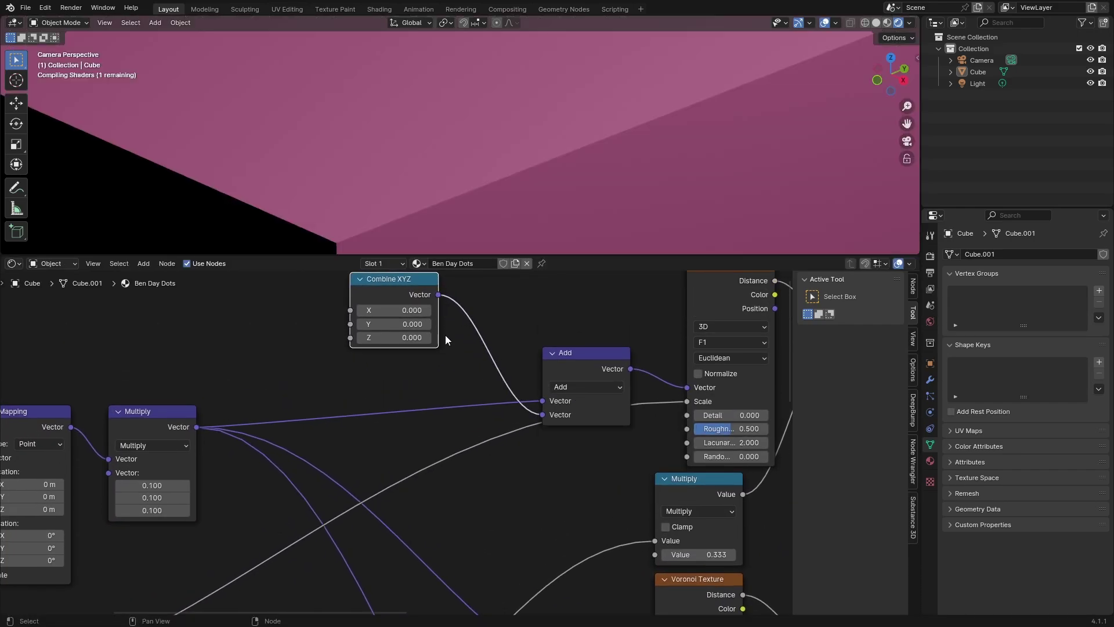
Add a Math node set to Multiply that feeds both the X and Y inputs of the new Combine XYZ.
middle_drag(421, 325, 580, 379)
middle_drag(580, 378, 603, 395)
drag(489, 330, 522, 396)
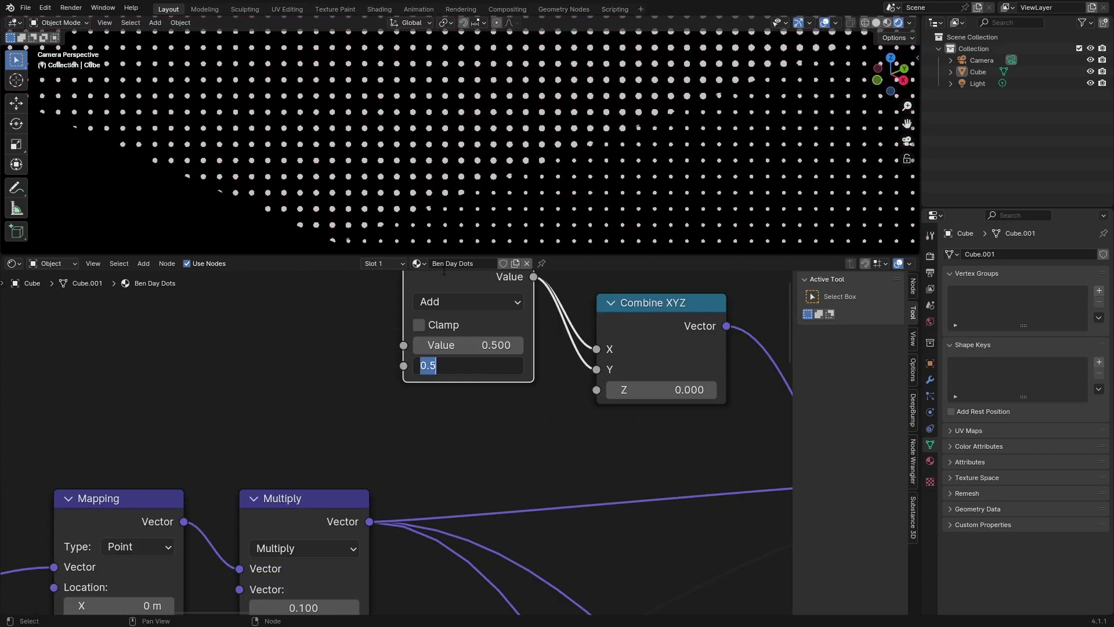
click(441, 301)
click(454, 395)
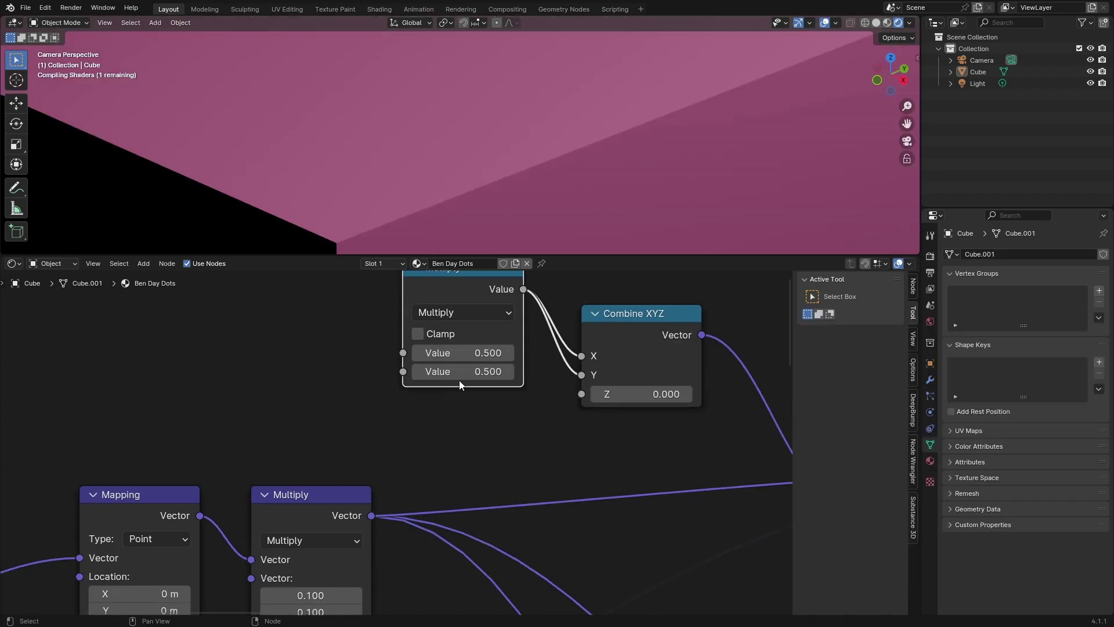
Set the new Multiply node's second value to 0.01 and, after testing larger offsets, its first value to 0.333.
click(458, 372)
text(.)
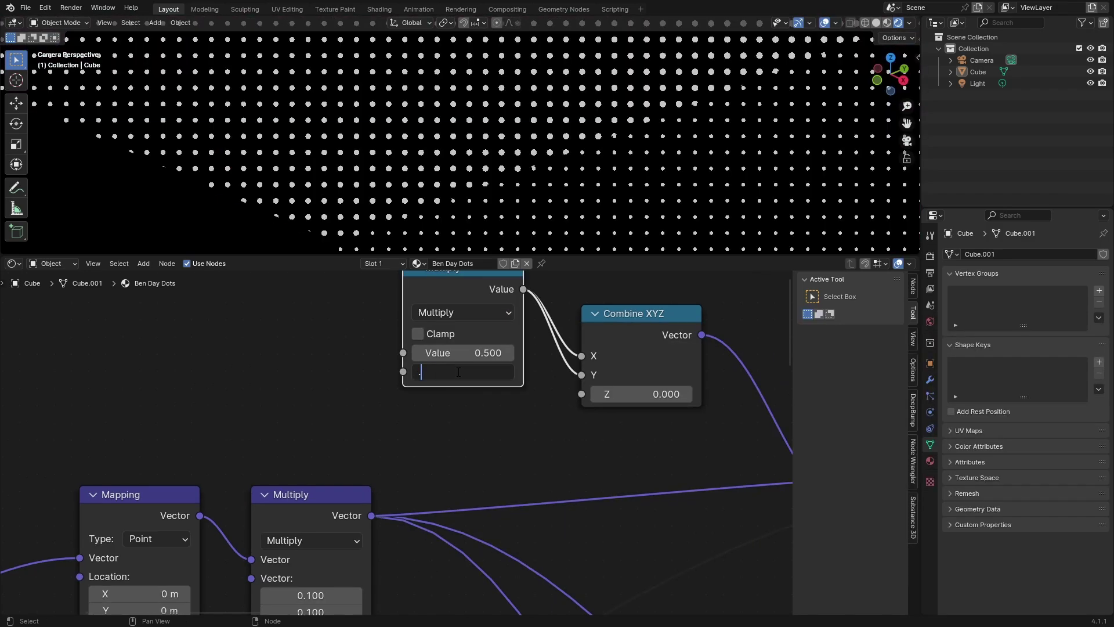
text(01)
key(Return)
middle_drag(510, 405, 436, 410)
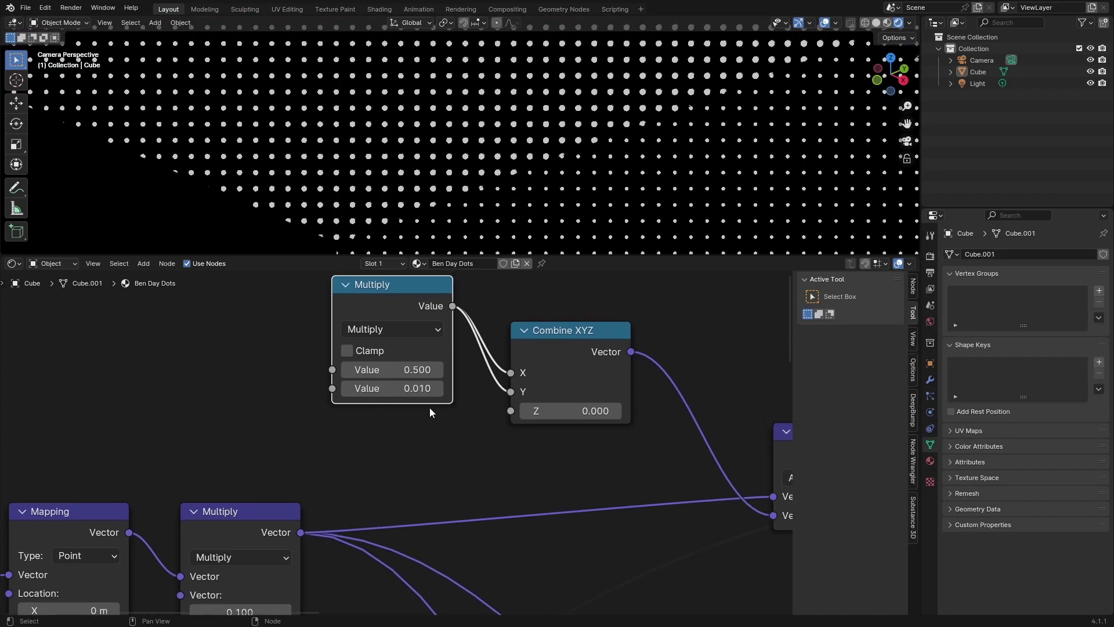
mouse_move(406, 370)
mouse_down()
mouse_move(377, 370)
mouse_move(465, 370)
mouse_move(269, 370)
mouse_move(411, 369)
mouse_up()
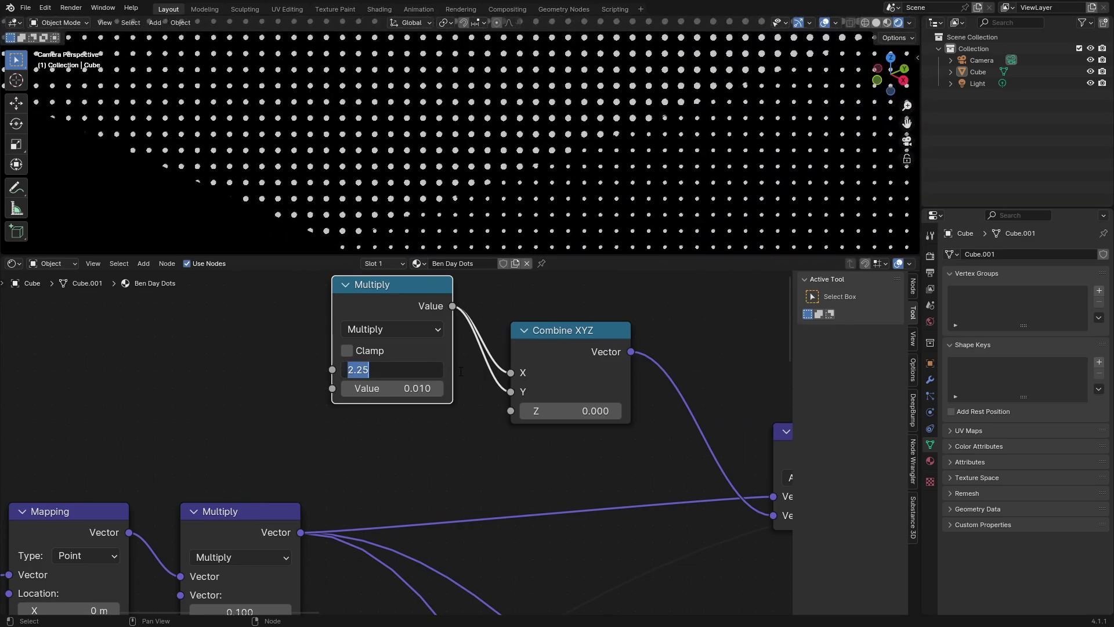
key(Return)
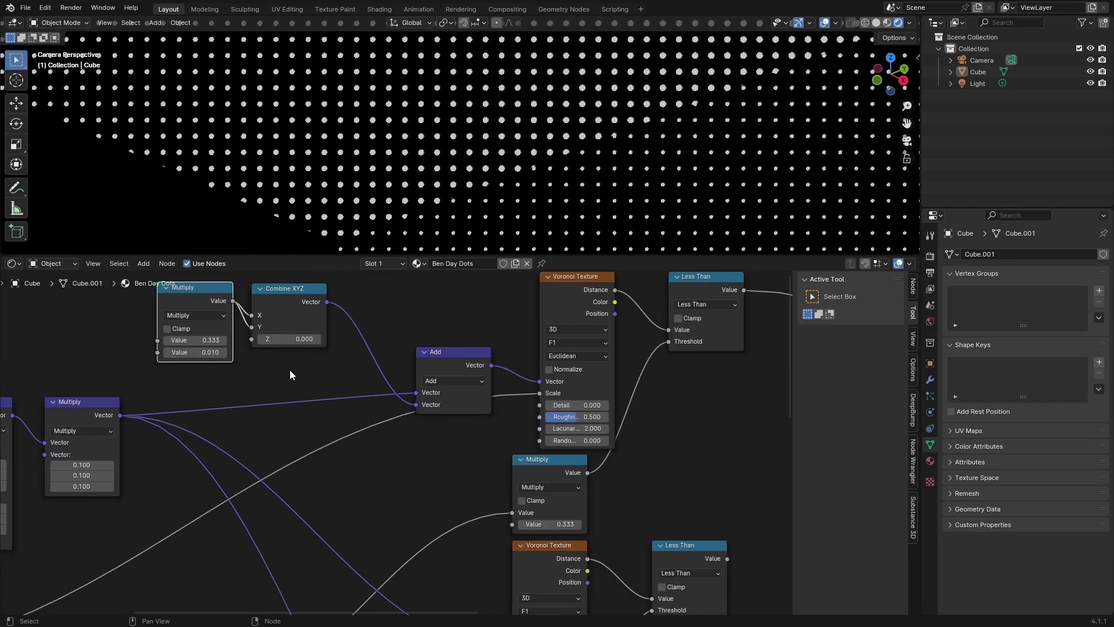
Duplicate the Multiply, Combine XYZ and Add offset group below and wire it between the main vector Multiply and the middle Voronoi Texture's Vector.
middle_drag(348, 402, 458, 451)
drag(457, 449, 222, 325)
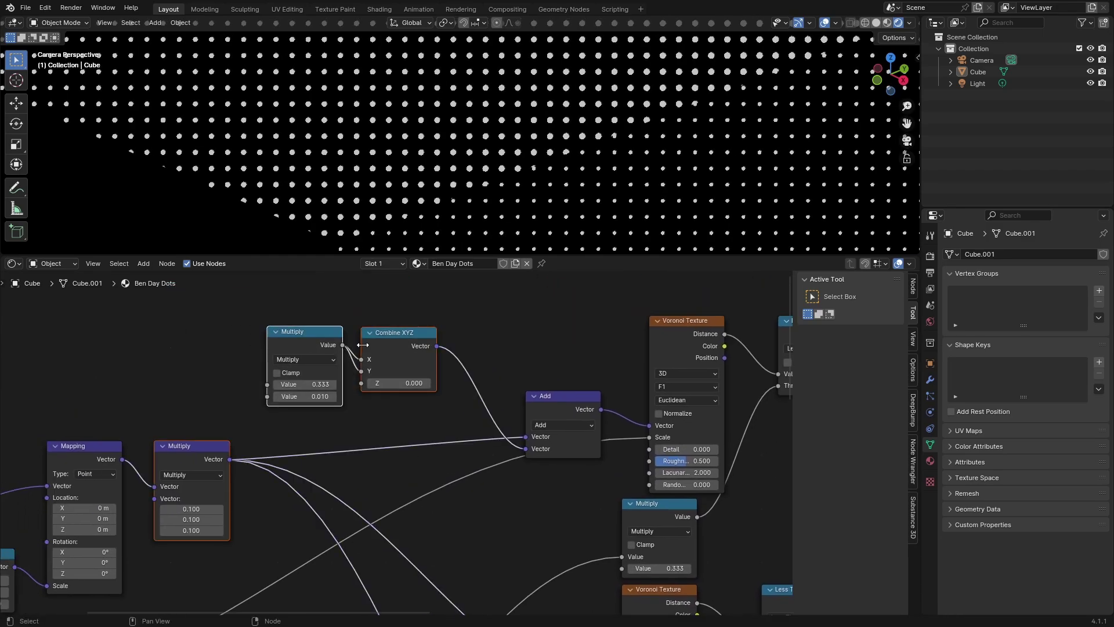
drag(415, 347, 418, 348)
key(shift+d)
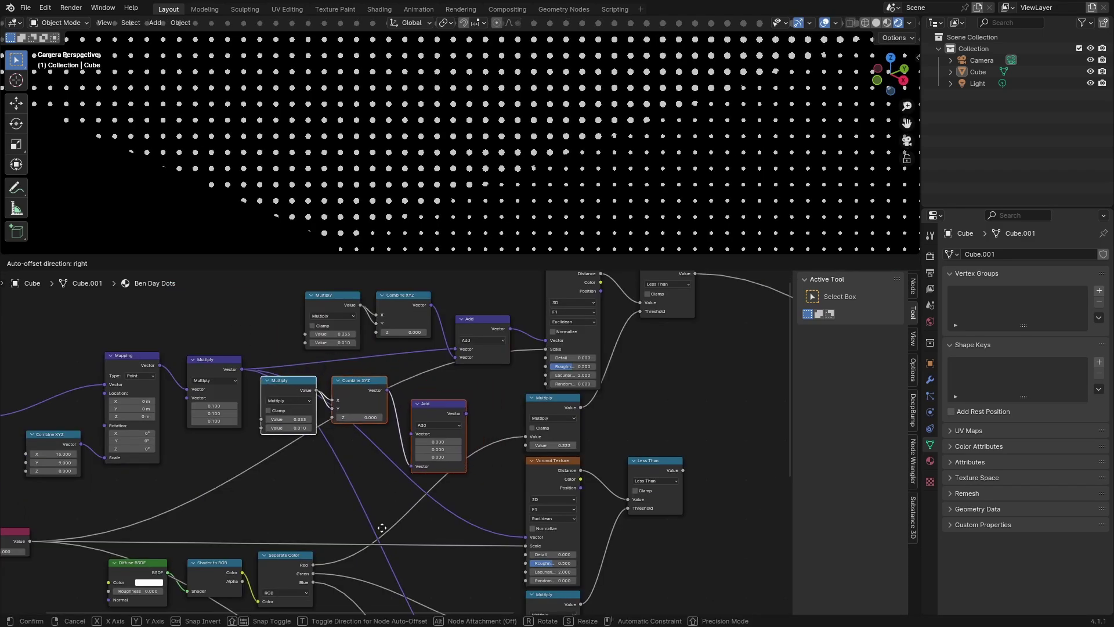
click(413, 529)
drag(242, 369, 451, 444)
drag(532, 545, 526, 545)
Set the first value of the duplicated offset group's Multiply node to 2/3.
scroll(319, 428, up, 5)
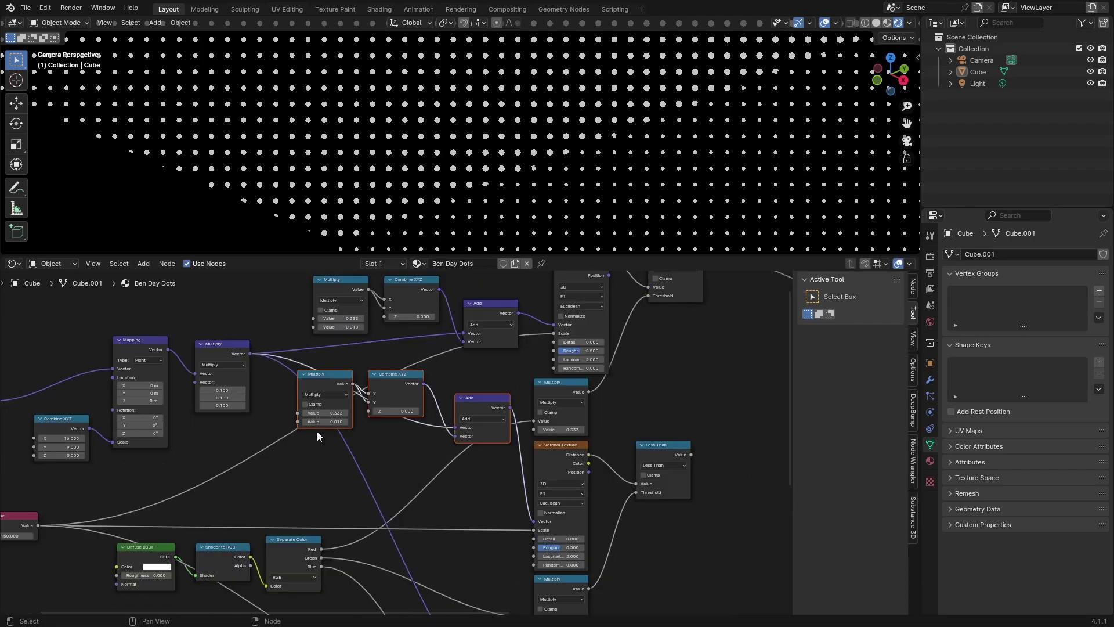
click(273, 406)
click(275, 392)
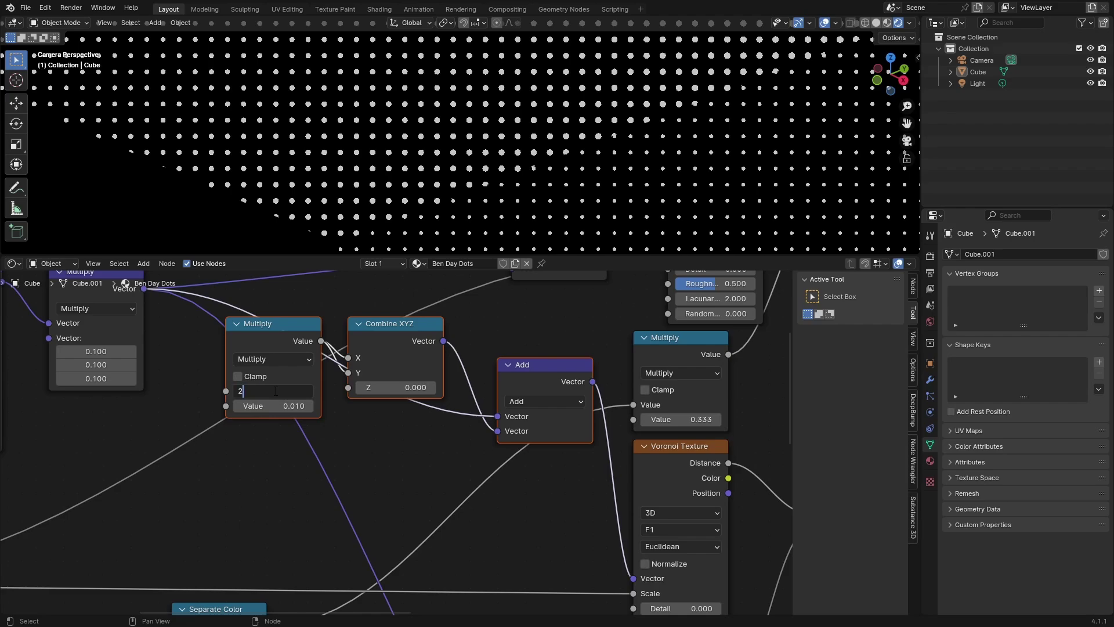
text(2/3)
key(Return)
Move the duplicated Multiply, Combine XYZ and Add nodes up, directly beneath the original offset group.
scroll(523, 552, down, 2)
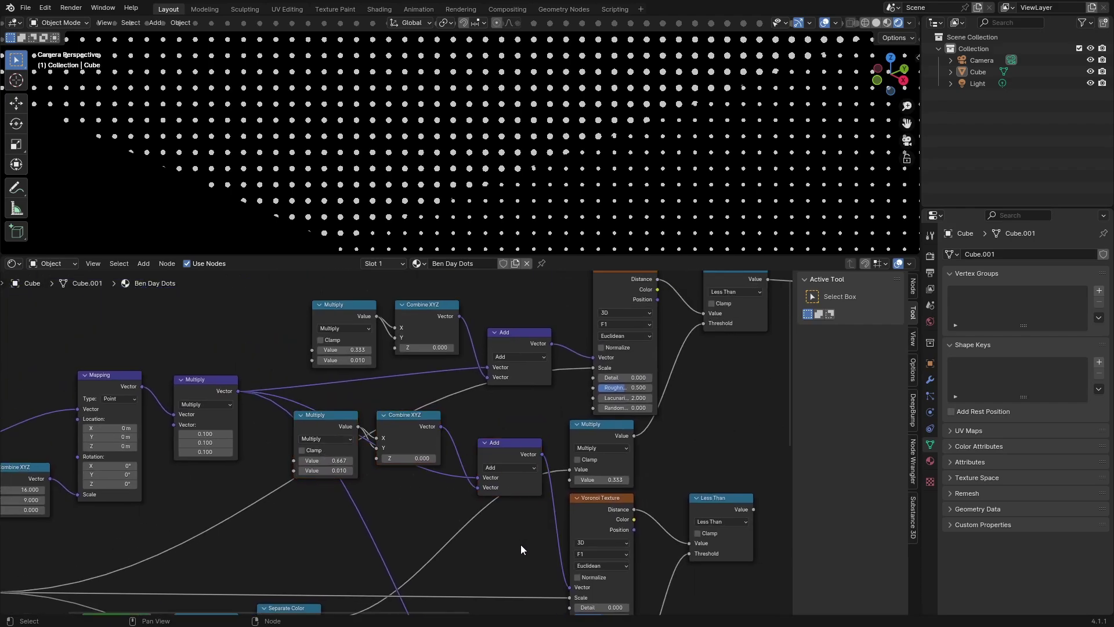
drag(521, 545, 275, 428)
key(g)
click(427, 367)
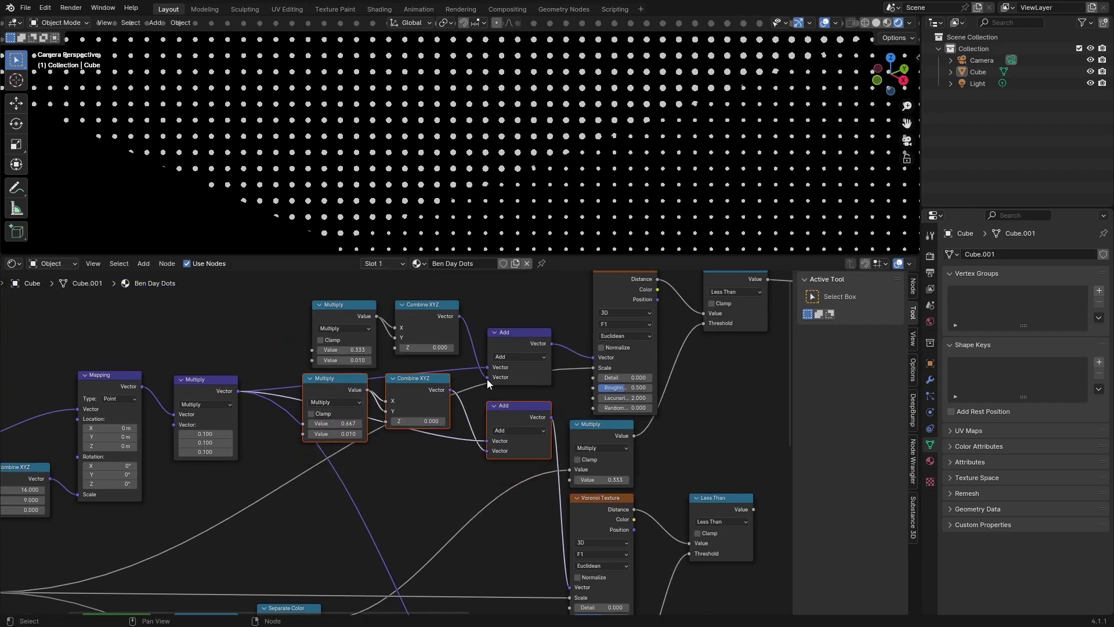
Line up the two offset groups and duplicate the lower Multiply, Combine XYZ and Add nodes directly beneath them.
drag(418, 380, 427, 379)
click(362, 379)
drag(521, 450, 295, 378)
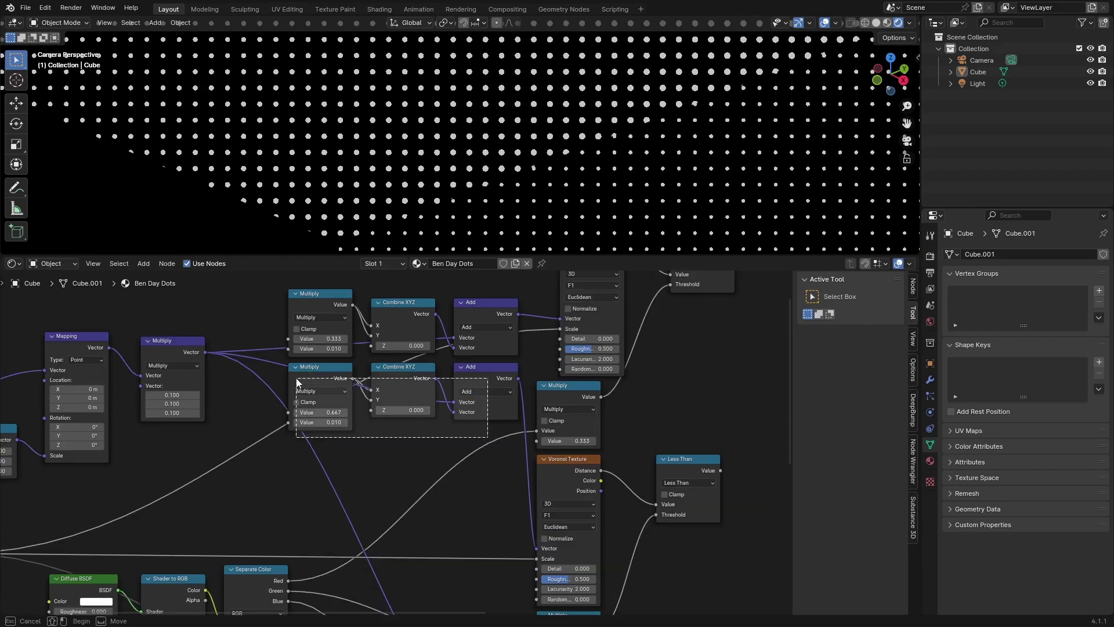
key(shift+d)
click(296, 451)
middle_drag(300, 506, 304, 442)
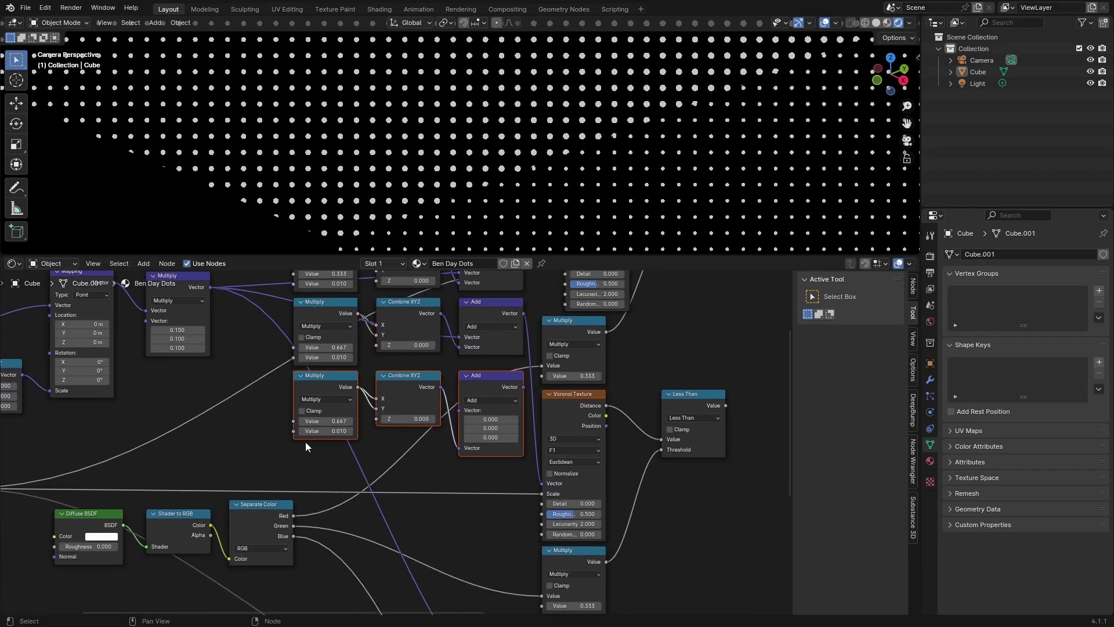
click(303, 443)
Wire the third offset group between the main vector Multiply and the bottom Voronoi Texture's Vector, with its first value at 1, and save the file.
drag(211, 287, 460, 410)
drag(524, 387, 523, 389)
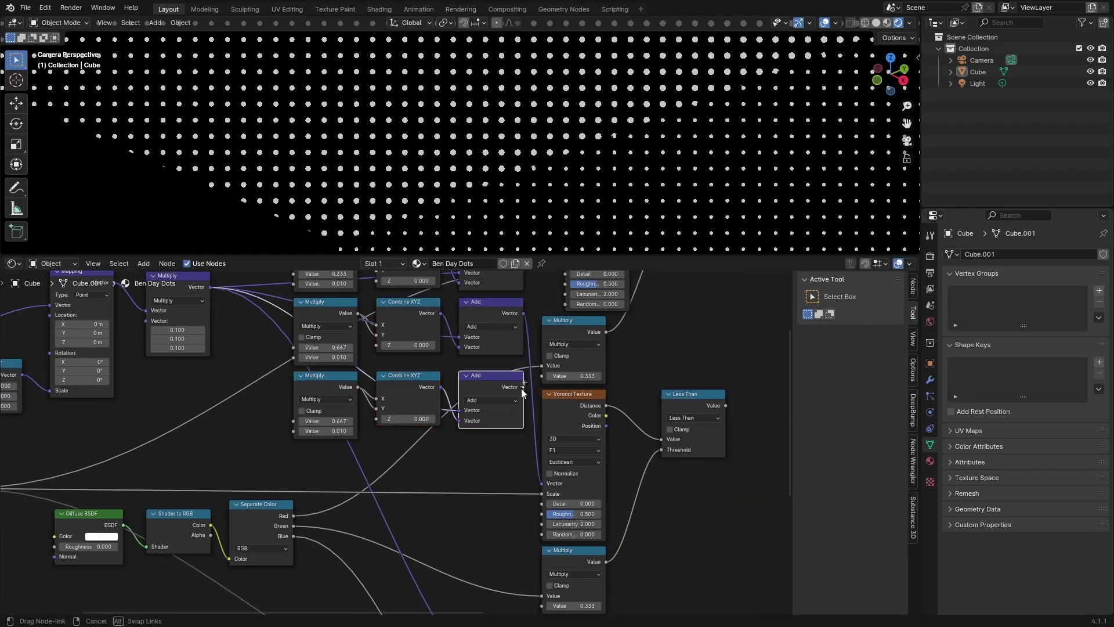
drag(523, 389, 517, 556)
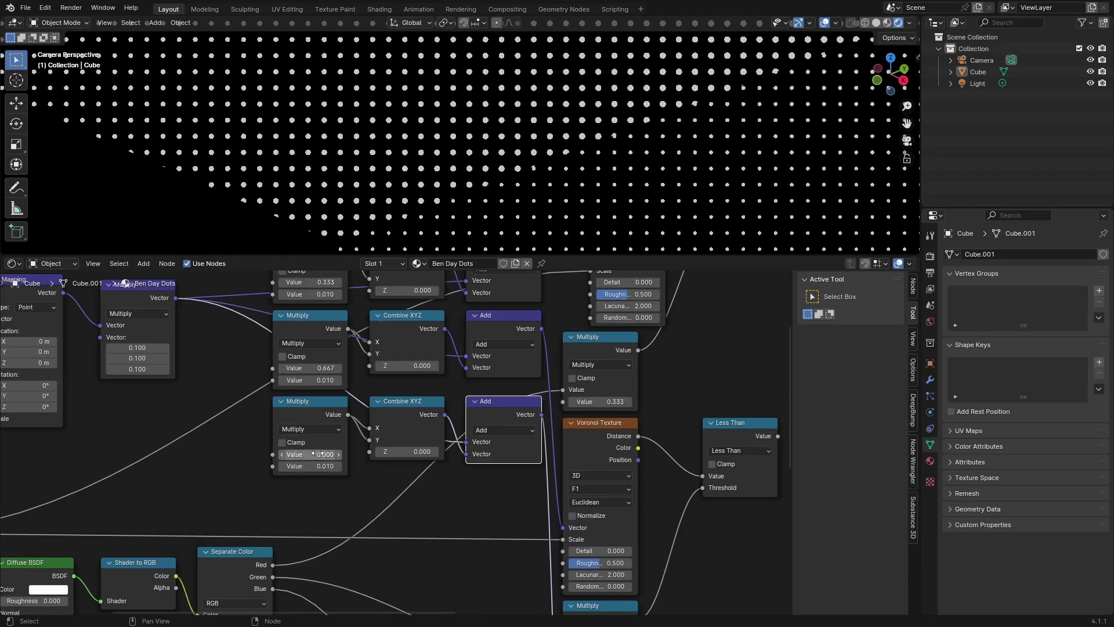
scroll(388, 510, down, 3)
key(ctrl+s)
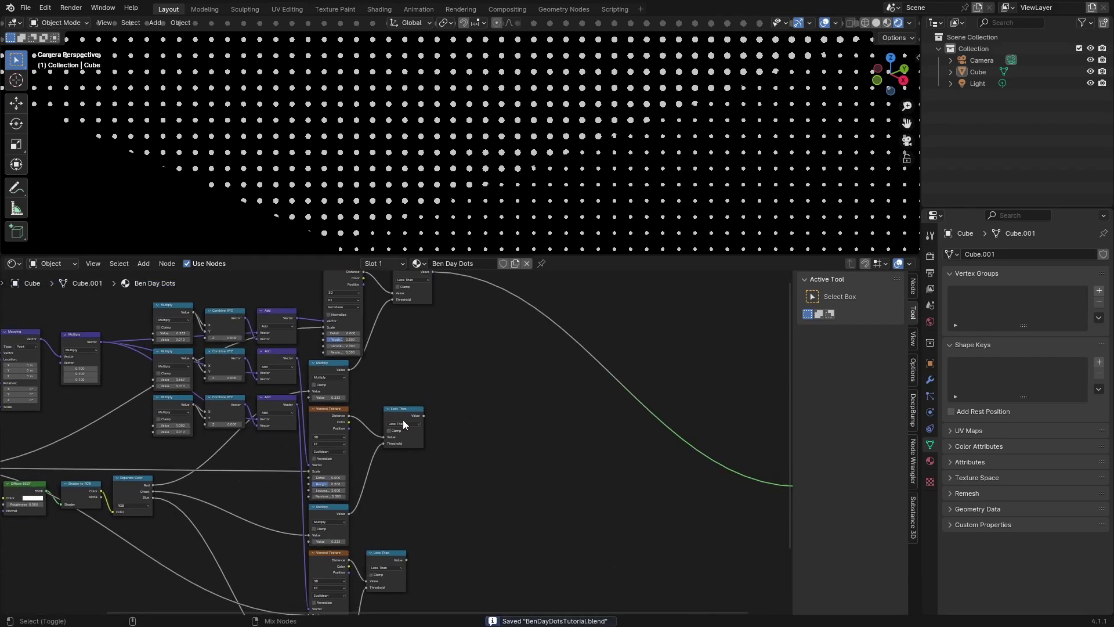
Preview the output of each Less Than node in turn to compare the three channels' dot patterns.
ctrl+shift+click(404, 413)
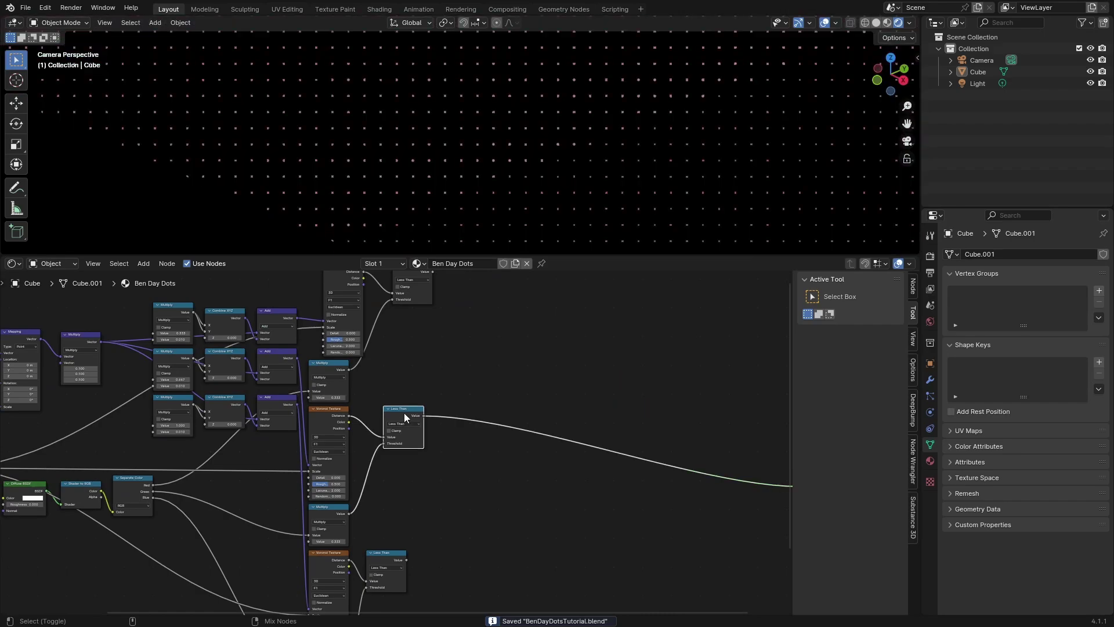
middle_drag(404, 413, 419, 403)
ctrl+shift+click(405, 327)
ctrl+shift+click(407, 444)
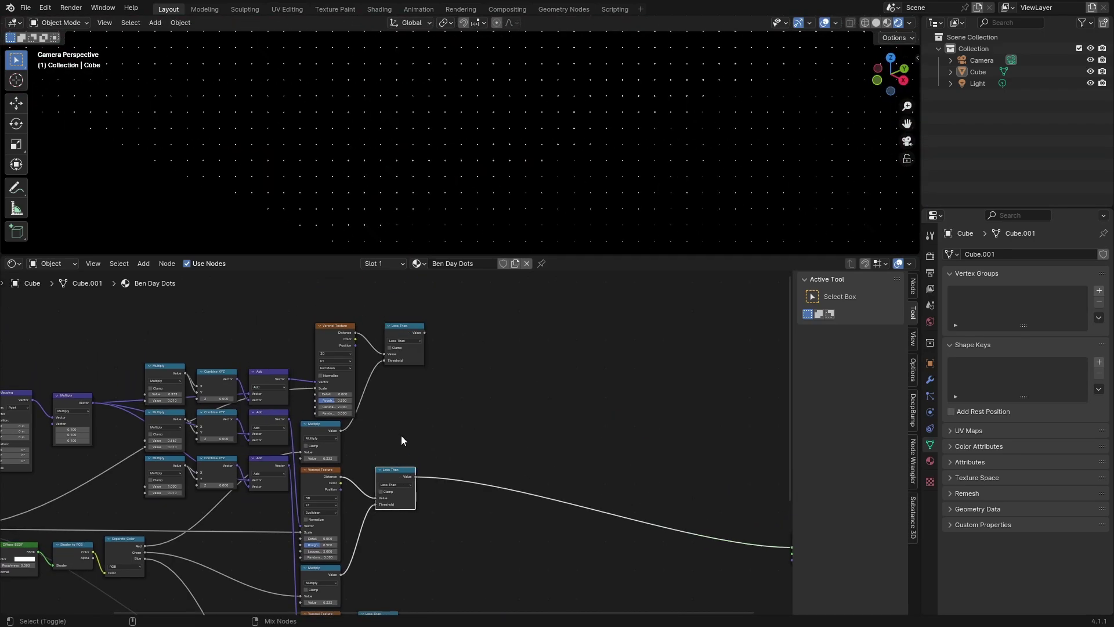
ctrl+shift+click(414, 328)
ctrl+shift+click(409, 472)
middle_drag(409, 474, 421, 355)
ctrl+shift+click(411, 477)
scroll(424, 390, down, 1)
ctrl+shift+click(411, 326)
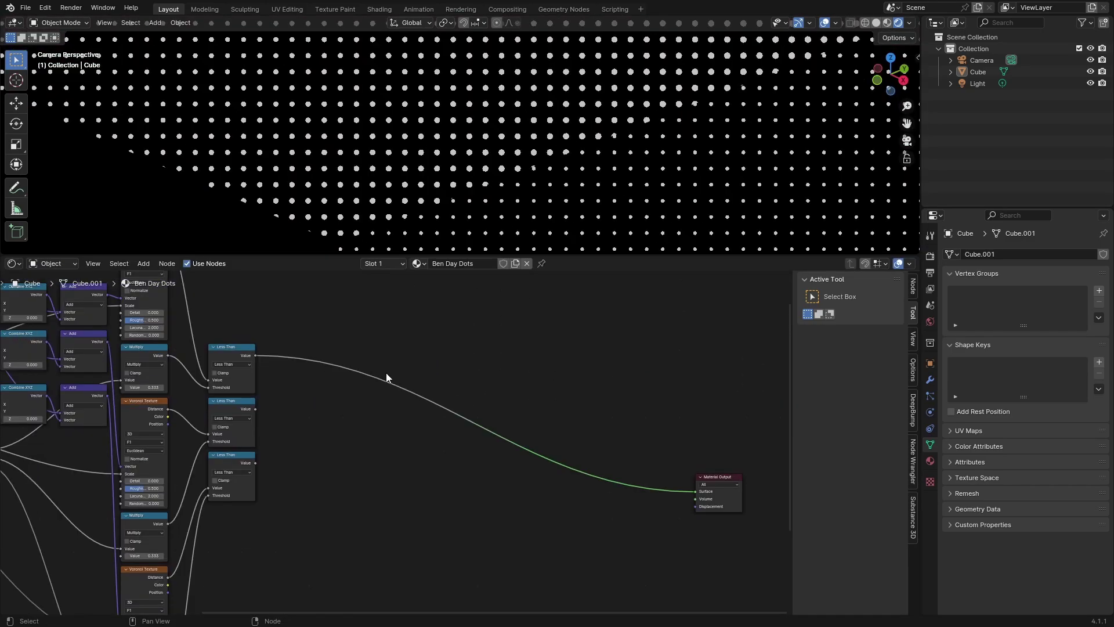
Space the three Less Than nodes apart vertically in their column.
middle_drag(265, 370, 286, 399)
scroll(323, 433, up, 3)
scroll(267, 434, down, 2)
drag(285, 387, 284, 343)
middle_drag(293, 502, 390, 477)
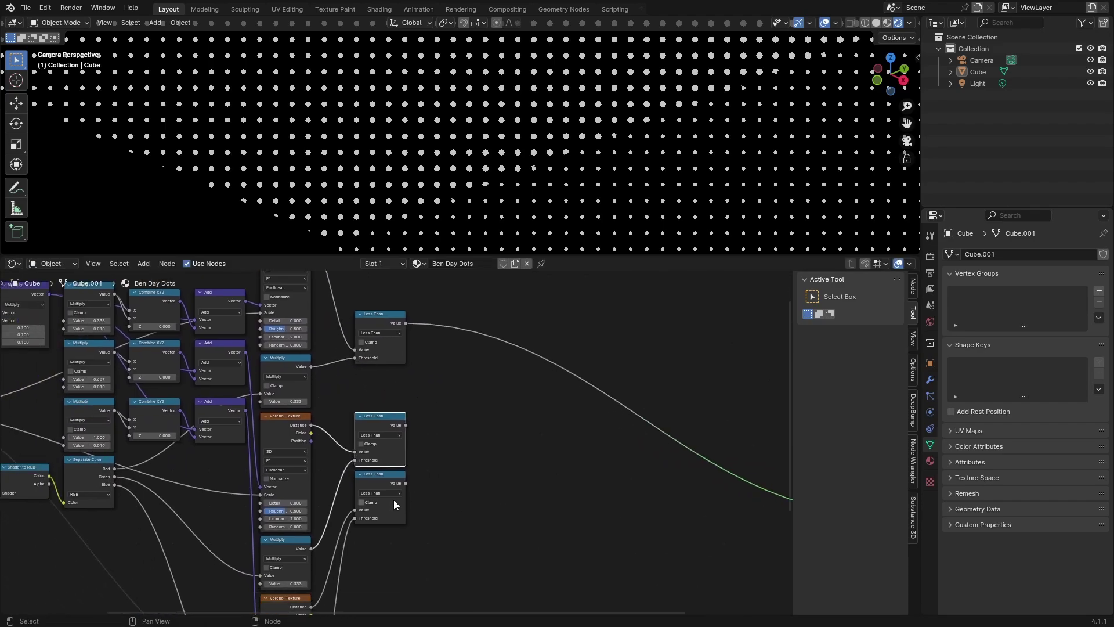
drag(385, 484, 388, 528)
scroll(406, 406, up, 2)
middle_drag(382, 335, 383, 407)
click(366, 373)
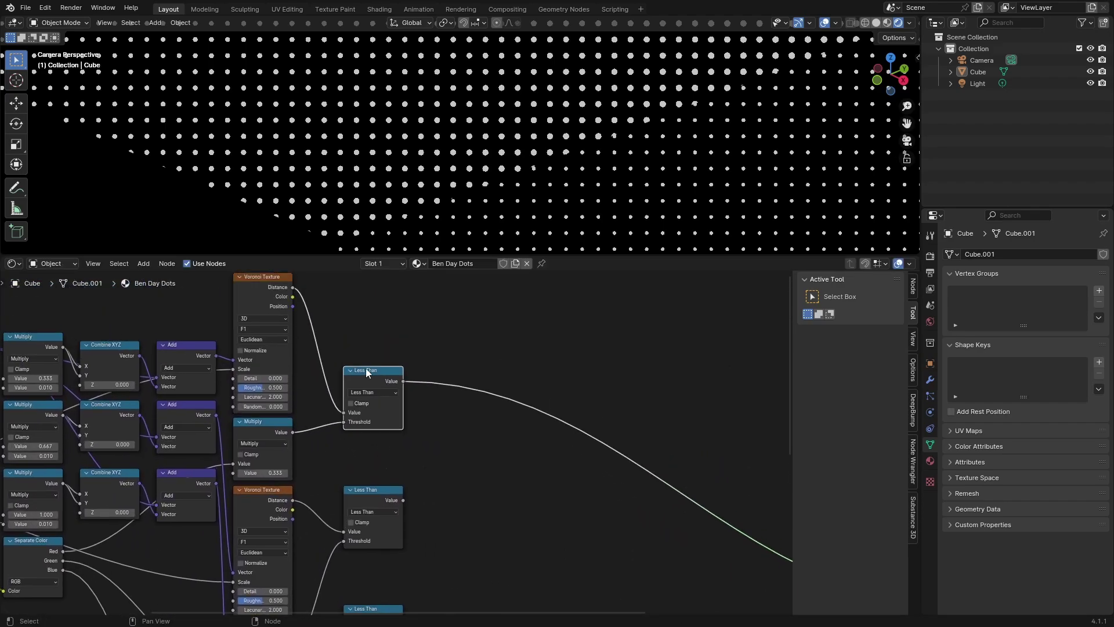
Insert a Mix Color node into the link between the top Less Than node and the Material Output.
middle_drag(464, 397, 455, 399)
scroll(514, 143, down, 8)
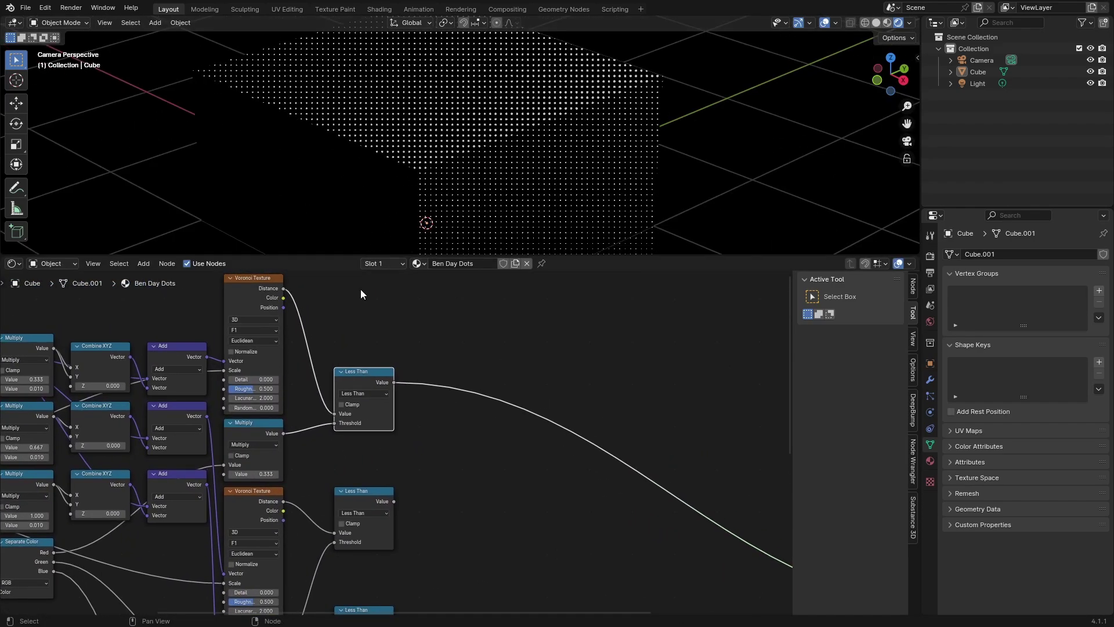
middle_drag(447, 472, 314, 440)
scroll(318, 391, up, 2)
key(shift+a)
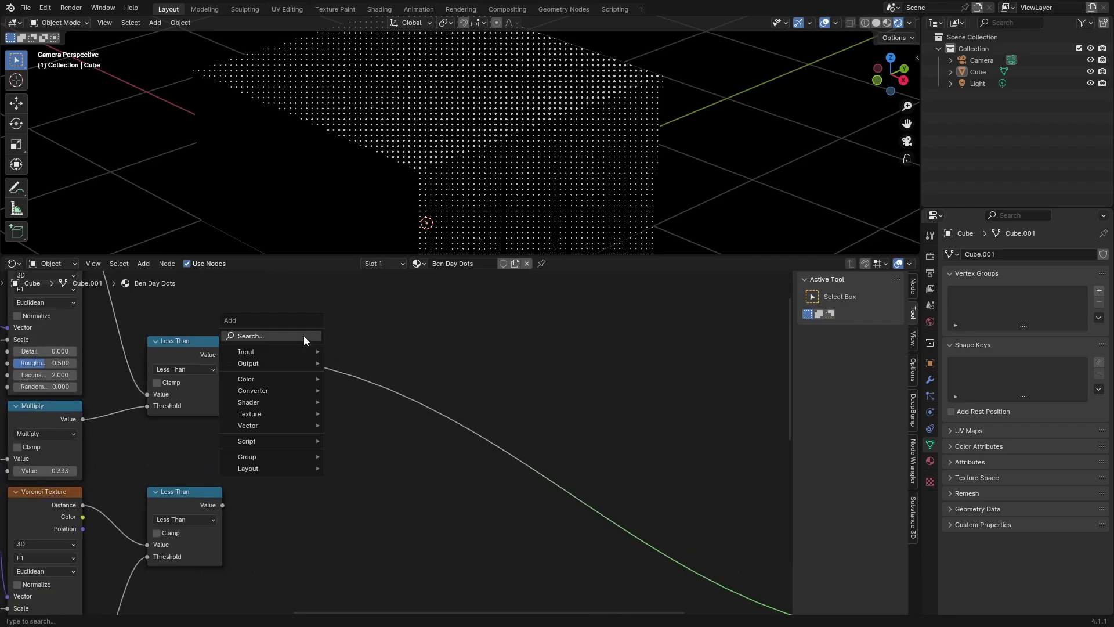
click(304, 340)
text(mi)
key(Down)
key(Return)
click(283, 350)
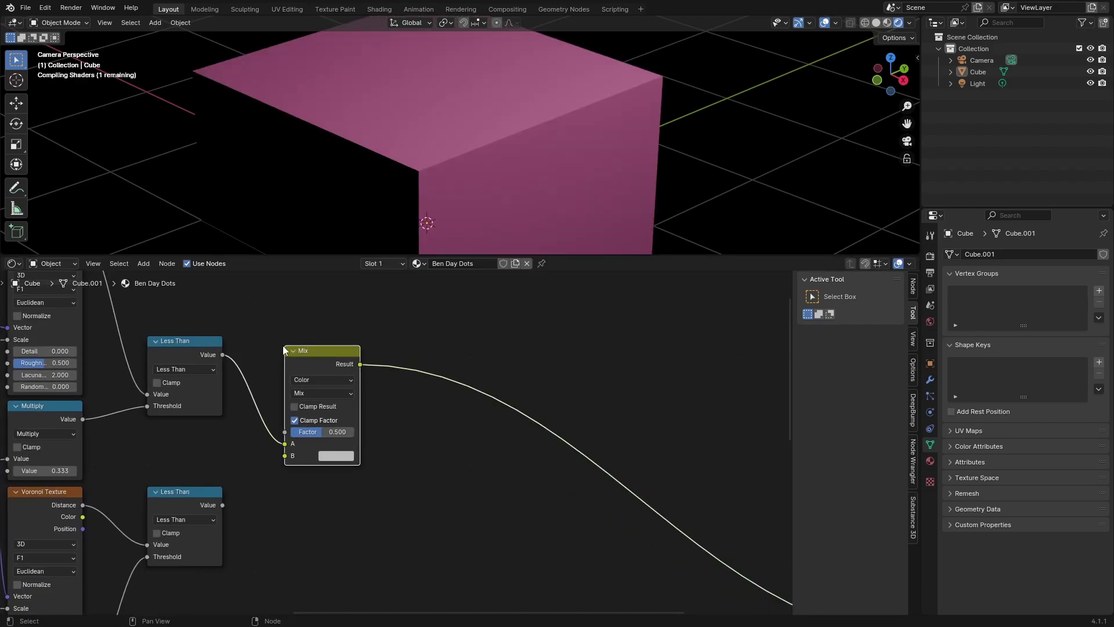
Move the Mix node up and reconnect the top Less Than's Value from its A input to its Factor.
middle_drag(273, 360, 489, 389)
scroll(490, 389, up, 2)
drag(545, 380, 548, 333)
middle_drag(555, 394, 389, 394)
scroll(388, 393, up, 2)
drag(333, 445, 242, 440)
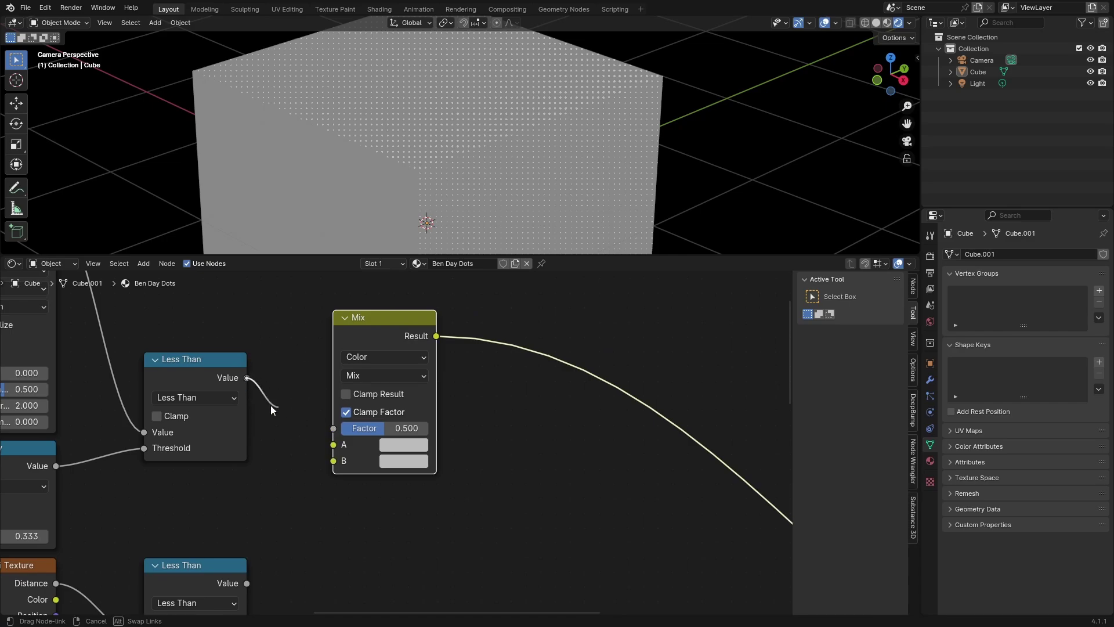
drag(344, 435, 343, 434)
Set the Mix node's A color to black and its B color to pure red.
click(389, 448)
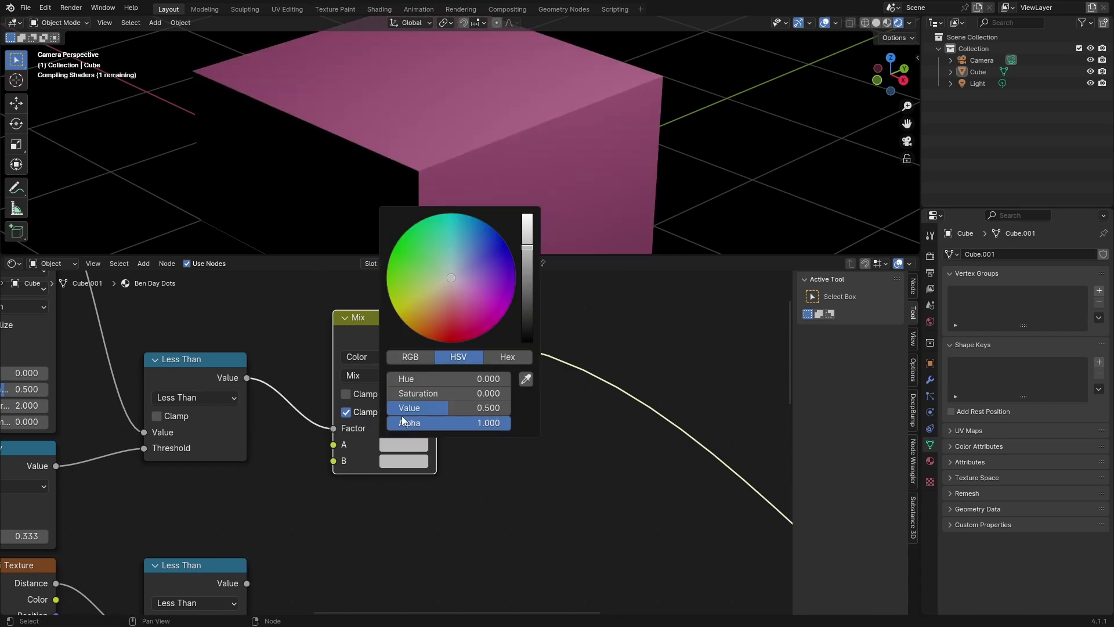
drag(530, 269, 528, 340)
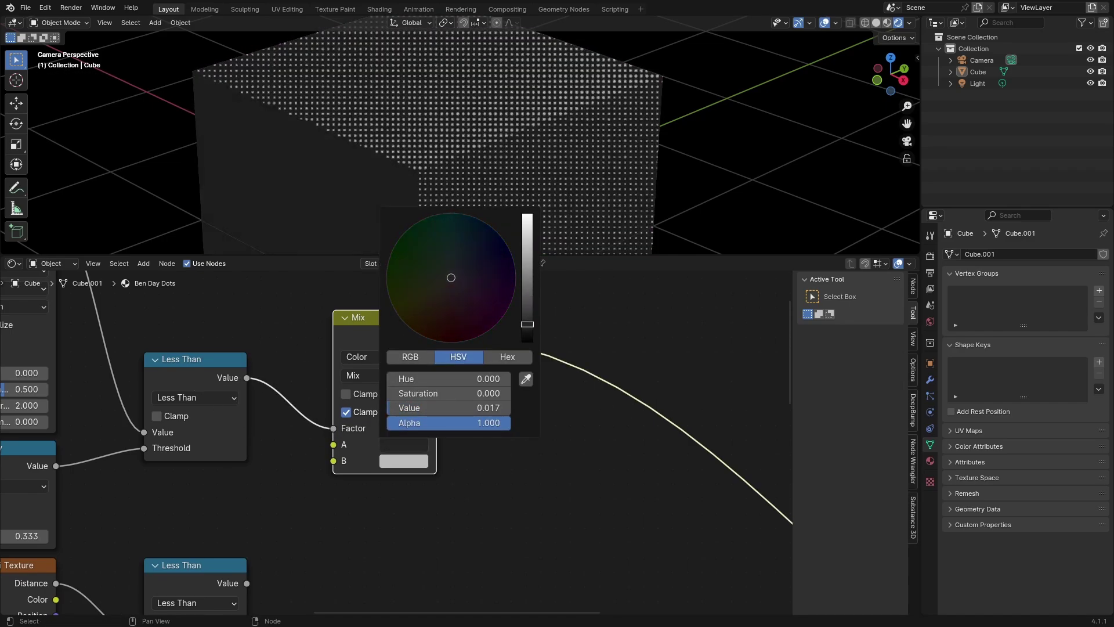
click(391, 463)
drag(527, 272, 527, 227)
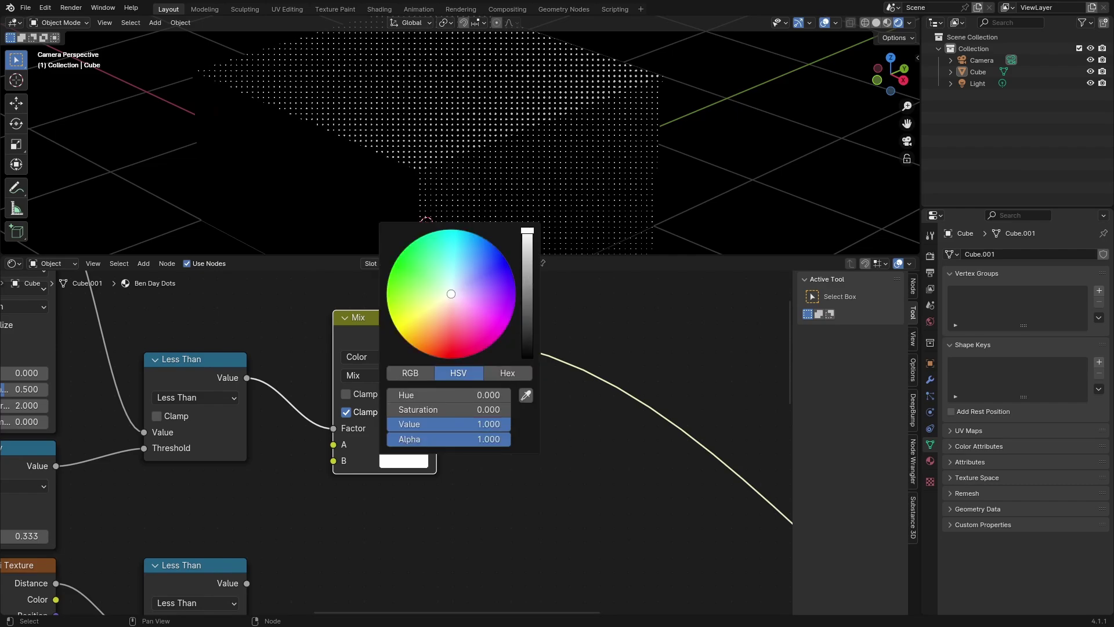
click(411, 372)
drag(469, 424, 371, 412)
click(470, 504)
Duplicate the black-and-red Mix node twice, stacking the copies below it beside the other Less Than nodes.
scroll(399, 336, down, 8)
click(398, 333)
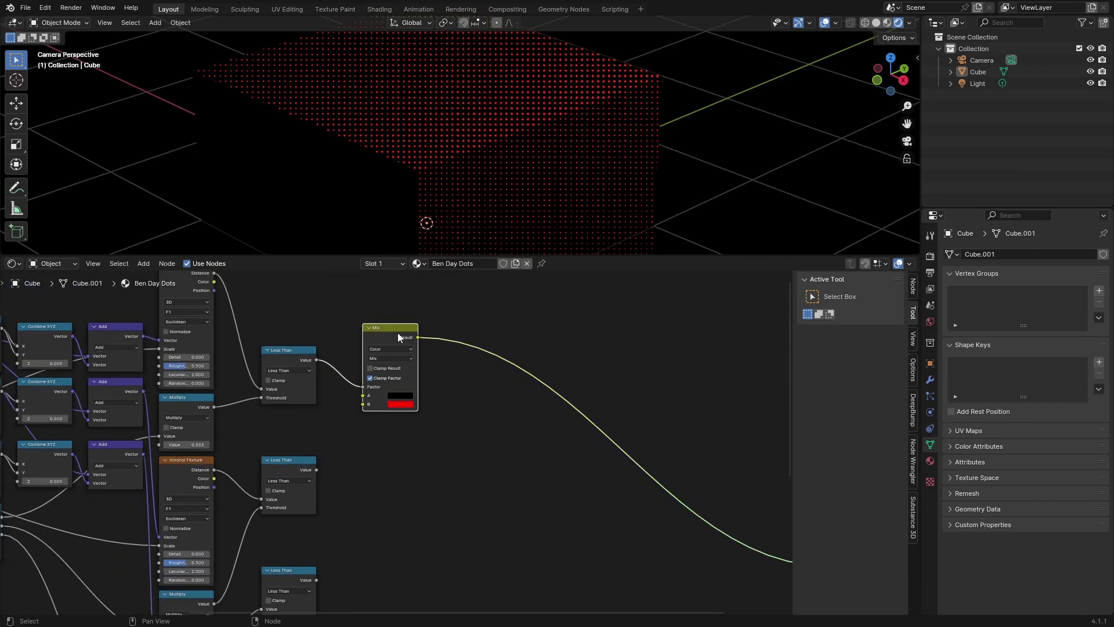
key(shift+d)
click(399, 427)
middle_drag(435, 485, 444, 436)
key(shift+d)
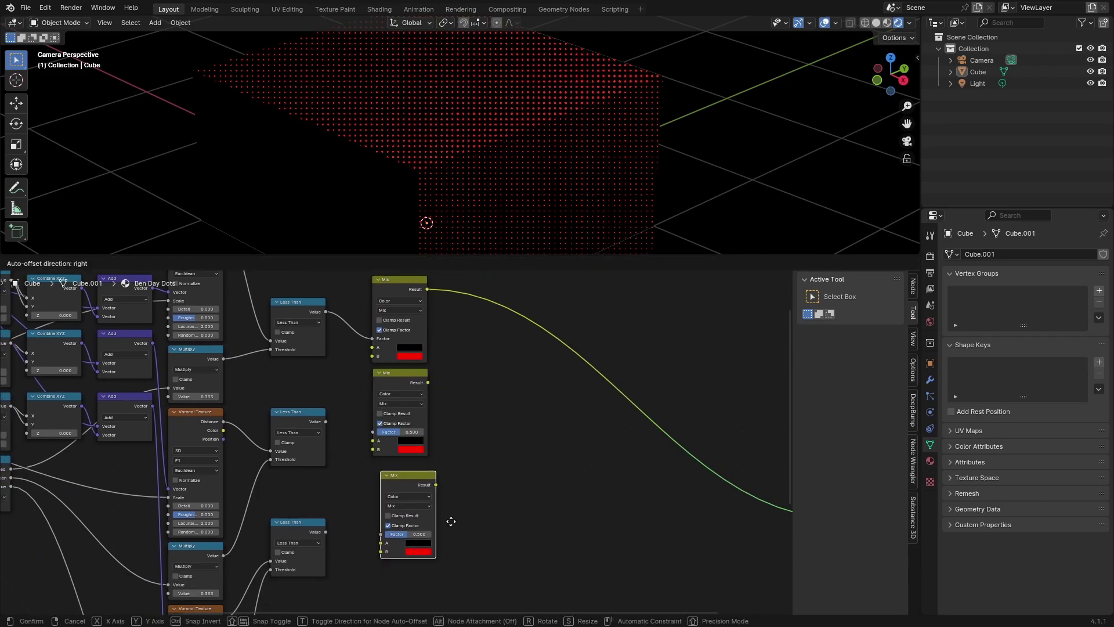
click(436, 519)
Connect the middle Less Than to the middle Mix node's Factor and set that node's B color to pure green.
scroll(436, 517, up, 1)
drag(307, 417, 368, 430)
click(414, 451)
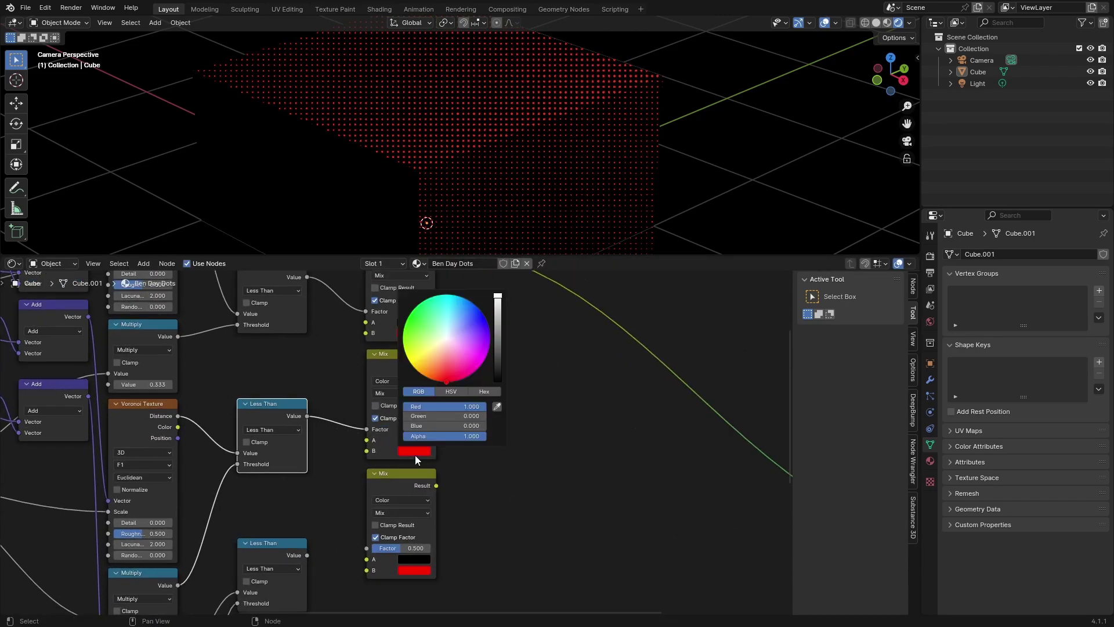
drag(450, 409, 486, 416)
Set the bottom Mix node's B color to pure blue and connect the bottom Less Than to its Factor.
middle_drag(463, 498, 488, 416)
click(436, 488)
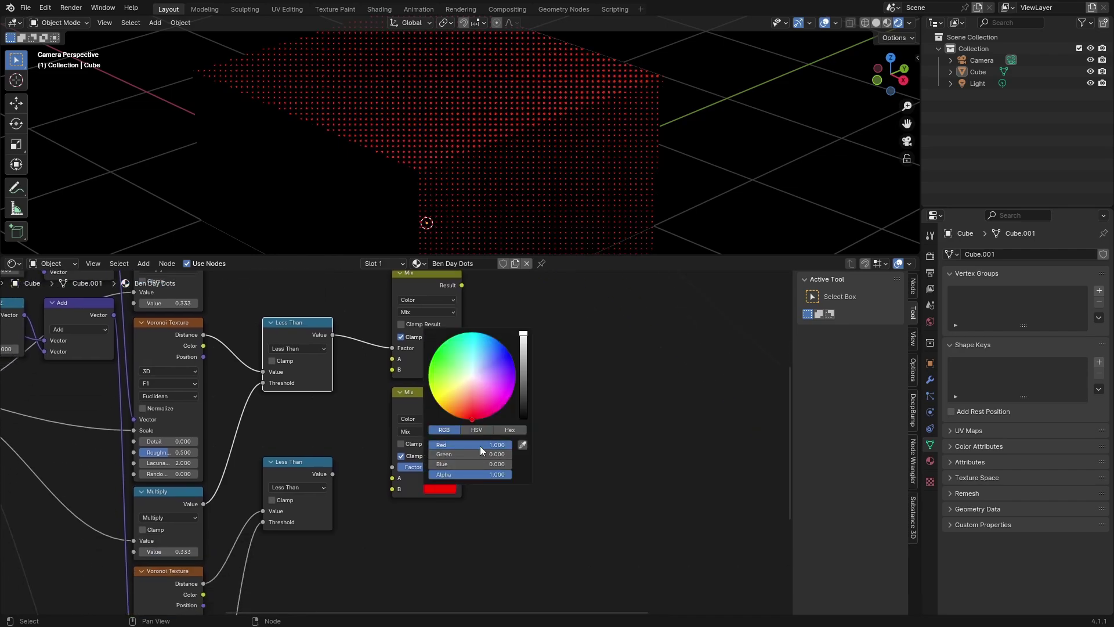
drag(482, 447, 519, 464)
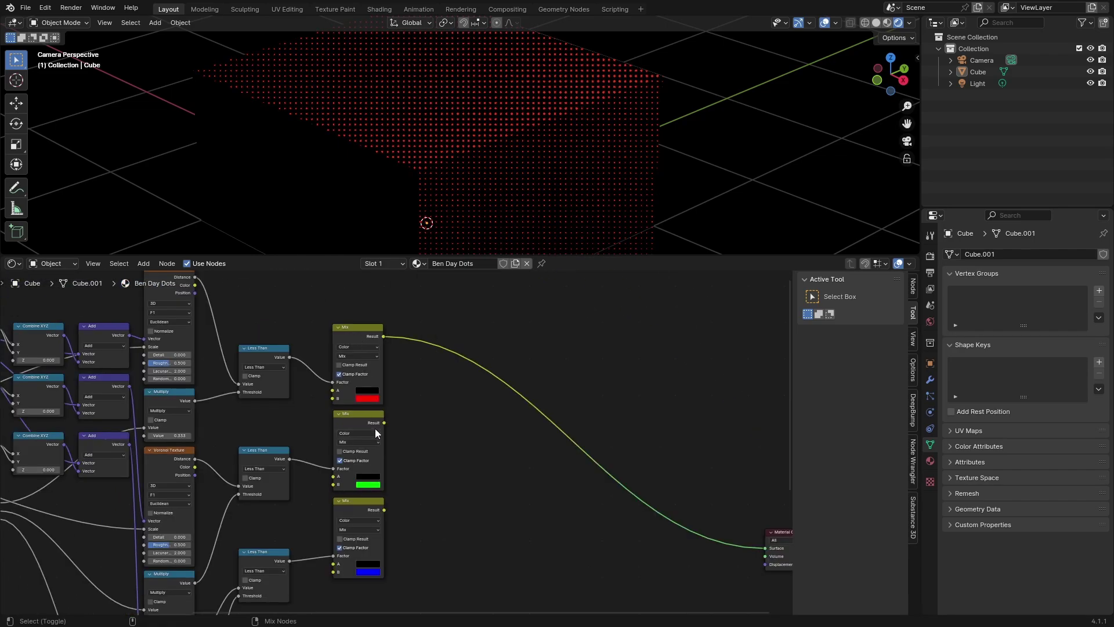
Preview the green and blue Mix nodes to check their colored dots on the cube.
ctrl+shift+click(378, 459)
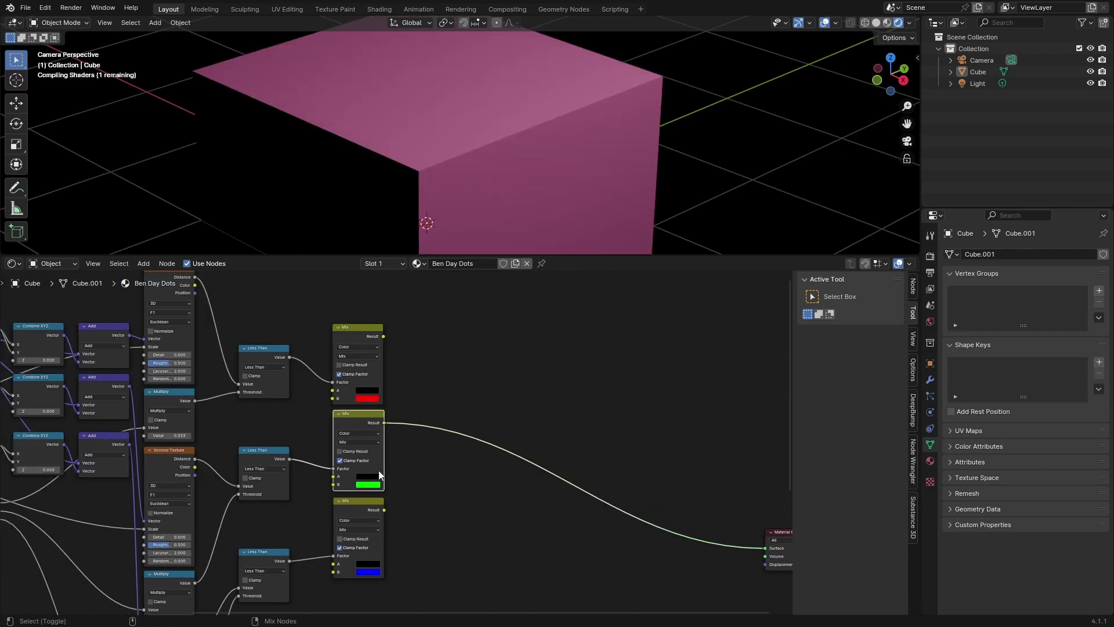
ctrl+shift+click(359, 510)
scroll(433, 410, up, 3)
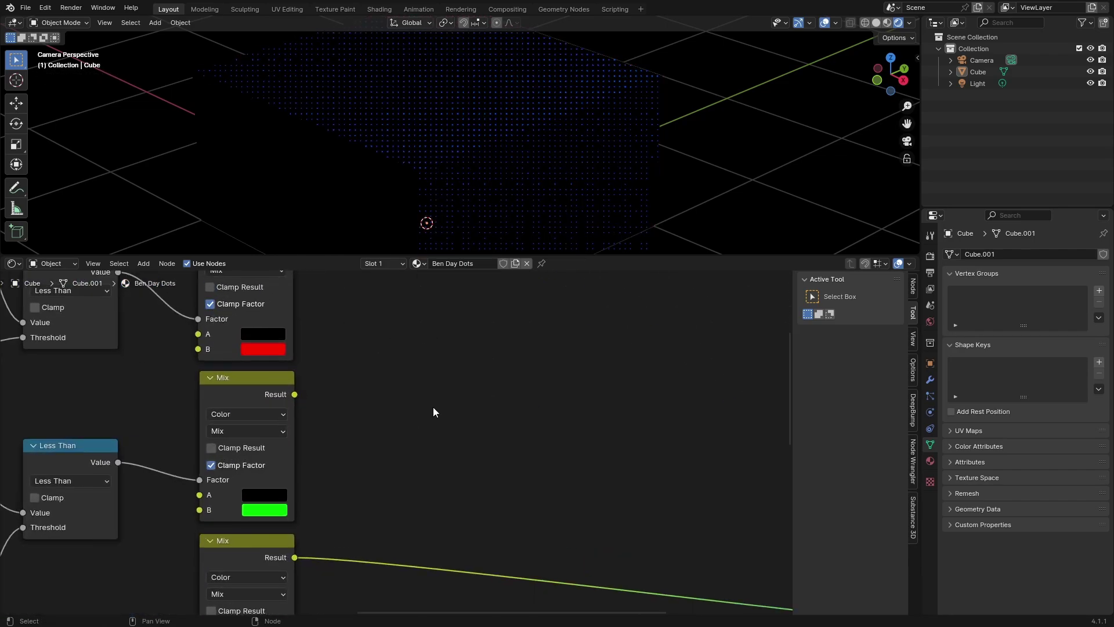
Add another Mix Color node beside the three colored Mix nodes and set its blending mode to Add.
scroll(379, 406, down, 1)
scroll(395, 428, up, 1)
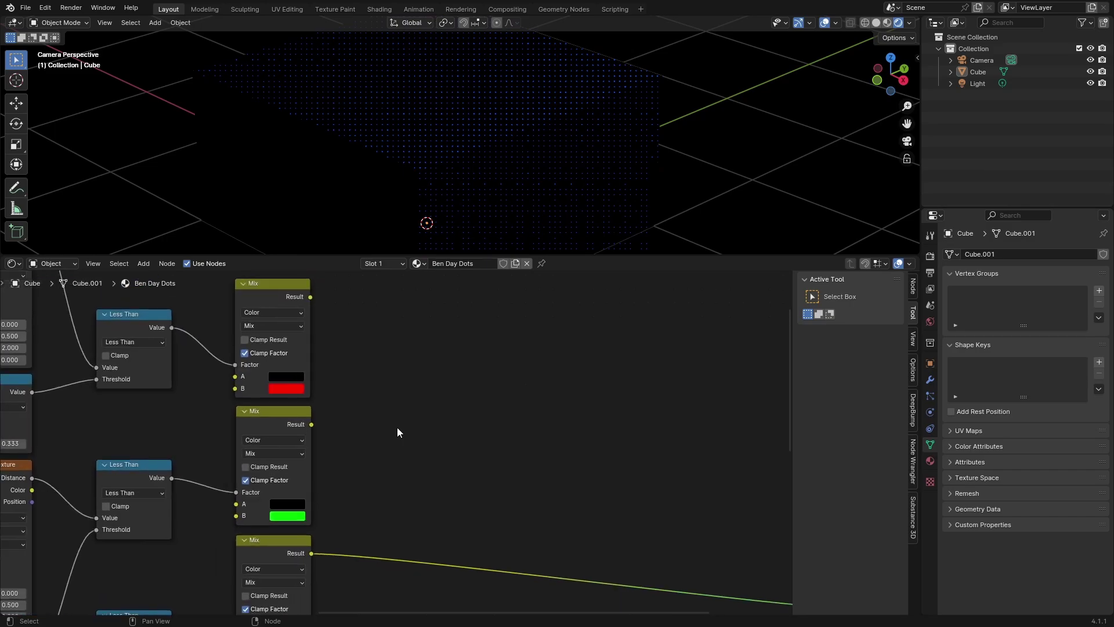
key(shift+a)
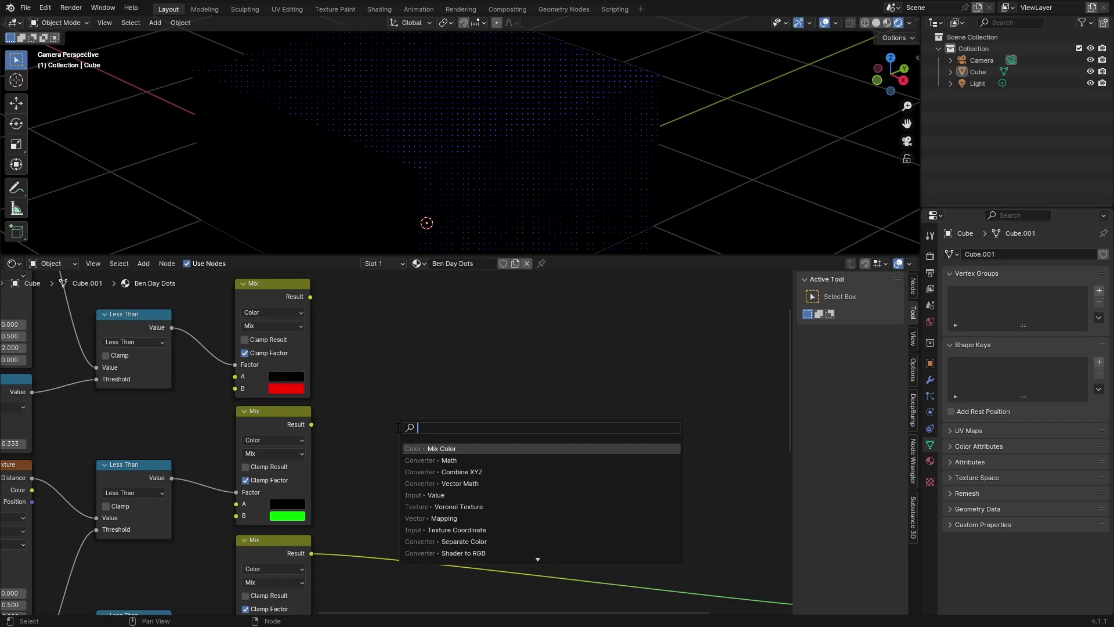
click(424, 446)
click(384, 331)
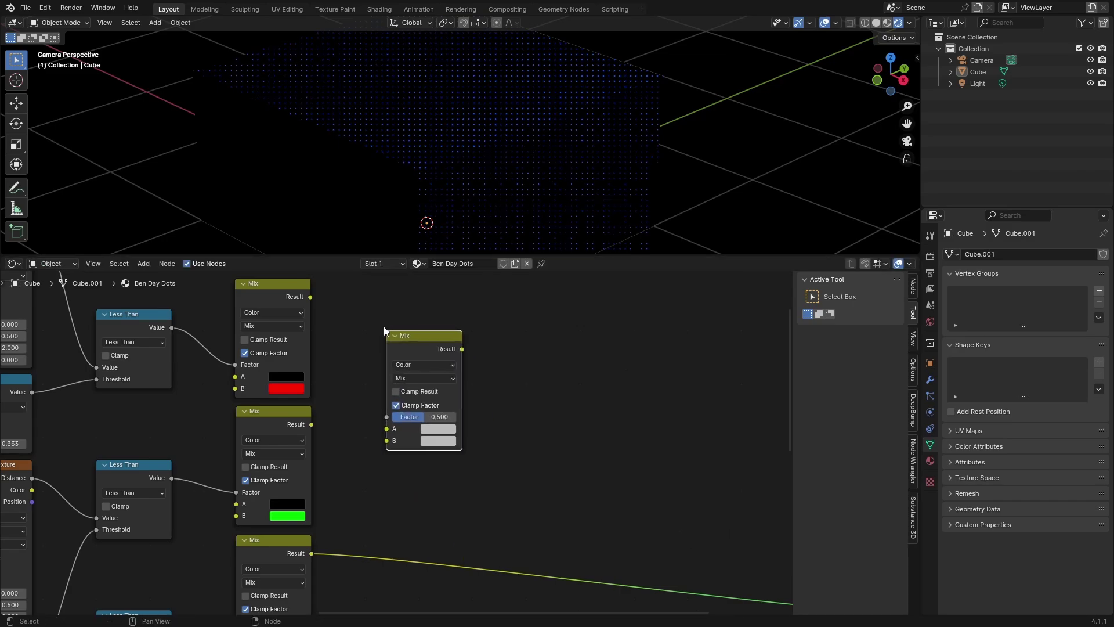
click(415, 378)
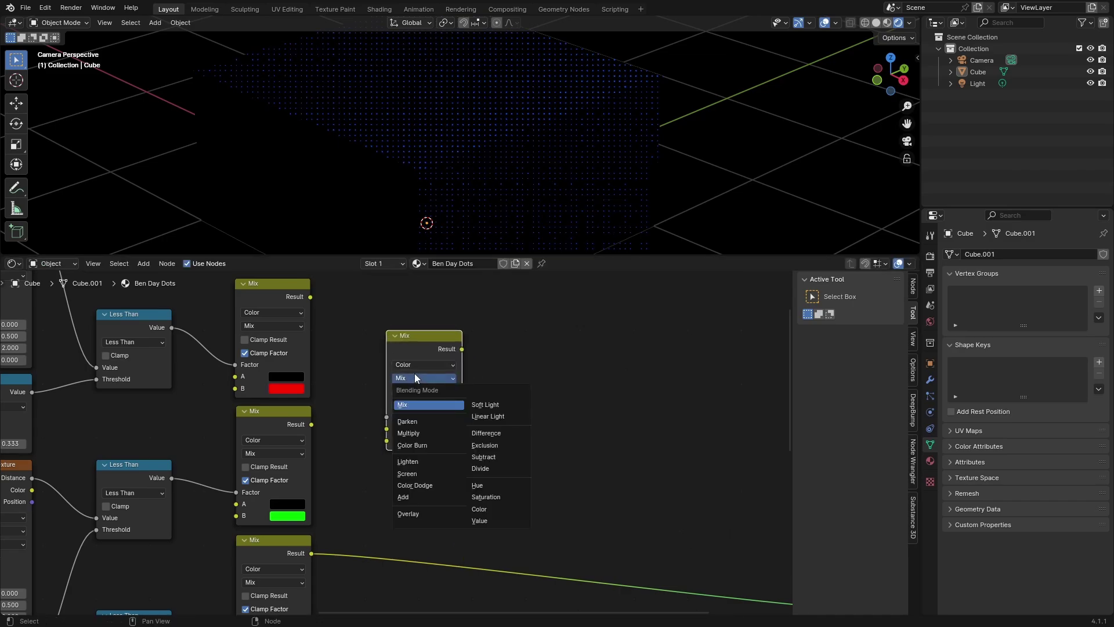
click(456, 497)
Duplicate the color Add node to its right and reposition the original beside the colored Mix nodes.
middle_drag(467, 387, 436, 392)
key(shift+d)
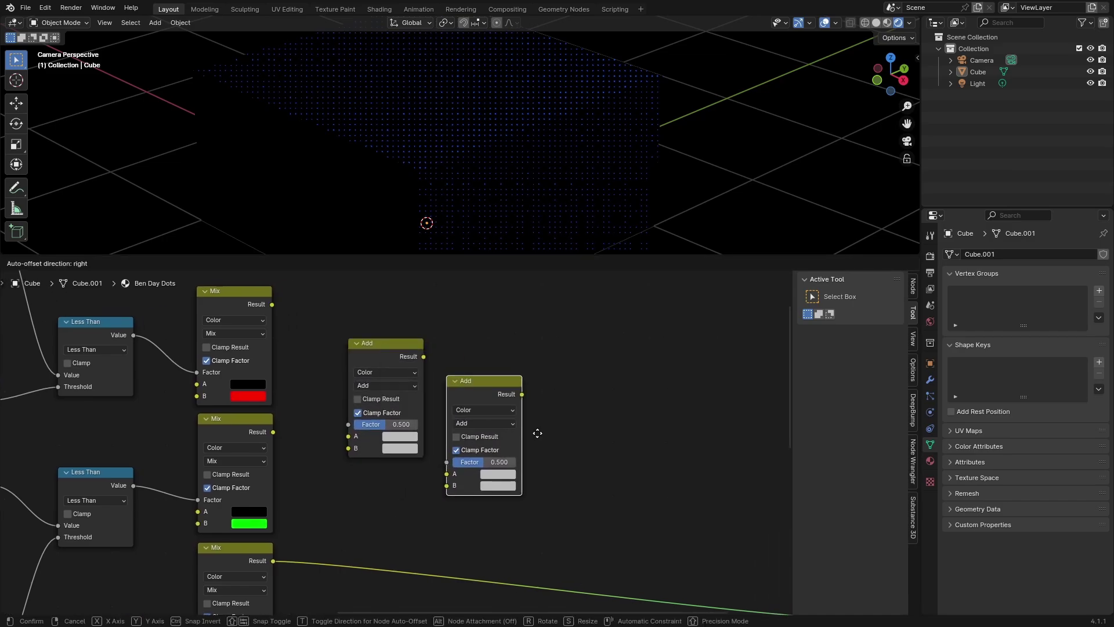
click(565, 436)
middle_drag(391, 360, 414, 378)
drag(415, 377, 450, 378)
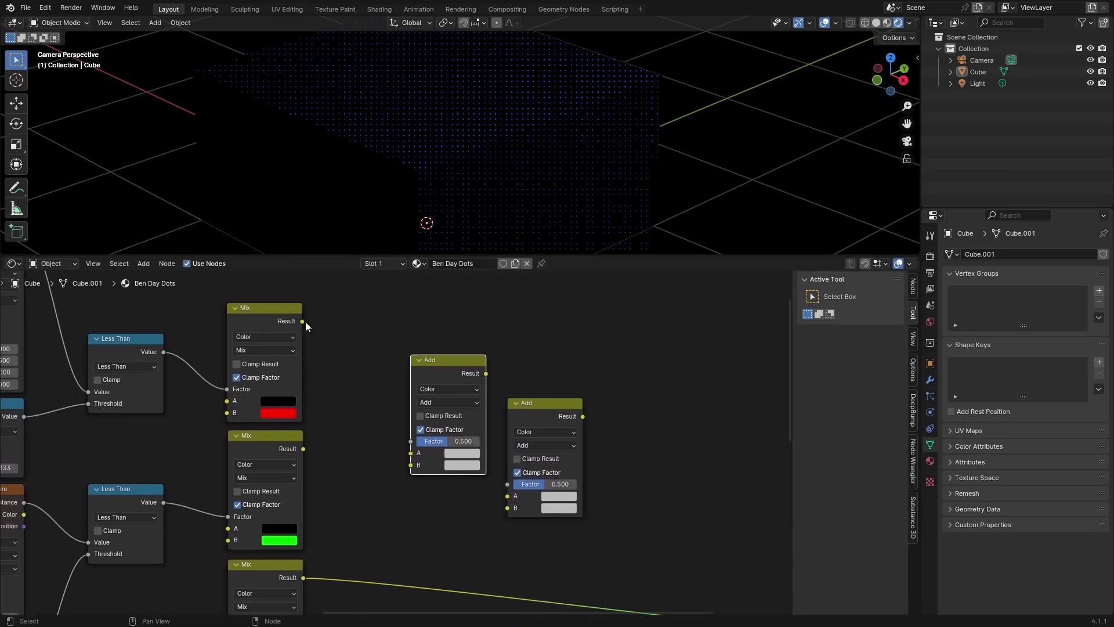
Connect the red and green Mix results to the first Add node's A and B, and move the second Add further along.
drag(305, 321, 417, 468)
middle_drag(516, 517, 417, 488)
drag(447, 377, 495, 380)
scroll(399, 441, down, 2)
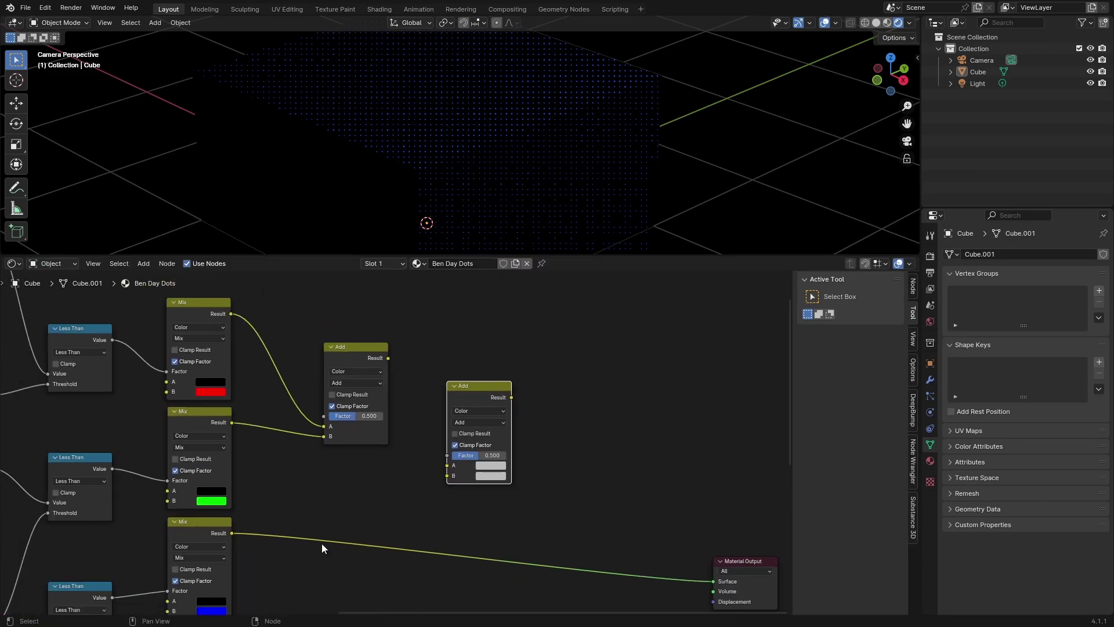
Connect the first Add result and the blue Mix to the second Add's A and B, and route its result to the Material Output.
middle_drag(321, 540, 317, 515)
drag(385, 333, 415, 394)
drag(442, 443, 442, 443)
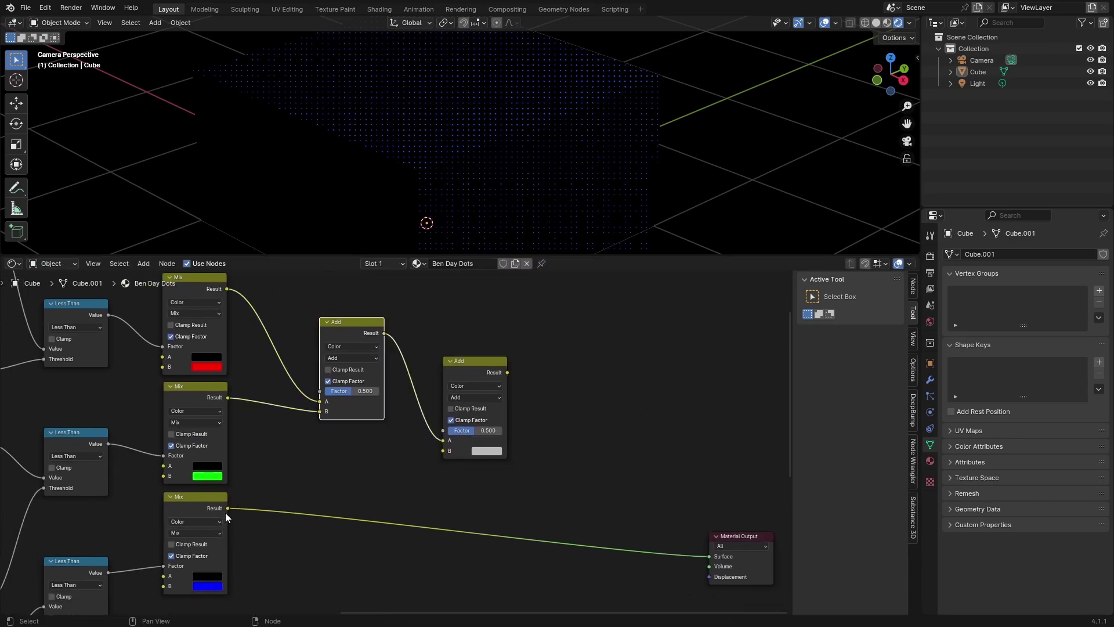
drag(228, 509, 440, 455)
ctrl+shift+click(456, 374)
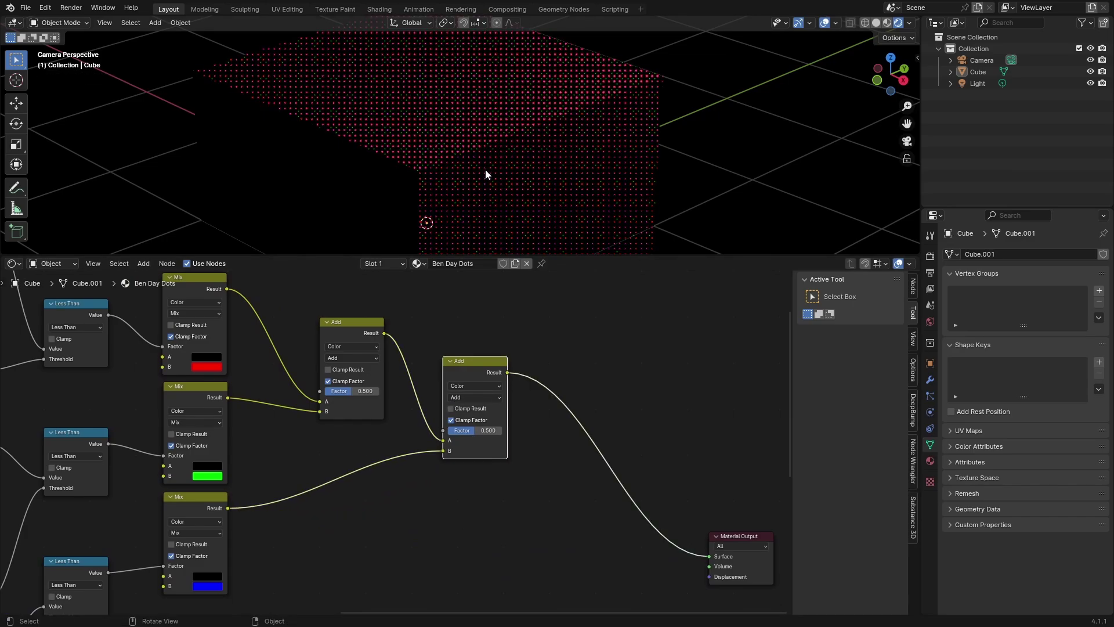
Set the Factor of both color Add nodes to 1 and inspect the combined dots up close.
scroll(485, 169, up, 3)
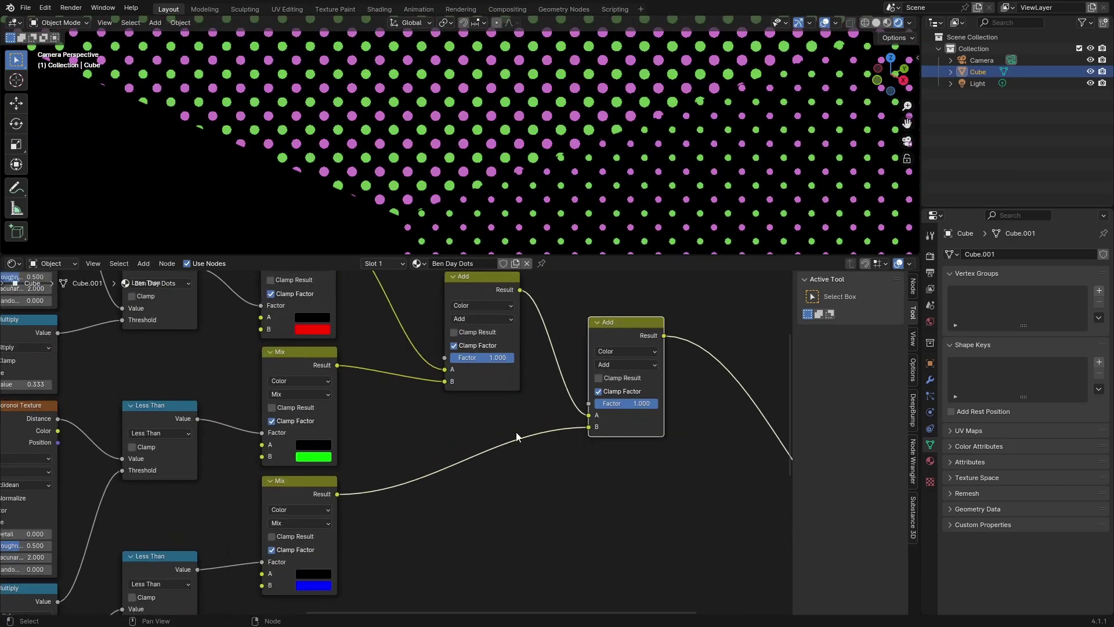
middle_drag(516, 437, 288, 465)
scroll(495, 120, up, 5)
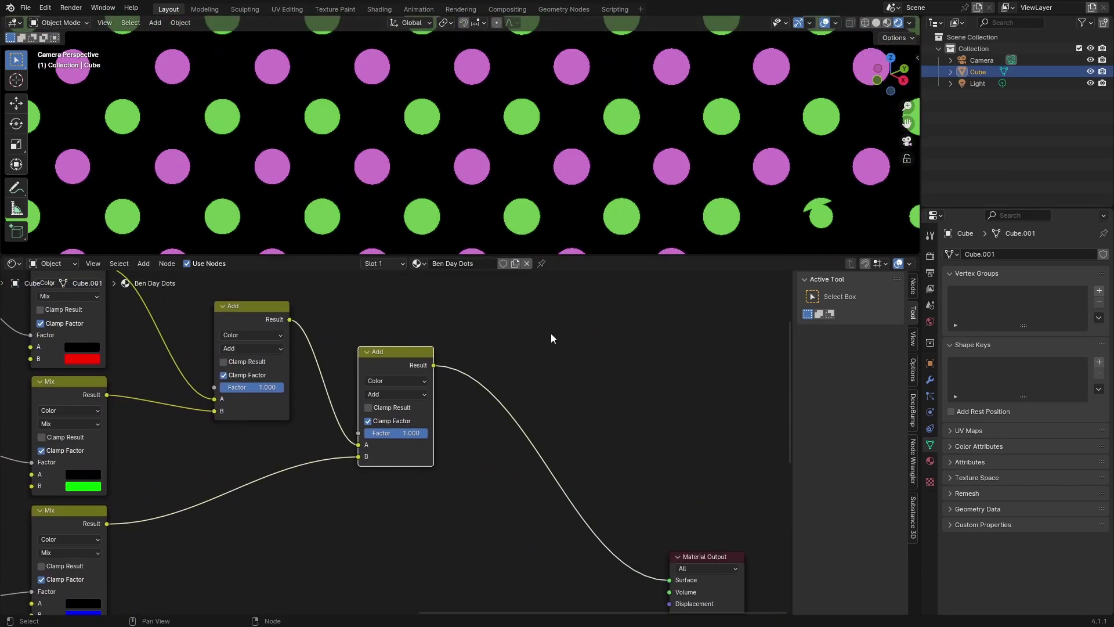
Move the Material Output node up beside the second color Add node and check the dots on the cube.
drag(717, 556, 566, 361)
scroll(456, 195, down, 5)
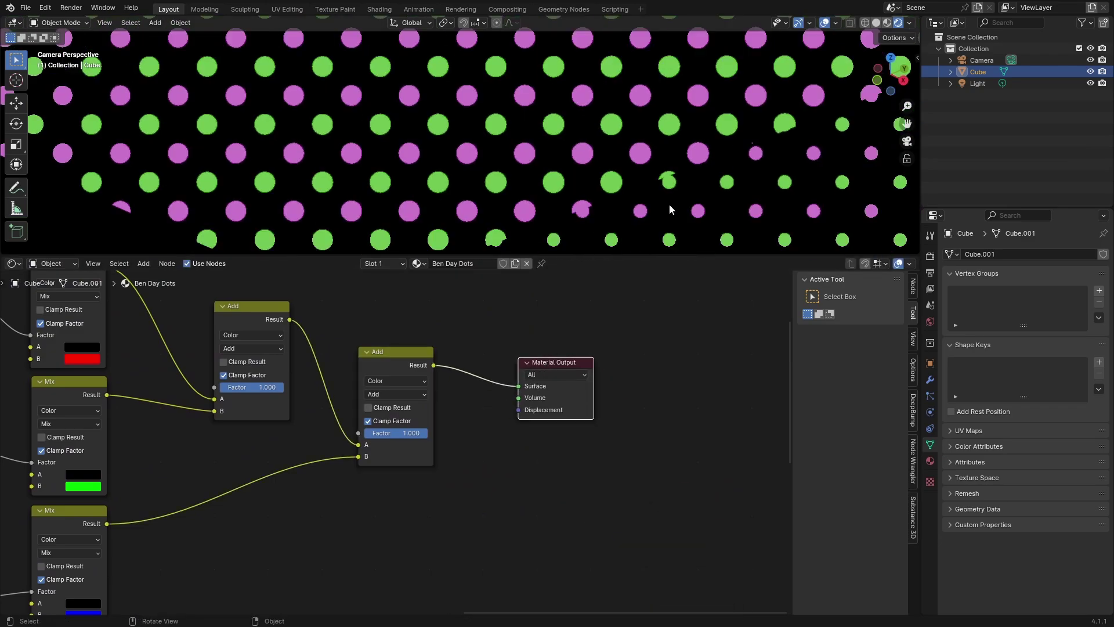
middle_drag(350, 495, 717, 527)
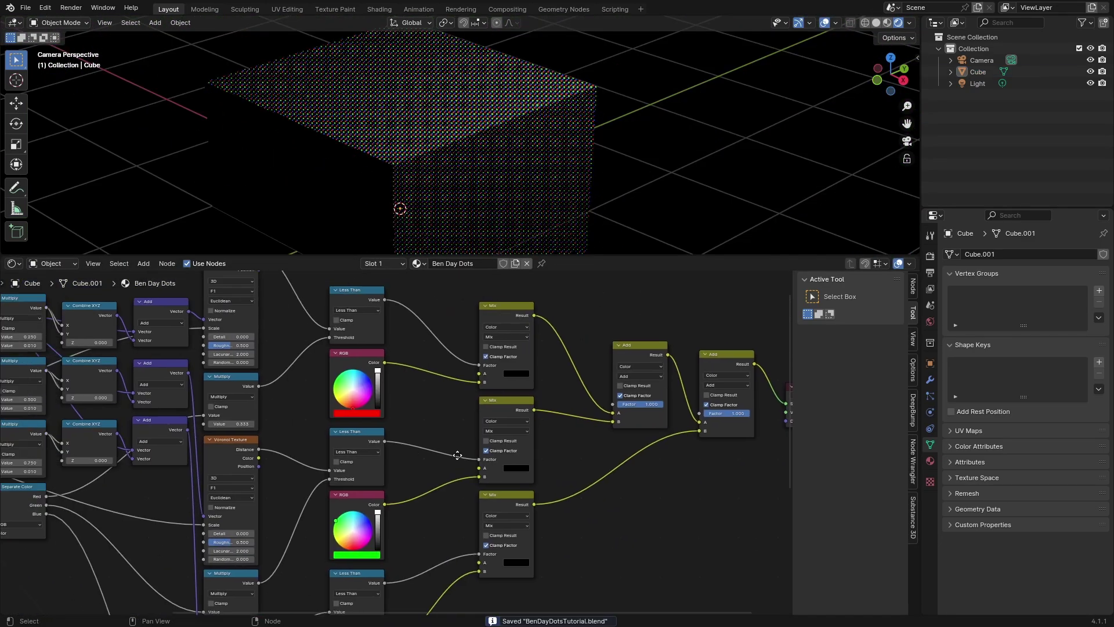
Review the Mapping, Multiply and Combine XYZ offset nodes alongside the separated red, green and blue dots on the cube.
scroll(257, 377, up, 3)
middle_drag(257, 377, 307, 419)
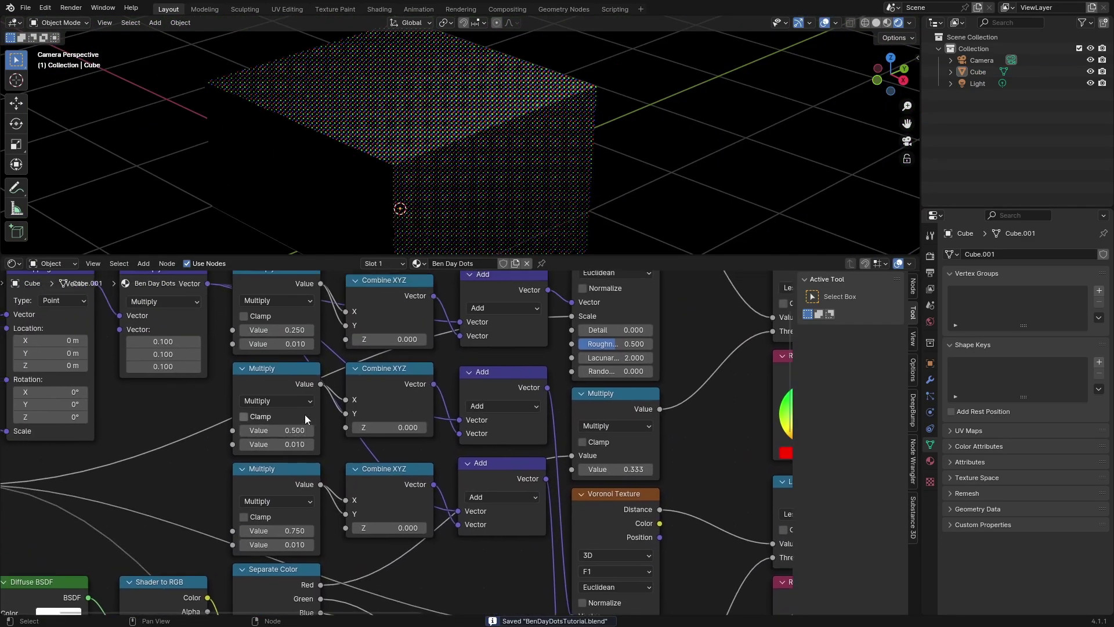
scroll(304, 419, down, 2)
scroll(427, 182, up, 6)
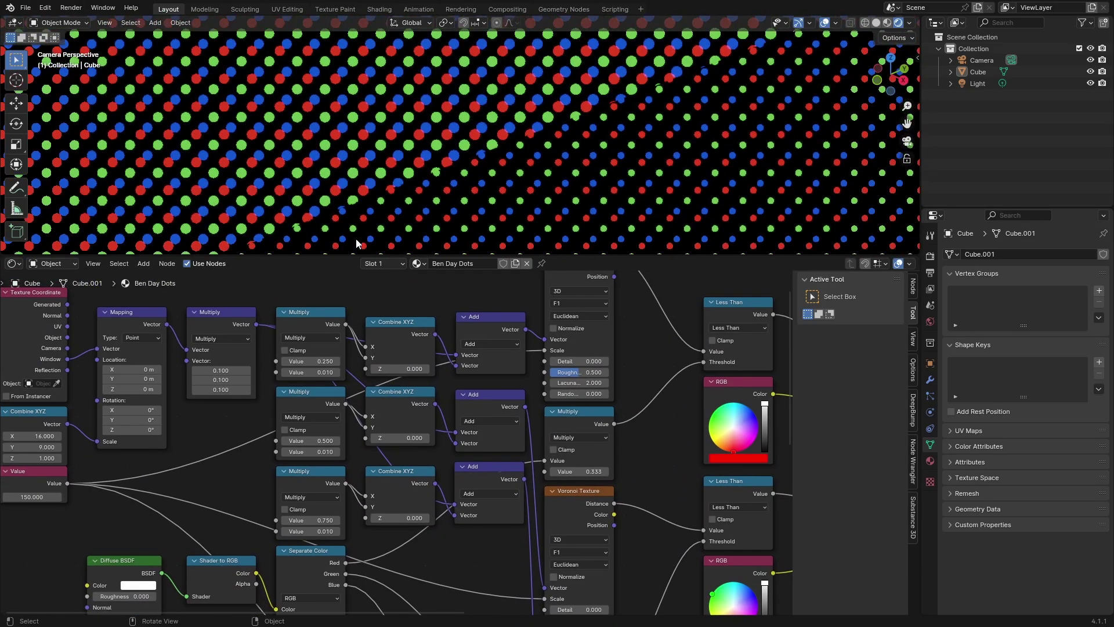
middle_drag(237, 421, 415, 477)
scroll(393, 483, up, 5)
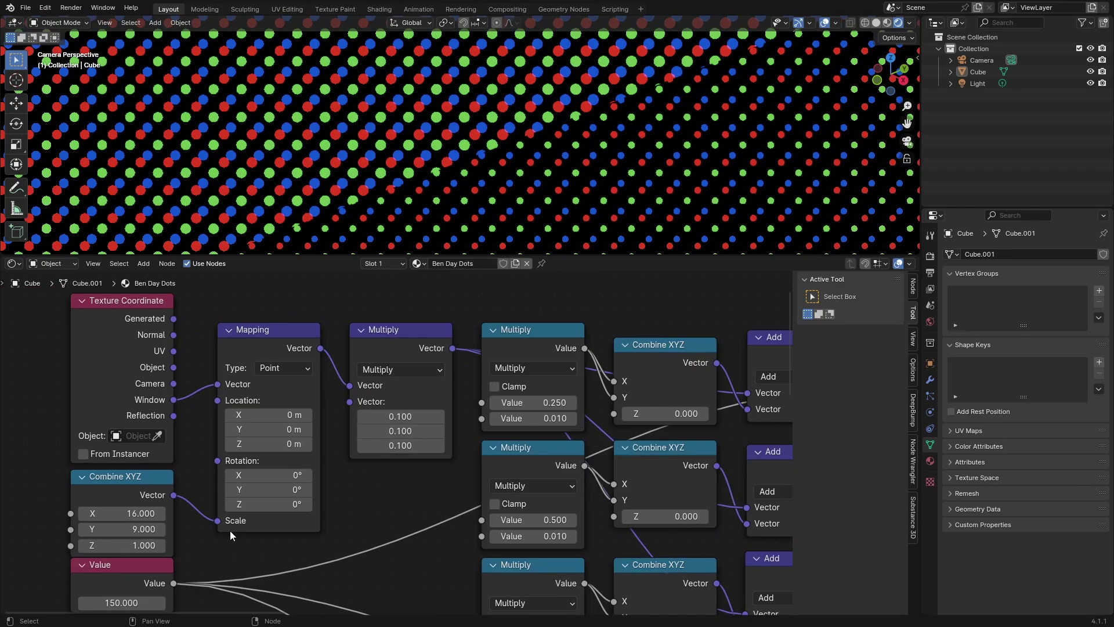
middle_drag(419, 487, 251, 429)
scroll(217, 405, down, 2)
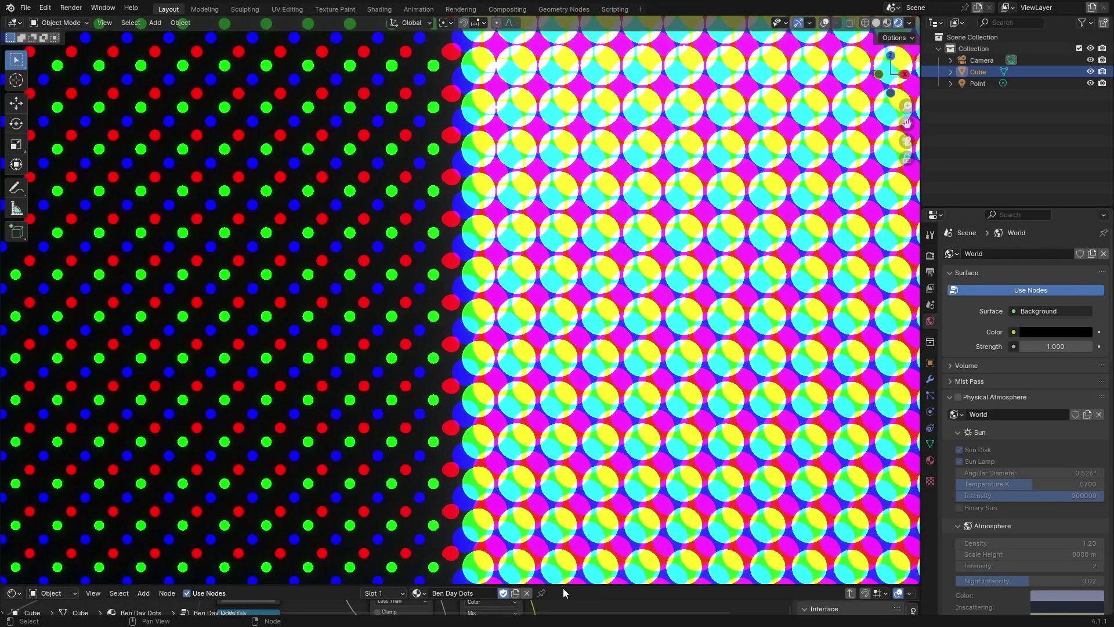
Examine the node tree inside the Ben Day Dots group, from the offset Multiply nodes through Separate Color to the Voronoi textures.
key(ctrl+space)
middle_drag(173, 587, 402, 426)
scroll(403, 426, up, 6)
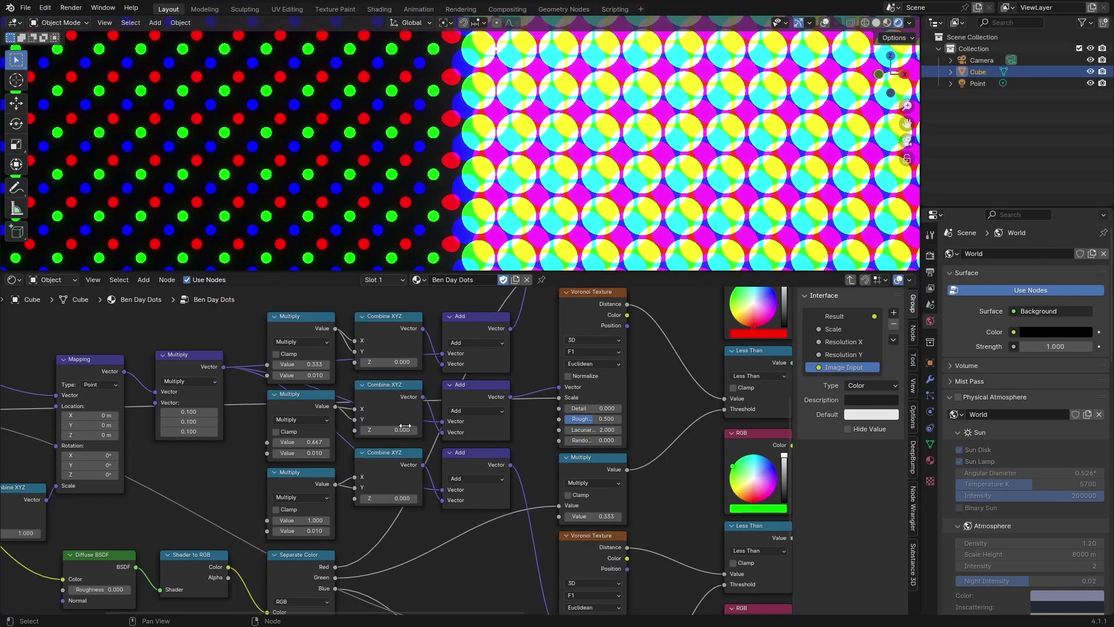
middle_drag(233, 440, 311, 457)
scroll(377, 452, up, 3)
scroll(374, 455, down, 1)
scroll(541, 516, down, 6)
middle_drag(415, 532, 177, 427)
scroll(688, 482, up, 7)
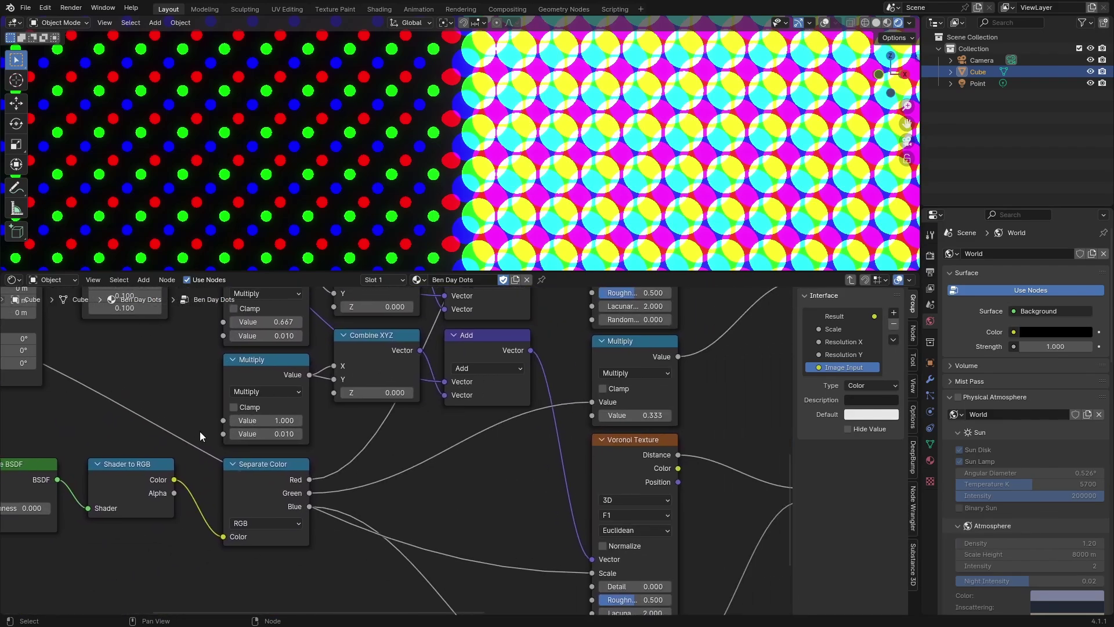
scroll(342, 456, down, 3)
middle_drag(542, 465, 229, 339)
scroll(378, 374, down, 1)
middle_drag(378, 373, 193, 615)
Enlarge the 3D viewport and examine how the colored dots overlap on the cube's lit and shaded faces.
drag(560, 271, 558, 602)
scroll(511, 325, down, 13)
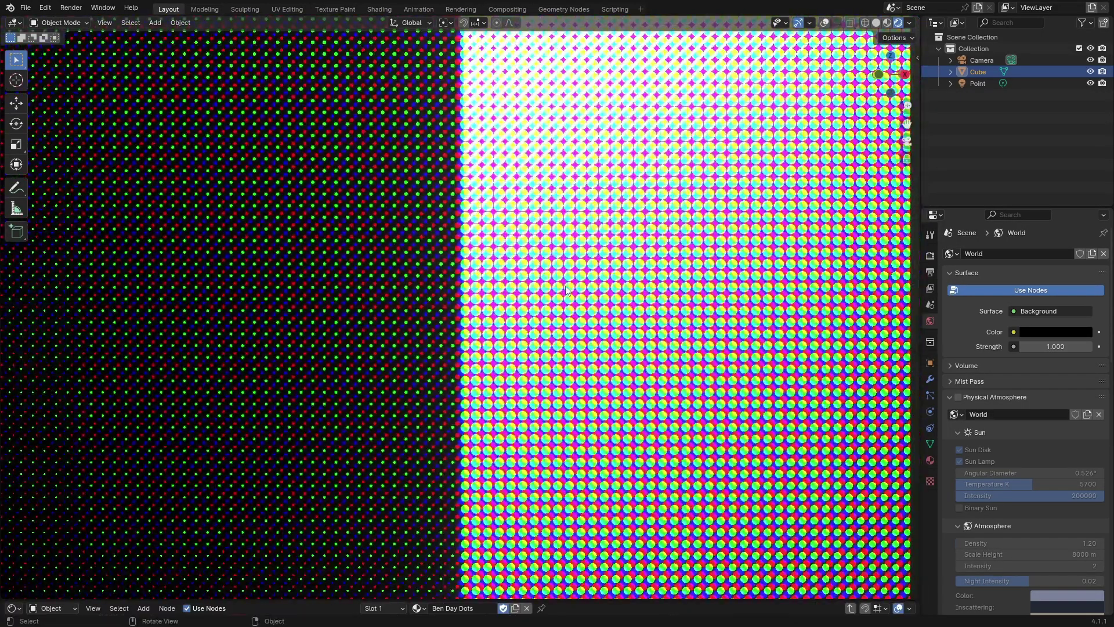
scroll(506, 200, up, 5)
shift+middle_drag(506, 198, 496, 546)
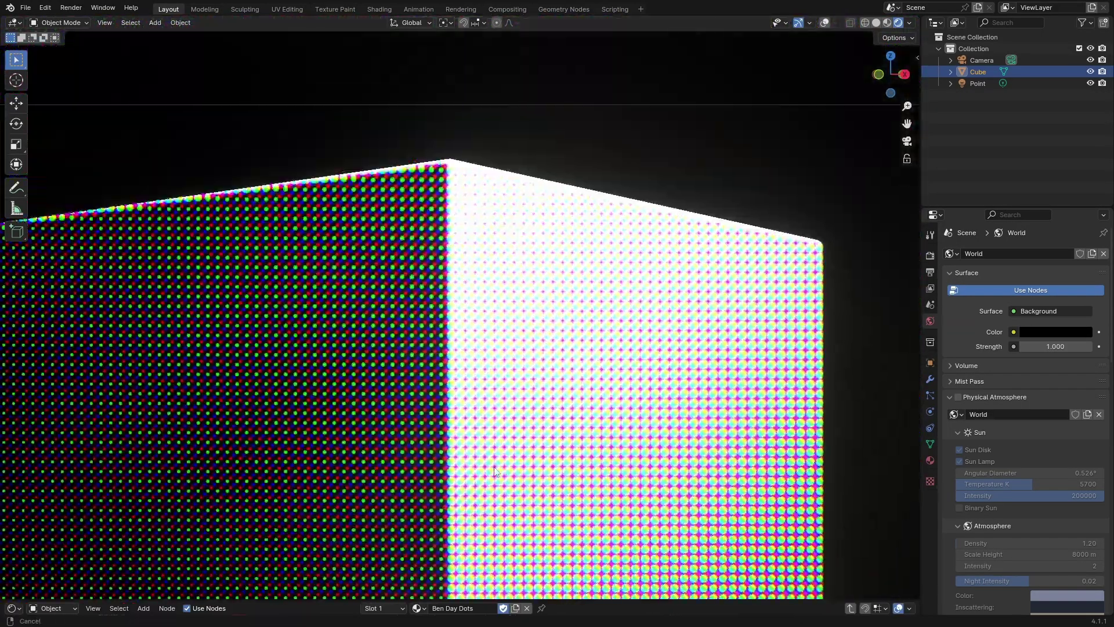
scroll(471, 341, up, 6)
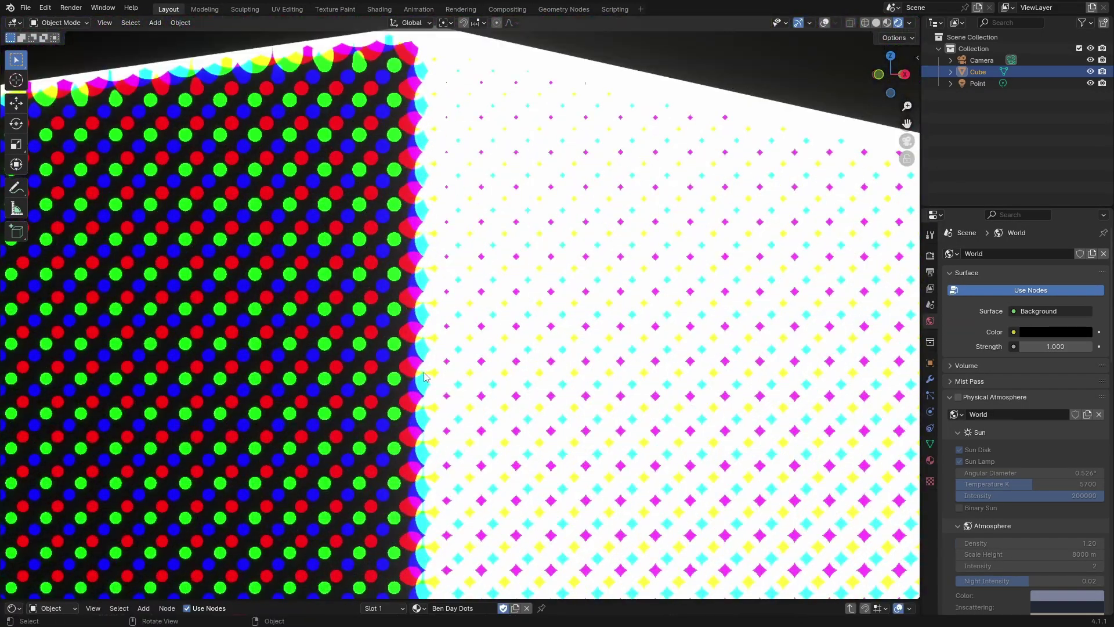
shift+middle_drag(428, 379, 533, 262)
scroll(523, 278, down, 4)
shift+middle_drag(476, 523, 405, 230)
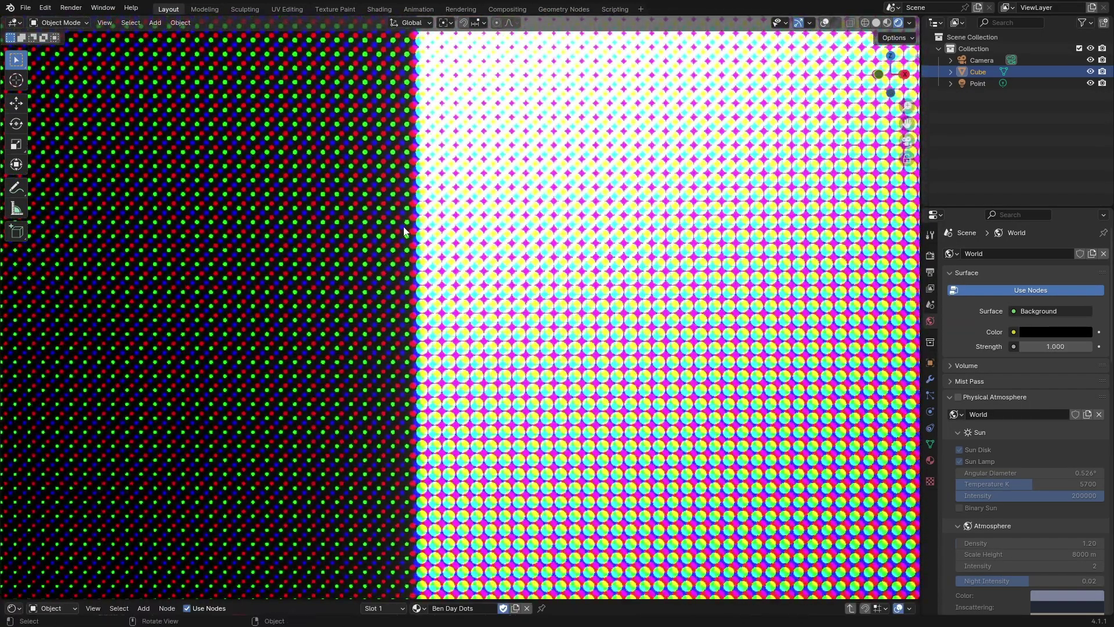
scroll(360, 290, up, 7)
scroll(354, 299, down, 14)
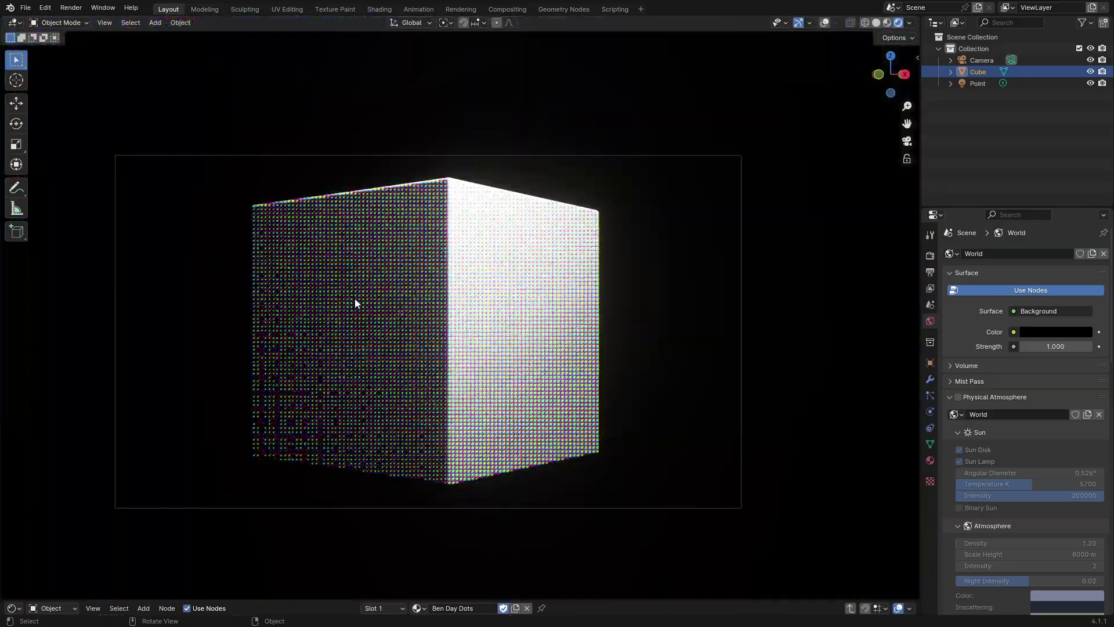
scroll(355, 303, up, 5)
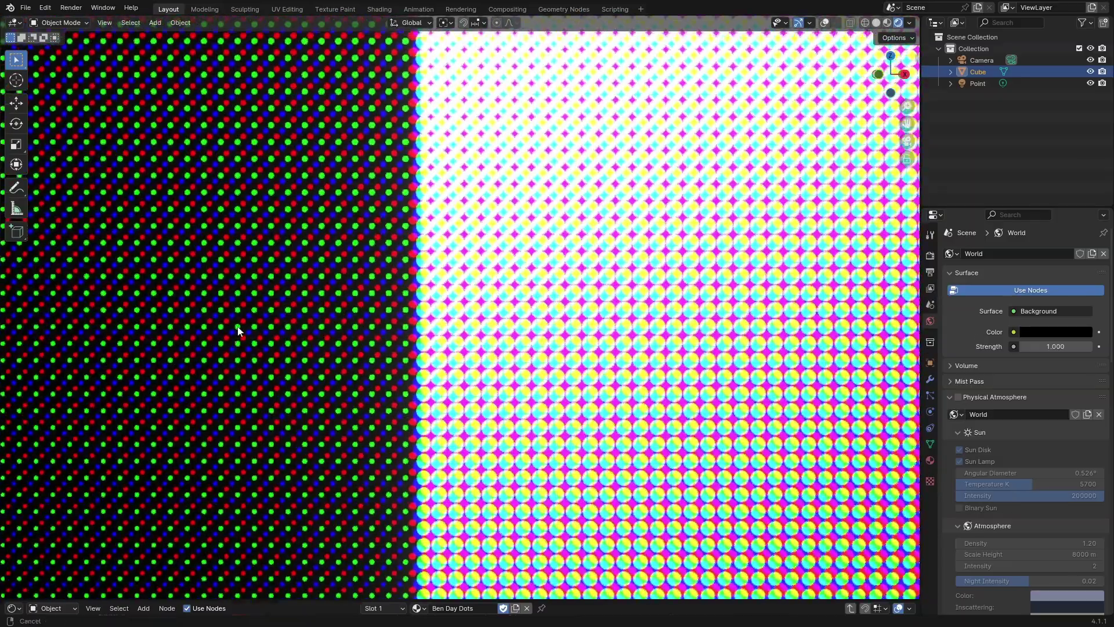
scroll(239, 329, up, 2)
scroll(541, 460, down, 1)
scroll(541, 460, down, 4)
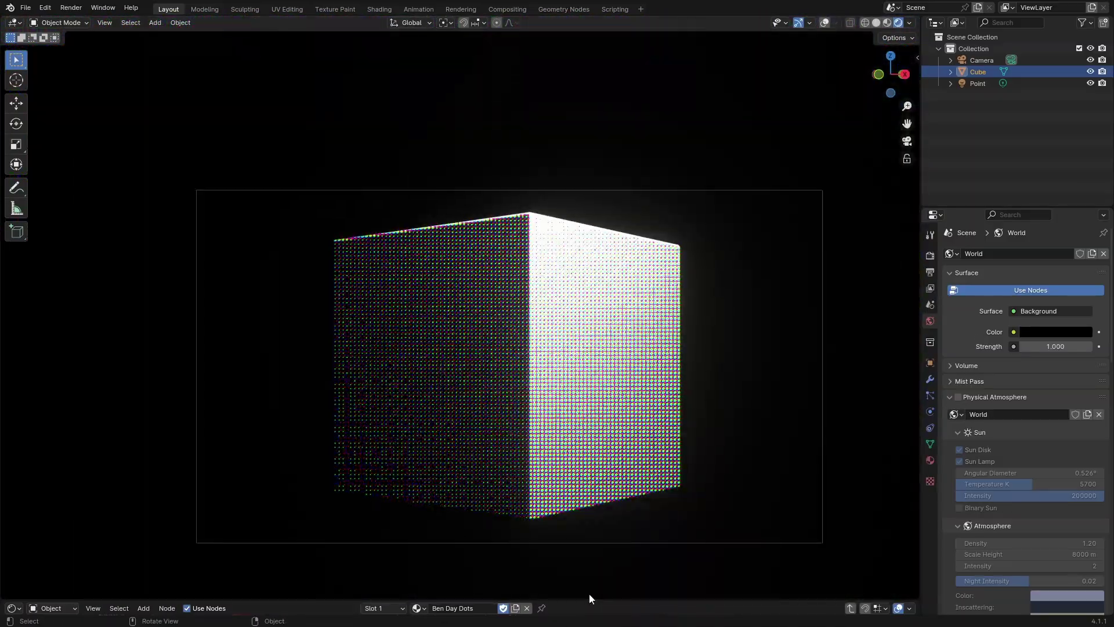
Enlarge the node editor and exit the Ben Day Dots group to the material's top-level nodes.
drag(579, 601, 579, 231)
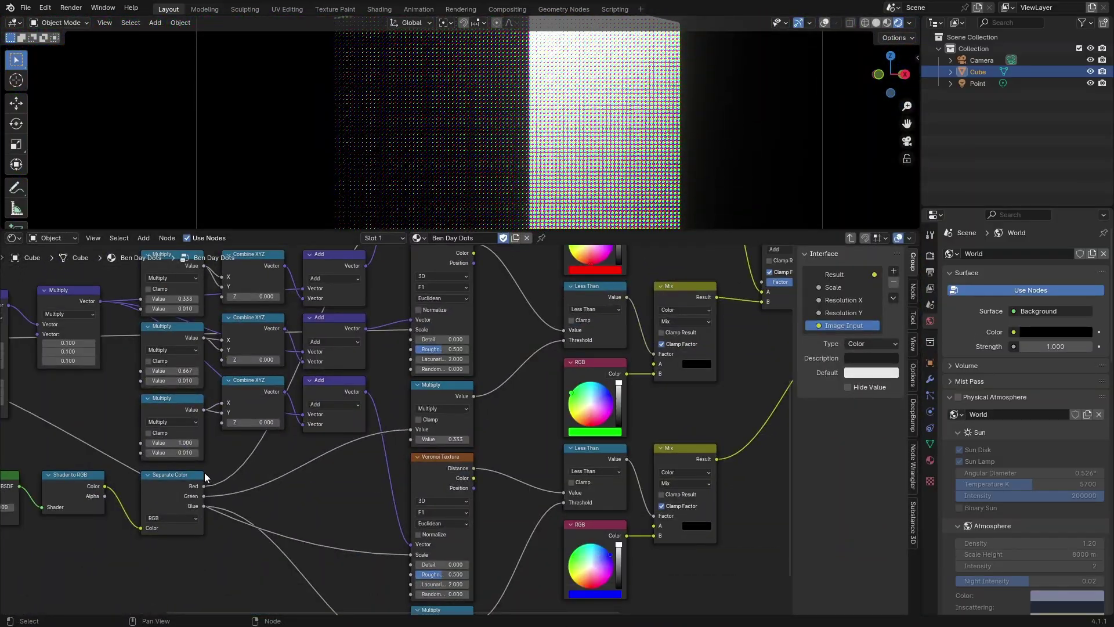
middle_drag(204, 473, 641, 429)
middle_drag(311, 470, 492, 494)
scroll(571, 467, up, 5)
middle_drag(571, 467, 501, 461)
key(Tab)
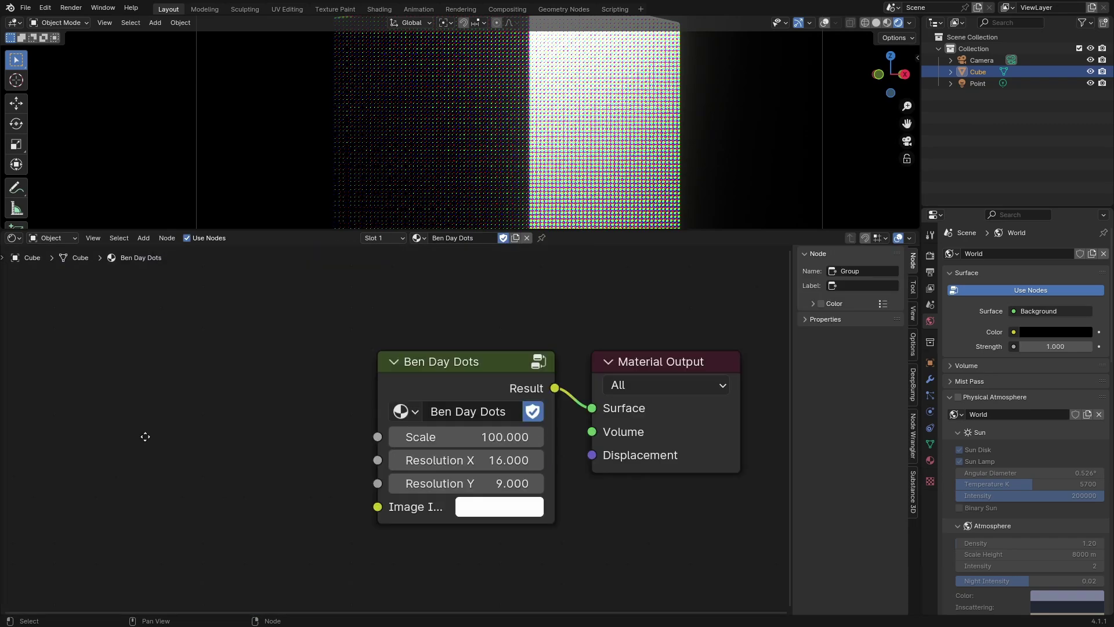
Add an Image Texture node before the Ben Day Dots group and connect its Color to the group's Image Input.
middle_drag(145, 436, 335, 435)
key(shift+a)
click(333, 410)
text(im)
click(371, 431)
mouse_move(434, 406)
mouse_down()
mouse_move(453, 409)
mouse_move(572, 516)
mouse_move(569, 505)
mouse_up()
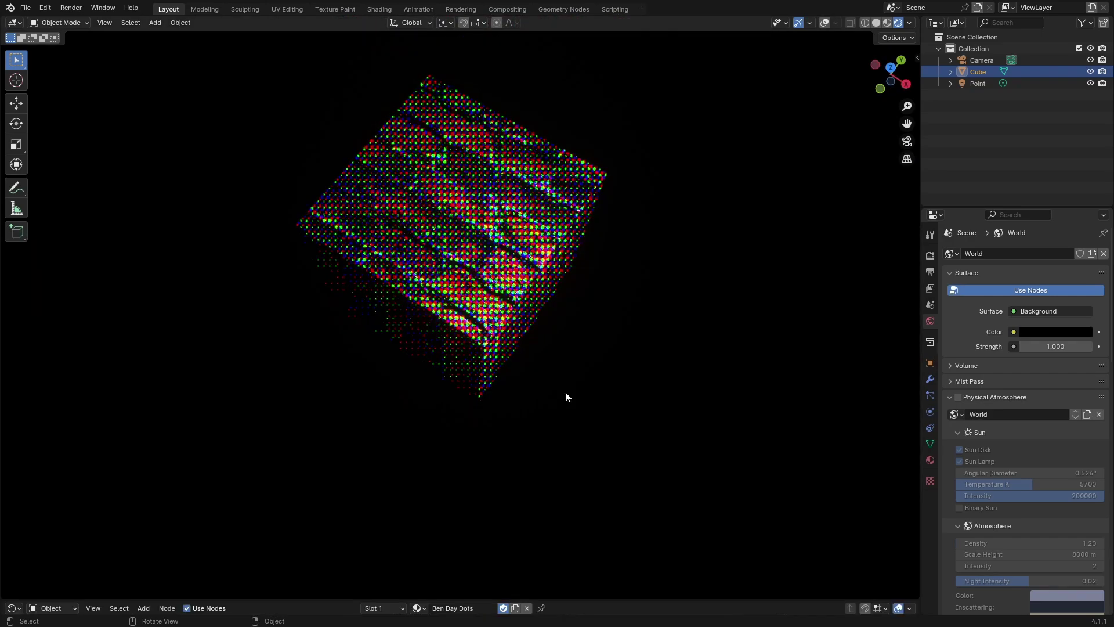
Examine the image-textured Ben Day dots on the cube from several angles, both close up and from a distance.
mouse_move(565, 392)
middle_down()
mouse_move(583, 396)
mouse_move(558, 397)
mouse_move(504, 337)
mouse_move(449, 306)
mouse_move(525, 324)
middle_up()
scroll(553, 263, down, 6)
scroll(525, 323, up, 6)
mouse_move(559, 598)
mouse_down()
mouse_move(568, 277)
mouse_move(568, 600)
mouse_up()
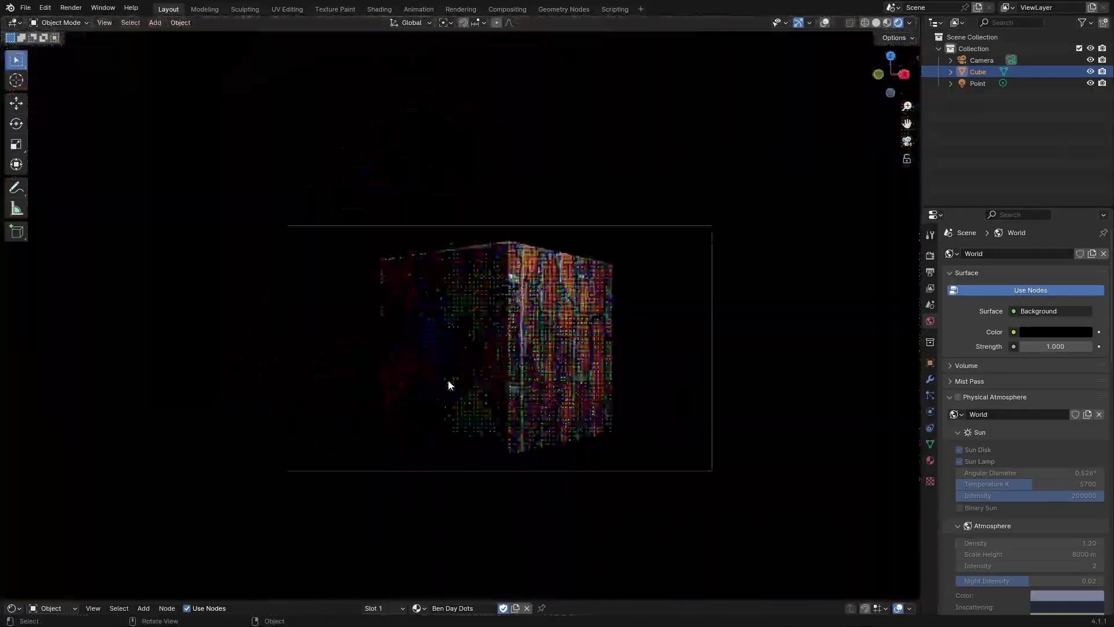
scroll(449, 384, up, 10)
shift+middle_drag(853, 363, 378, 372)
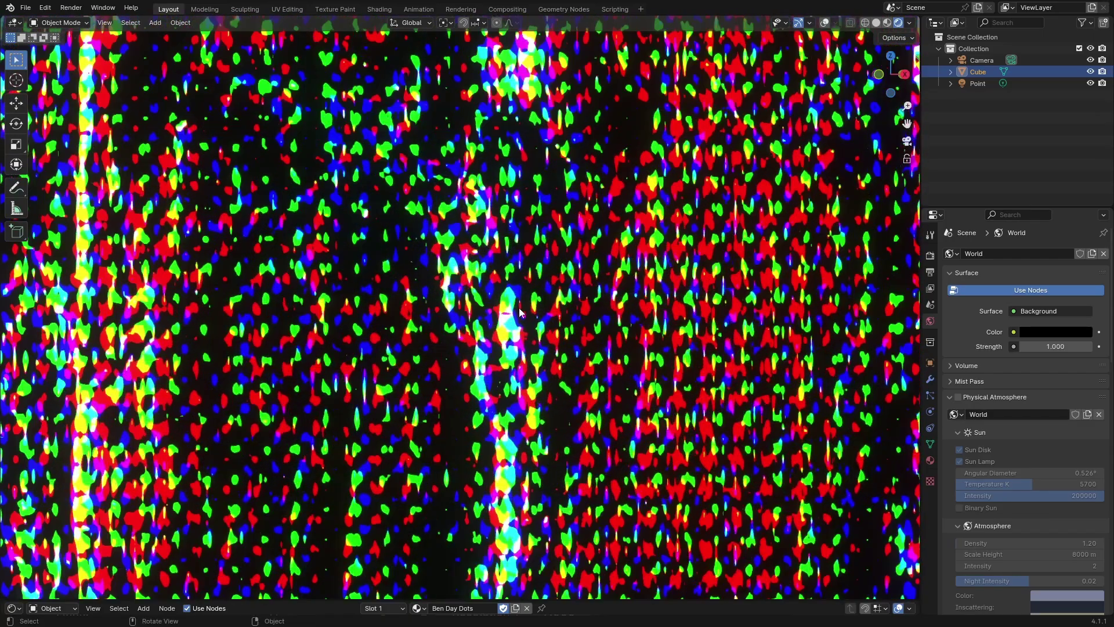
middle_drag(452, 337, 323, 370)
scroll(409, 330, up, 6)
scroll(412, 329, down, 4)
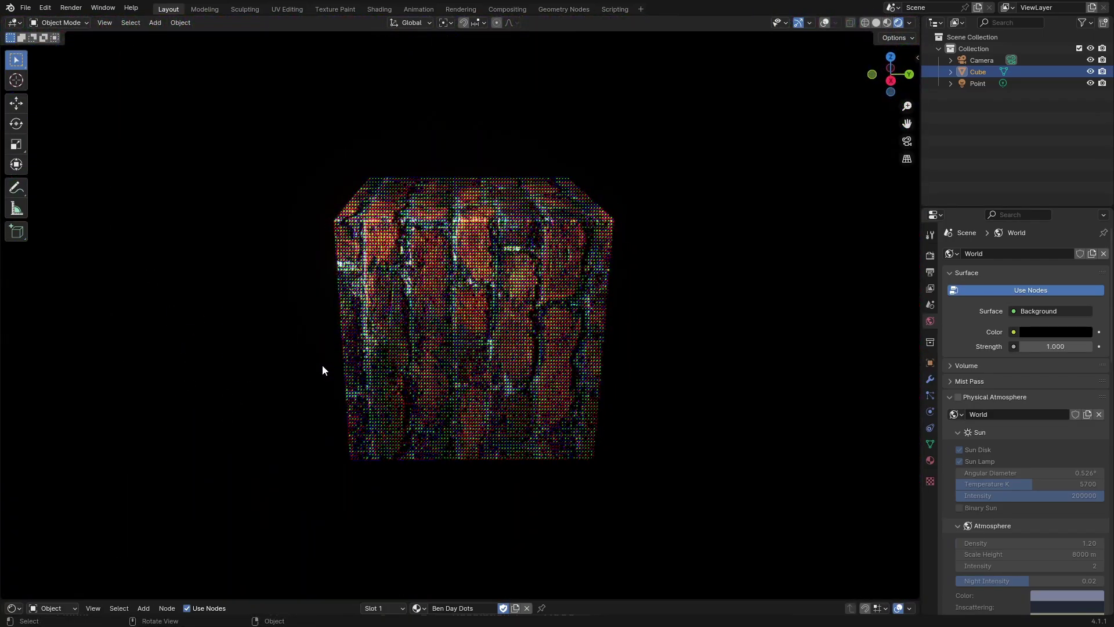